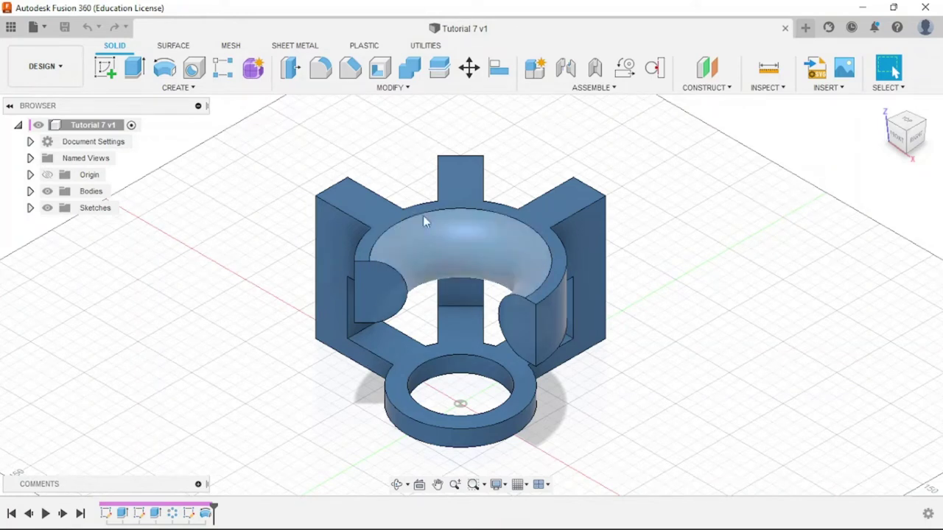
Orbit the reference model, viewing it from the top and then from the home isometric angle.
{"action": "mouse_move", "coordinate": [471, 284]}
{"action": "middle_mouse_down", "text": "shift"}
{"action": "mouse_move", "coordinate": [442, 287]}
{"action": "mouse_move", "coordinate": [470, 293]}
{"action": "middle_mouse_up", "text": "shift"}
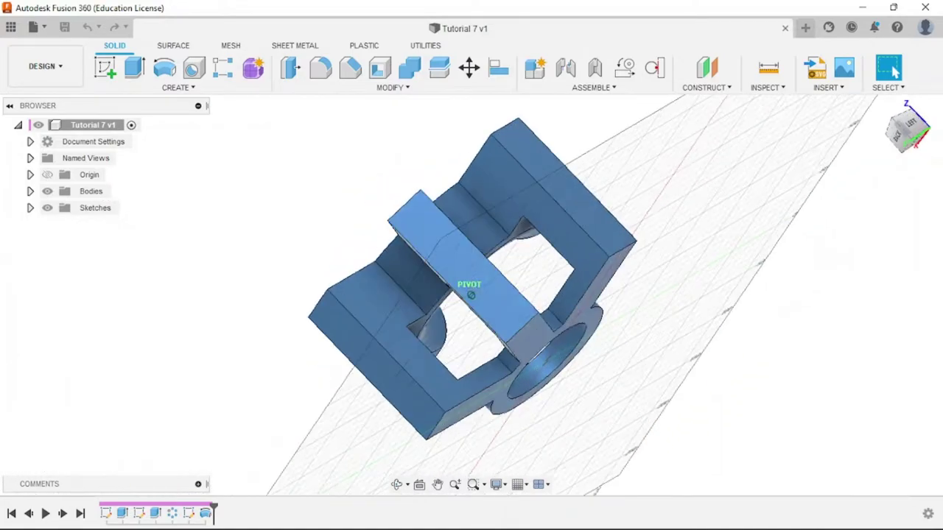
{"action": "left_click", "coordinate": [904, 127]}
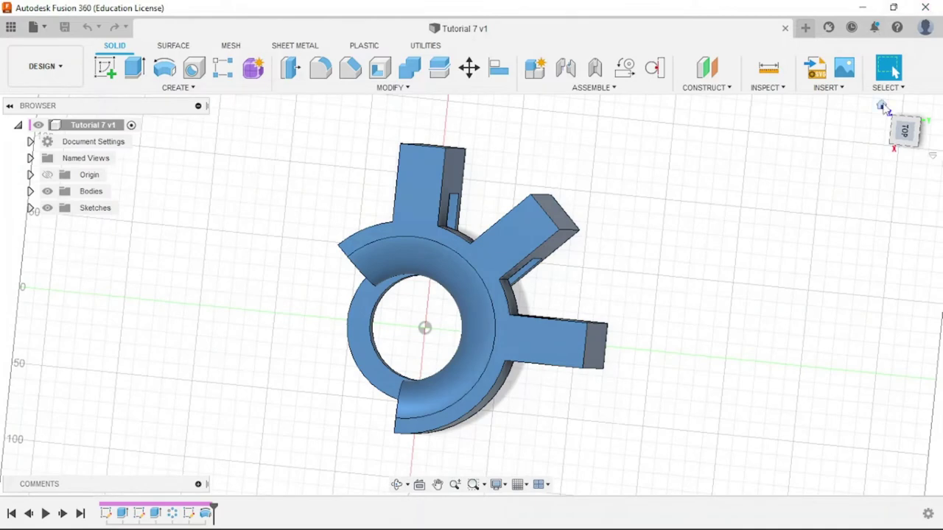
{"action": "left_click", "coordinate": [882, 105]}
{"action": "mouse_move", "coordinate": [667, 521]}
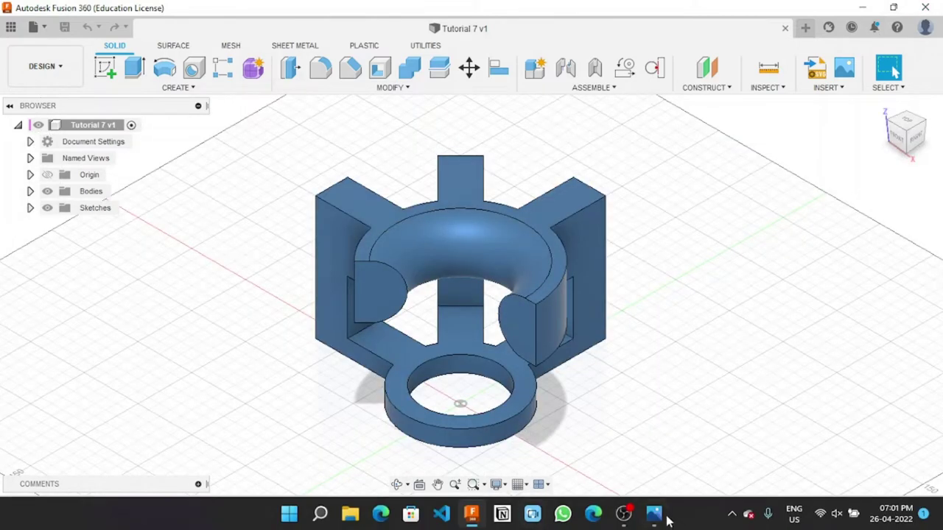
Bring up the part's reference drawing and zoom around to its title block.
{"action": "left_click", "coordinate": [663, 518]}
{"action": "scroll", "coordinate": [596, 261], "scroll_direction": "up", "scroll_amount": 1}
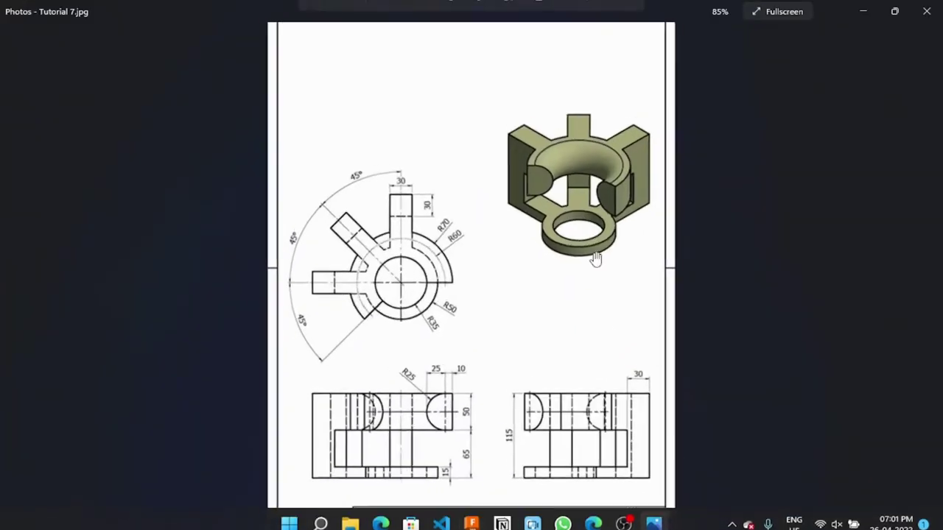
{"action": "scroll", "coordinate": [604, 251], "scroll_direction": "up", "scroll_amount": 1}
{"action": "scroll", "coordinate": [610, 238], "scroll_direction": "up", "scroll_amount": 1}
{"action": "scroll", "coordinate": [610, 237], "scroll_direction": "down", "scroll_amount": 1}
{"action": "mouse_move", "coordinate": [612, 250]}
{"action": "left_mouse_down"}
{"action": "mouse_move", "coordinate": [619, 179]}
{"action": "mouse_move", "coordinate": [592, 419]}
{"action": "mouse_move", "coordinate": [612, 245]}
{"action": "left_mouse_up"}
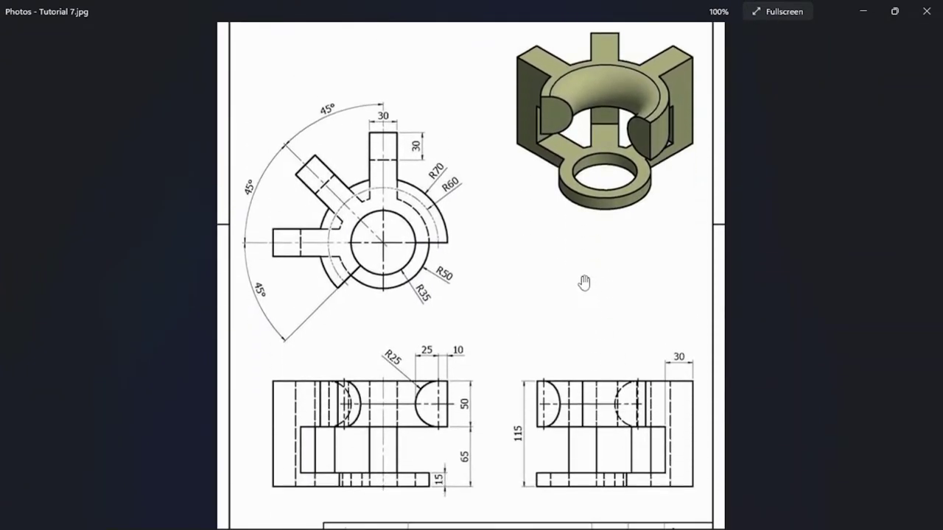
{"action": "scroll", "coordinate": [585, 280], "scroll_direction": "down", "scroll_amount": 2}
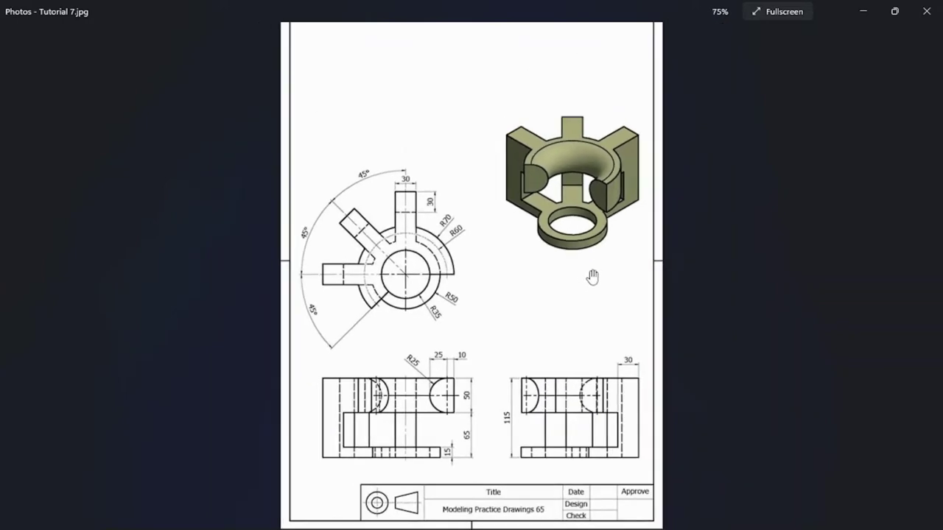
{"action": "scroll", "coordinate": [594, 276], "scroll_direction": "up", "scroll_amount": 2}
{"action": "scroll", "coordinate": [564, 322], "scroll_direction": "down", "scroll_amount": 1}
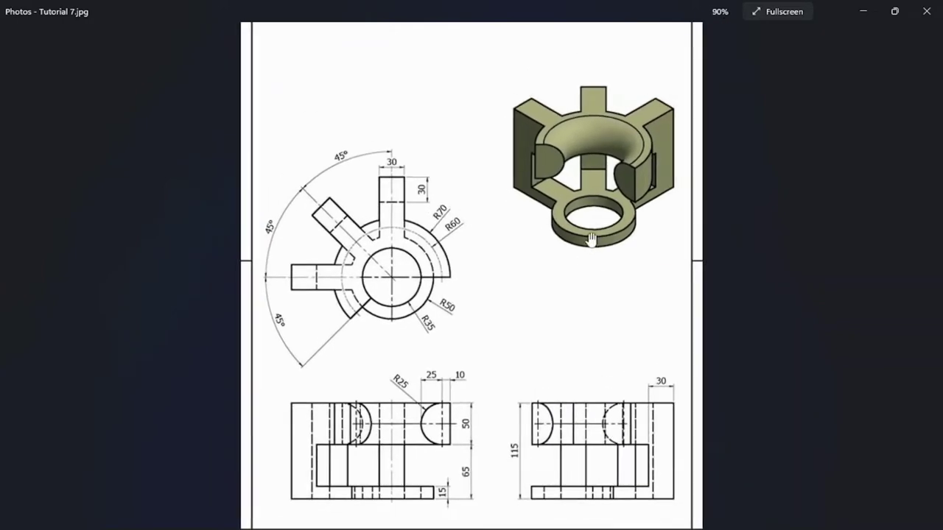
{"action": "scroll", "coordinate": [493, 290], "scroll_direction": "down", "scroll_amount": 1}
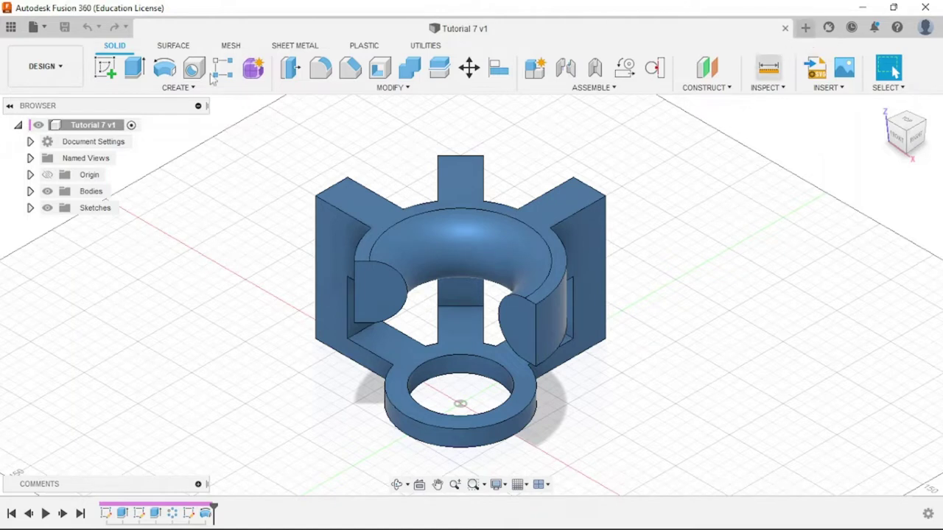
Create a new blank design with a sketch on the top XY plane.
{"action": "left_click", "coordinate": [44, 28]}
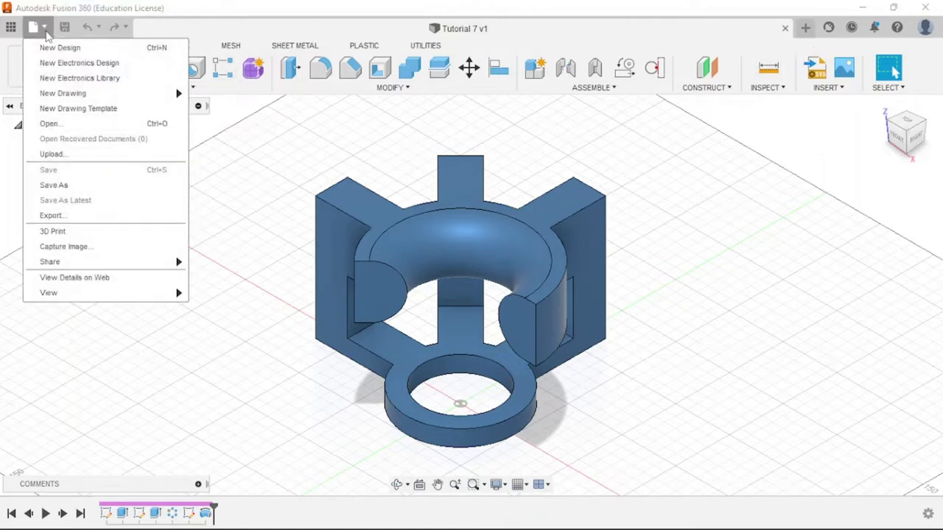
{"action": "left_click", "coordinate": [49, 47]}
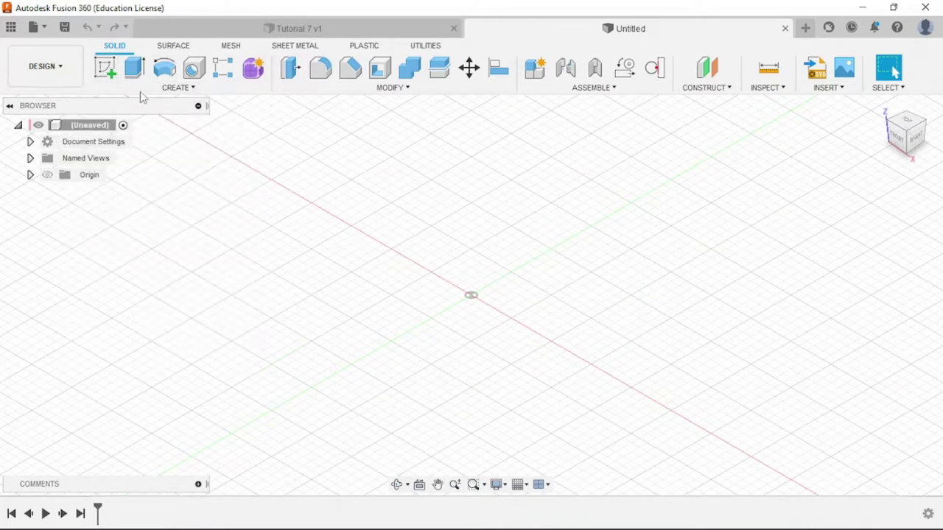
{"action": "left_click", "coordinate": [106, 69]}
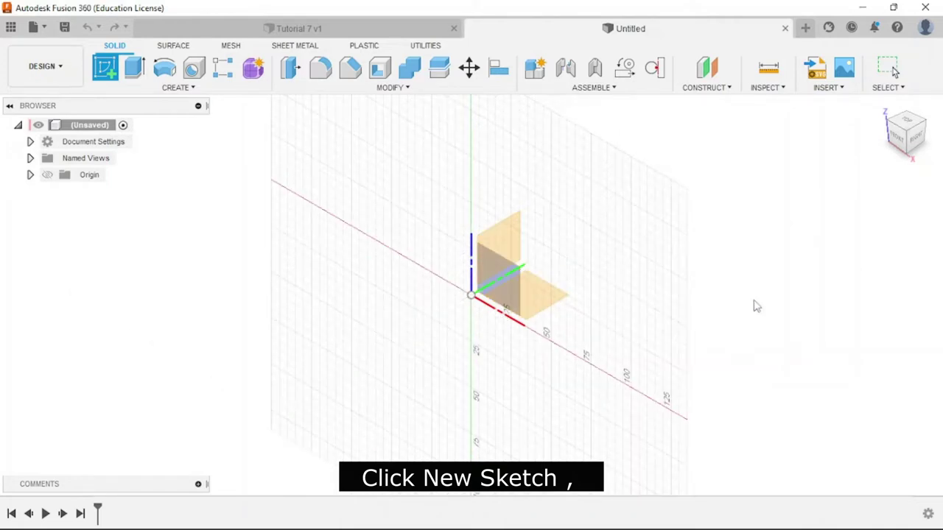
{"action": "left_click", "coordinate": [533, 297]}
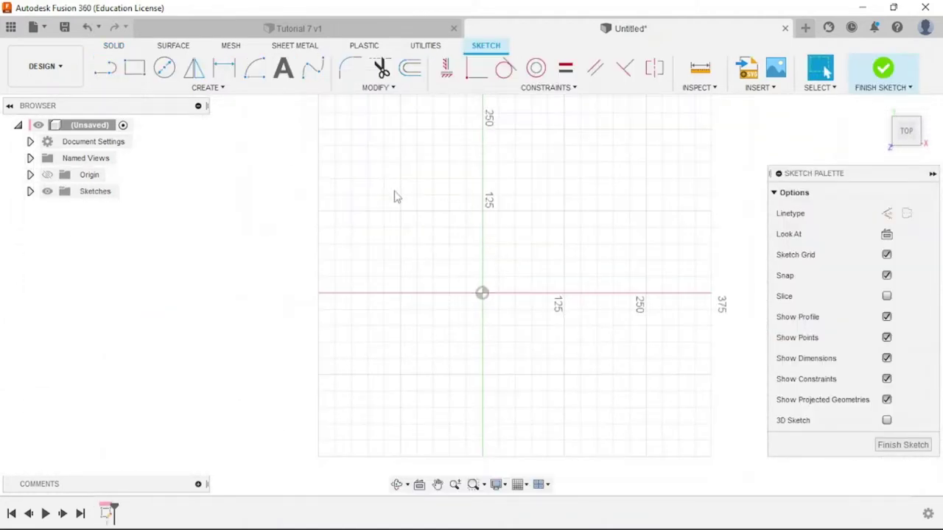
{"action": "scroll", "coordinate": [508, 213], "scroll_direction": "up", "scroll_amount": 3}
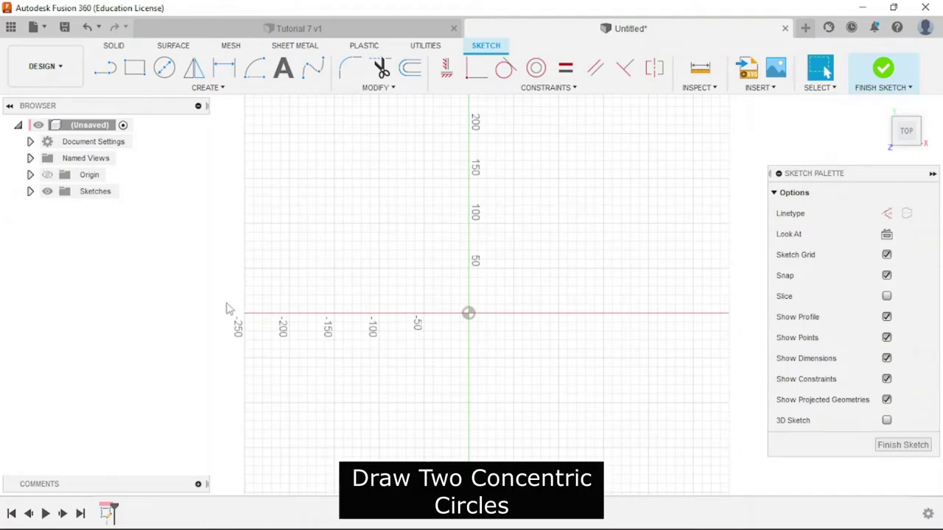
{"action": "key", "text": "alt+Tab"}
Zoom into the drawing's top view to read the R50 and R35 ring radii.
{"action": "scroll", "coordinate": [558, 263], "scroll_direction": "up", "scroll_amount": 3}
{"action": "scroll", "coordinate": [686, 189], "scroll_direction": "up", "scroll_amount": 1}
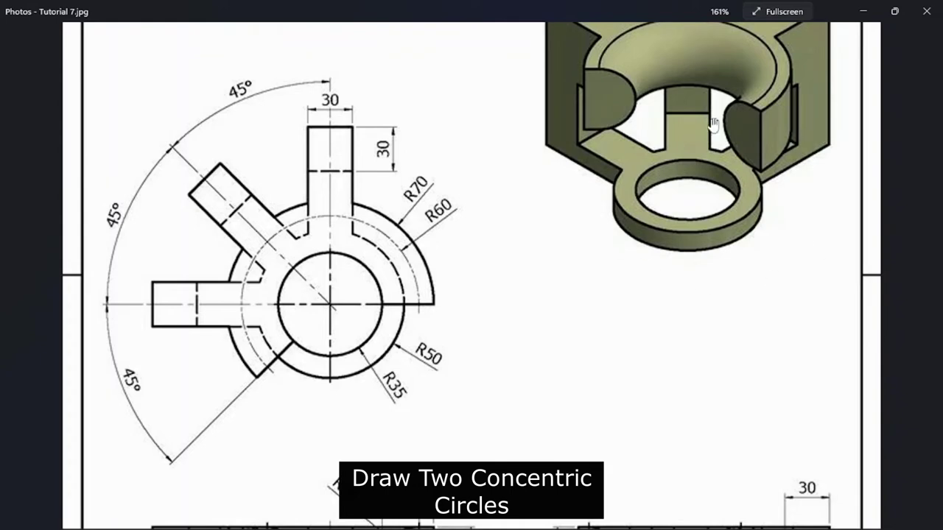
{"action": "key", "text": "alt+Tab"}
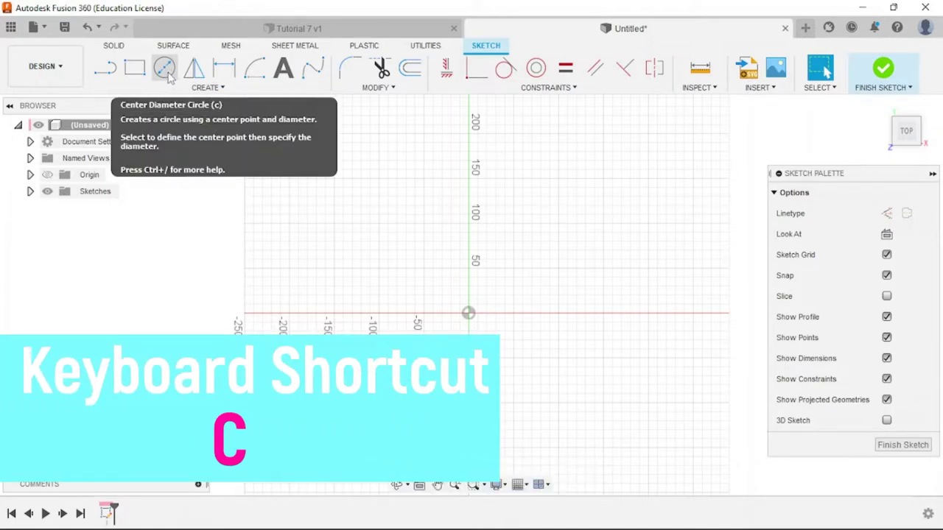
Draw an outer circle and a smaller inner circle, both centred on the sketch origin.
{"action": "key", "text": "c"}
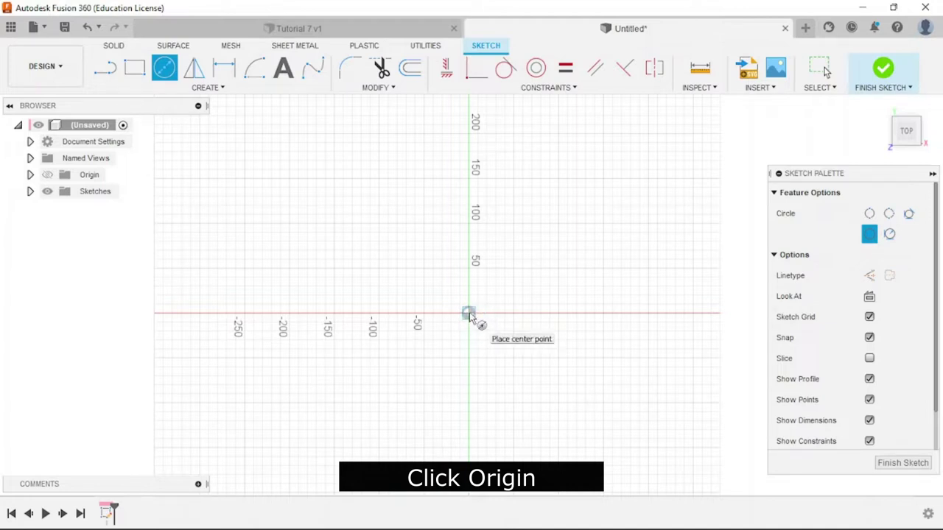
{"action": "left_click", "coordinate": [469, 315]}
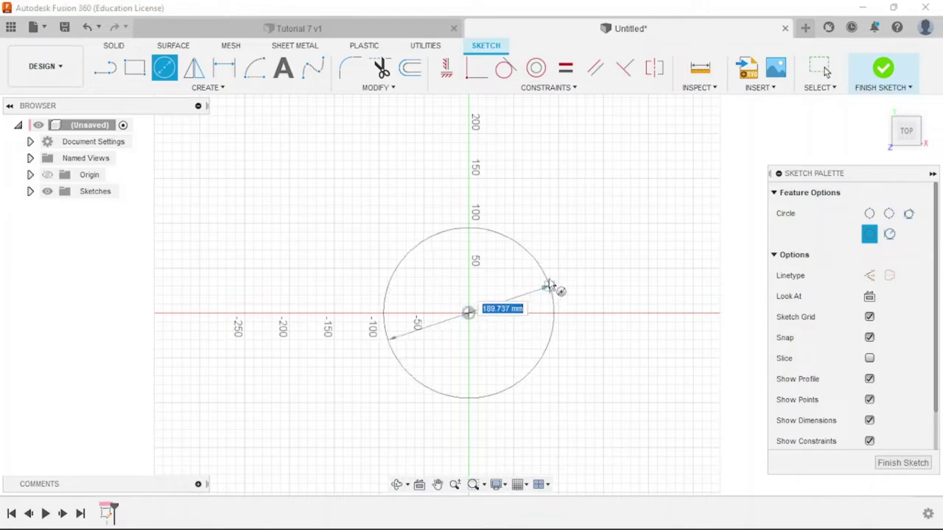
{"action": "left_click", "coordinate": [558, 260]}
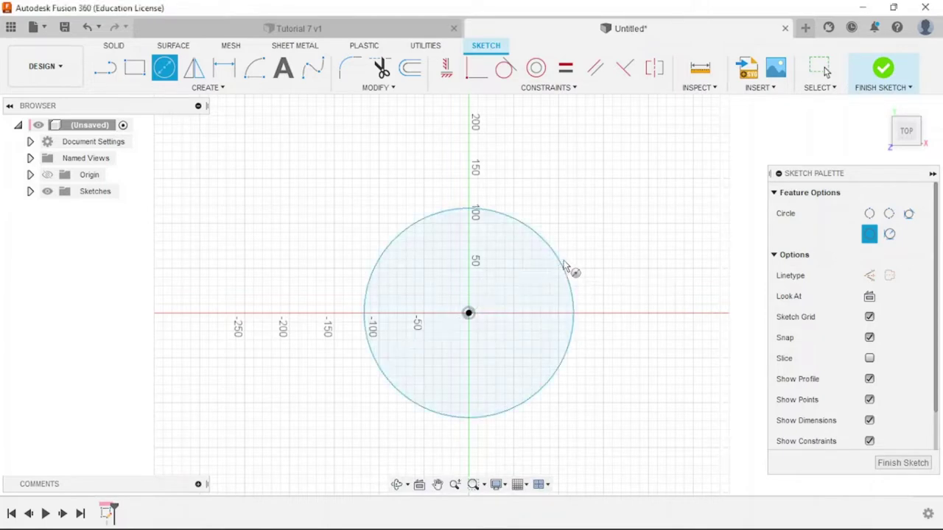
{"action": "left_click", "coordinate": [469, 315]}
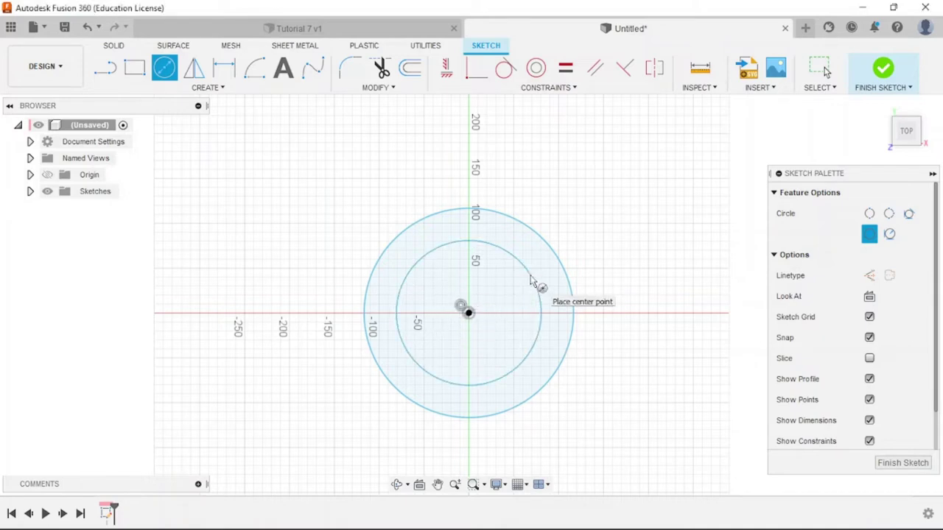
{"action": "key", "text": "alt+Tab"}
{"action": "scroll", "coordinate": [498, 304], "scroll_direction": "down", "scroll_amount": 2}
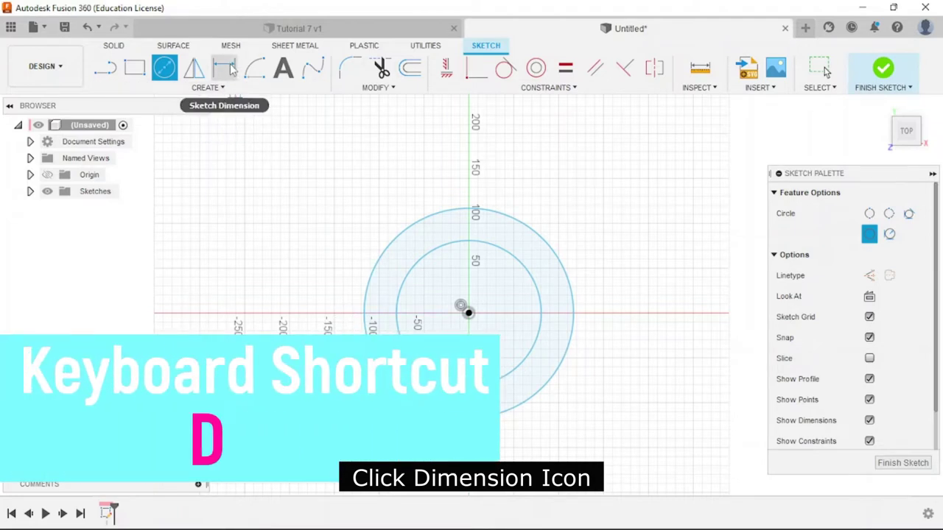
{"action": "mouse_move", "coordinate": [224, 67]}
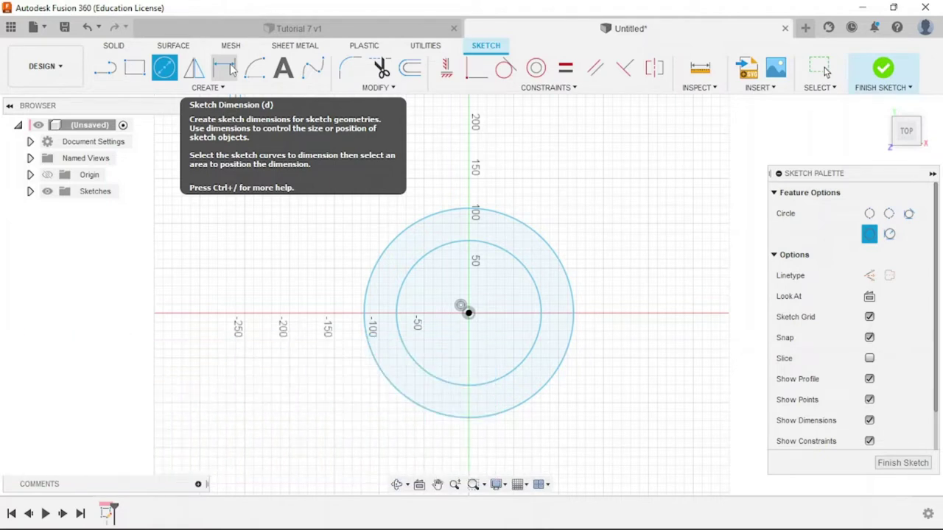
{"action": "left_click", "coordinate": [231, 68]}
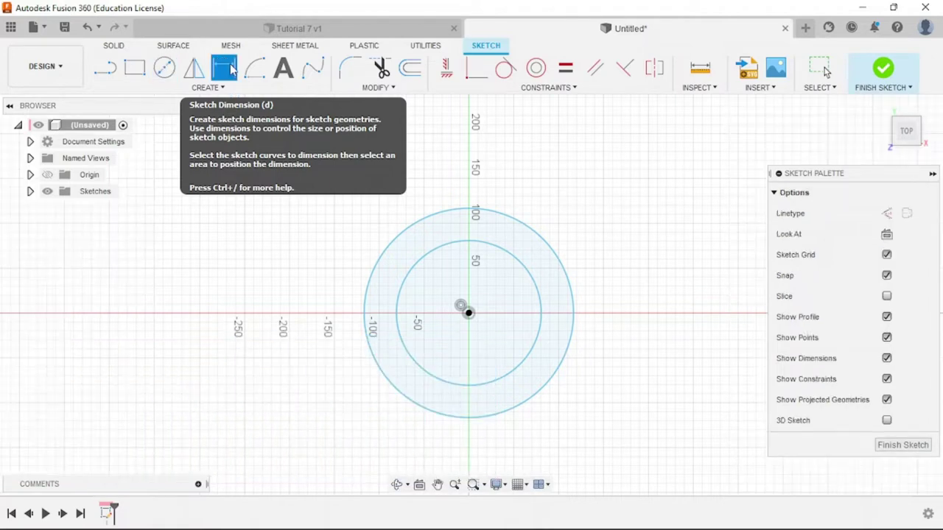
Dimension the outer circle to Ø100 mm and the inner to Ø70 mm, then finish the sketch.
{"action": "left_click", "coordinate": [507, 216]}
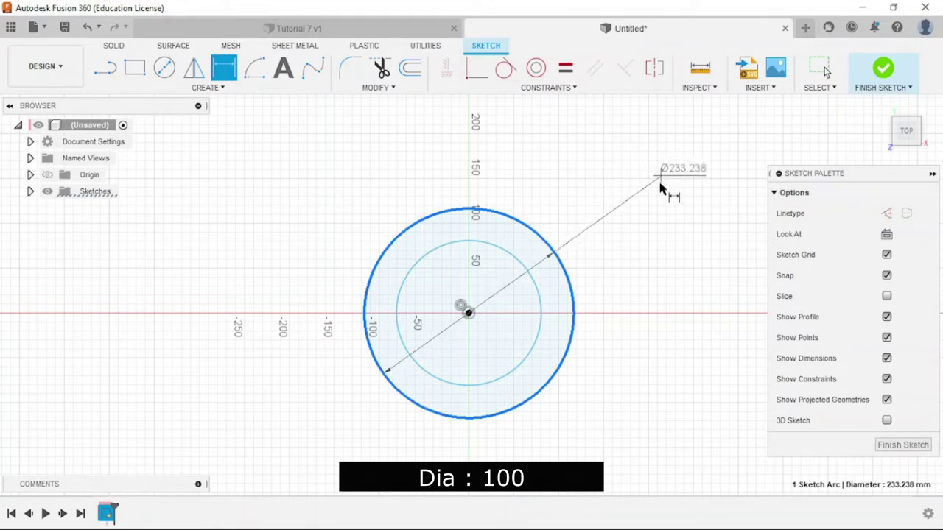
{"action": "left_click", "coordinate": [646, 205]}
{"action": "type", "text": "1"}
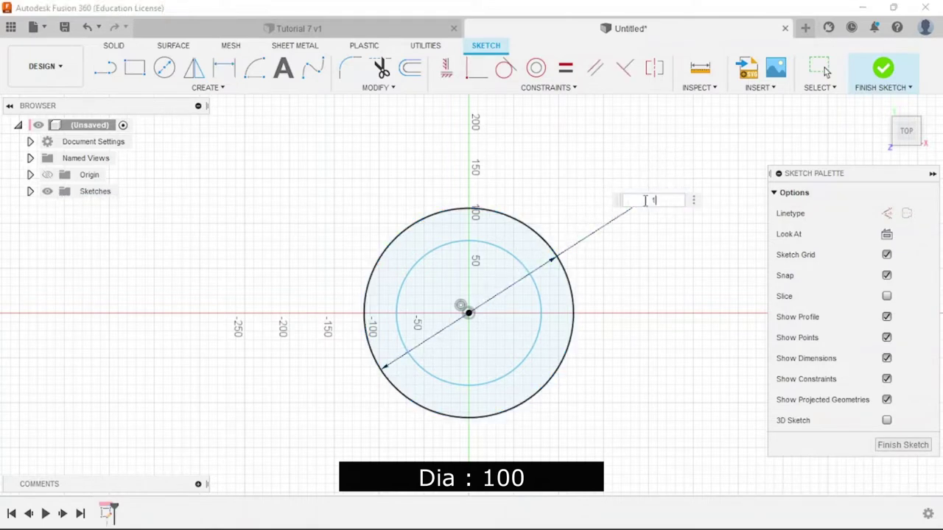
{"action": "type", "text": "00"}
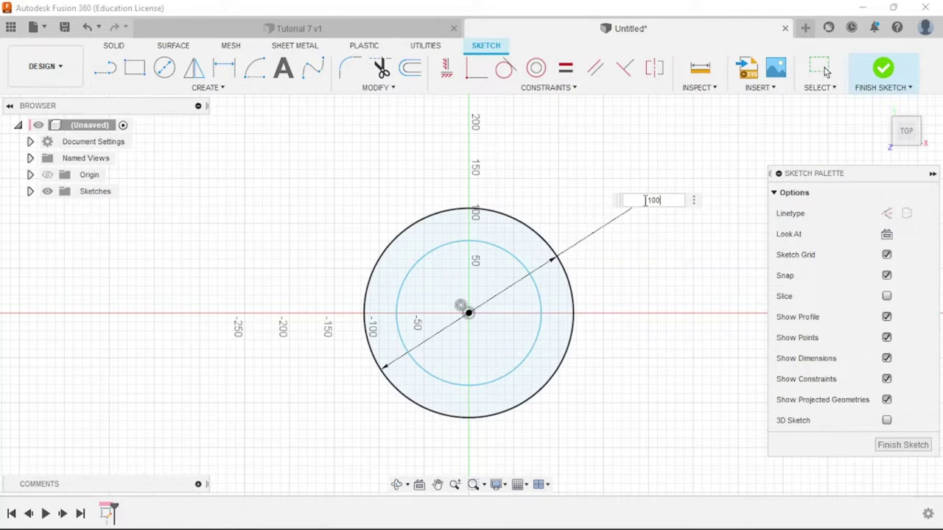
{"action": "key", "text": "Return"}
{"action": "scroll", "coordinate": [553, 390], "scroll_direction": "up", "scroll_amount": 2}
{"action": "left_click", "coordinate": [528, 270]}
{"action": "left_click", "coordinate": [630, 244]}
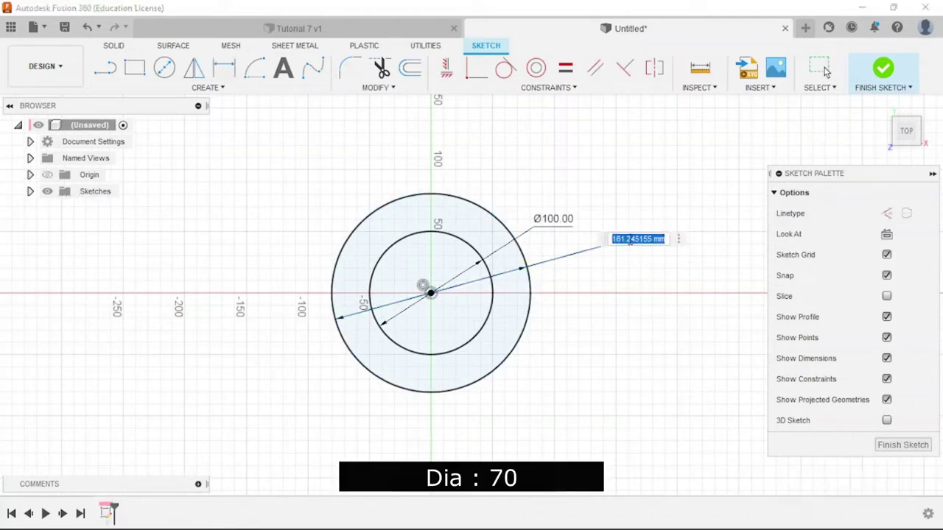
{"action": "type", "text": "70"}
{"action": "key", "text": "Return"}
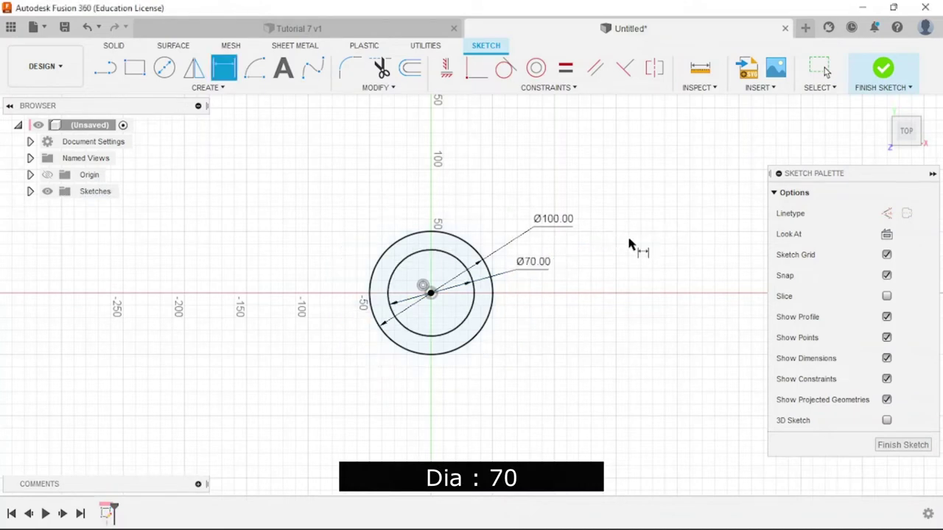
{"action": "left_click", "coordinate": [877, 70]}
{"action": "left_click", "coordinate": [880, 108]}
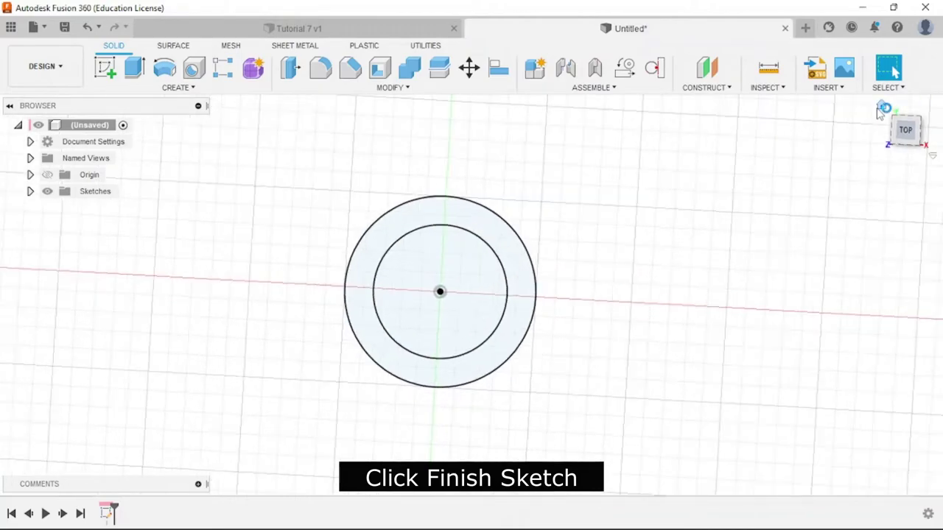
{"action": "key", "text": "alt+Tab"}
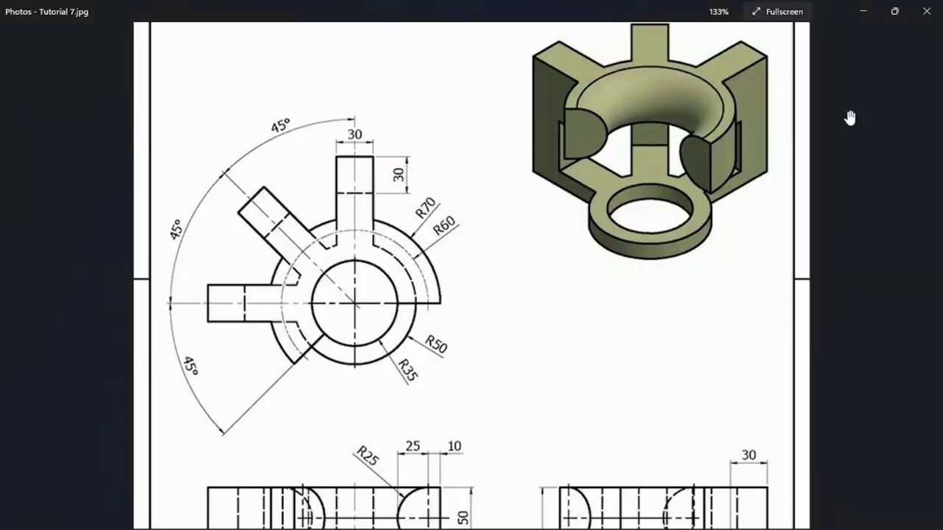
{"action": "scroll", "coordinate": [694, 236], "scroll_direction": "down", "scroll_amount": 3}
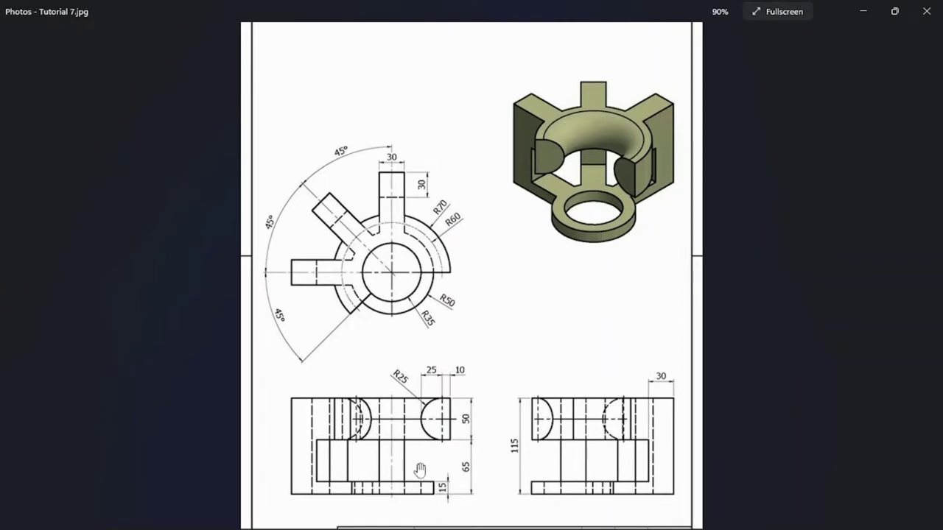
{"action": "key", "text": "alt+Tab"}
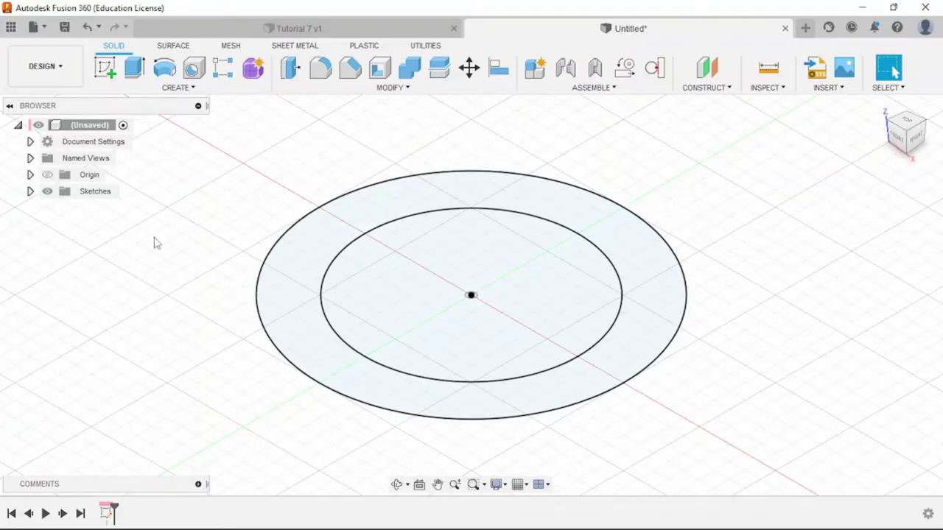
Extrude the outer ring profile 15 mm as a new solid body.
{"action": "left_click", "coordinate": [134, 71]}
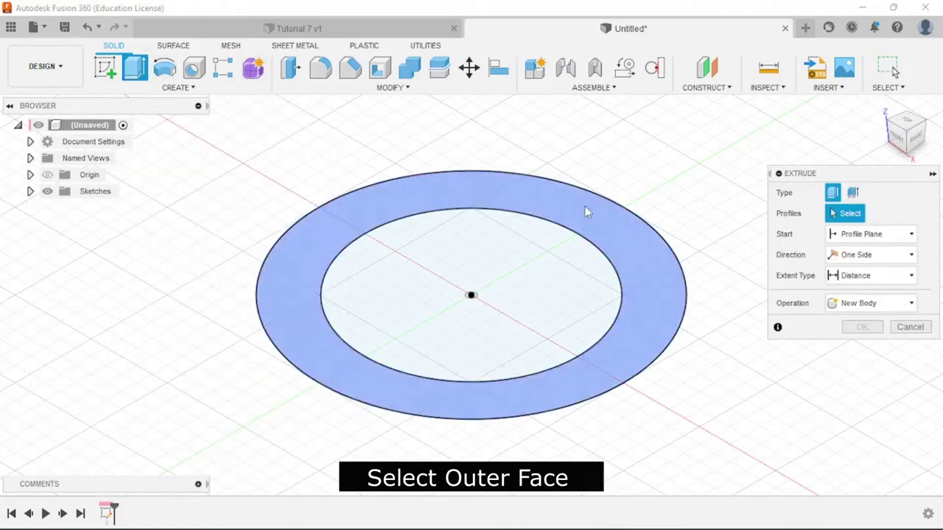
{"action": "left_click", "coordinate": [630, 246]}
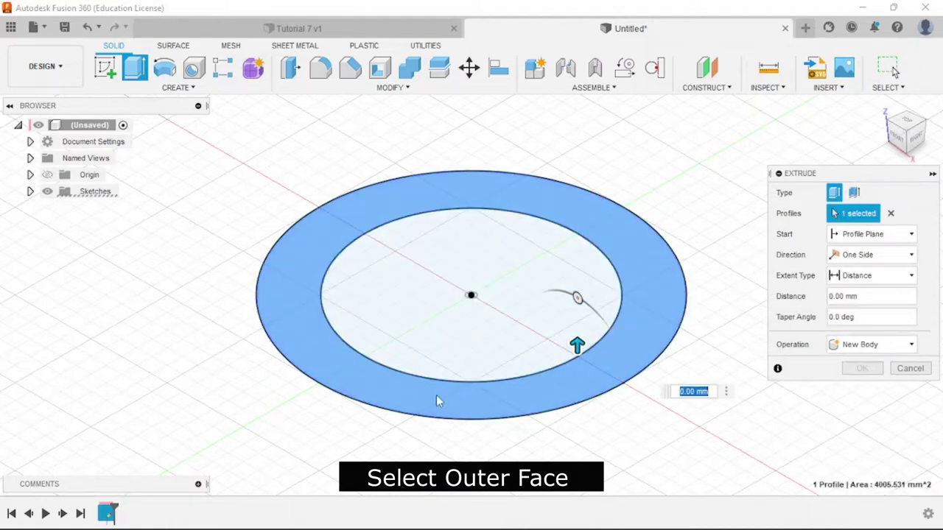
{"action": "scroll", "coordinate": [436, 397], "scroll_direction": "down", "scroll_amount": 5}
{"action": "scroll", "coordinate": [525, 393], "scroll_direction": "up", "scroll_amount": 3}
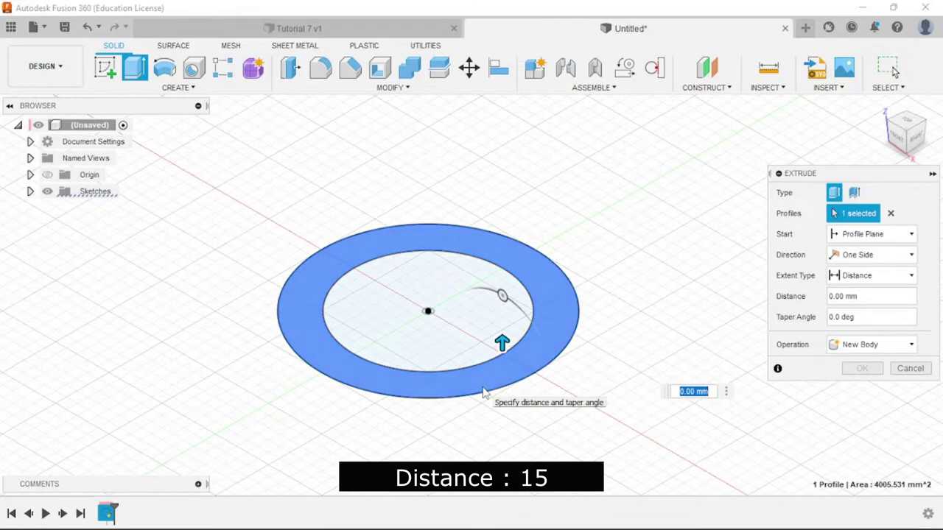
{"action": "type", "text": "15"}
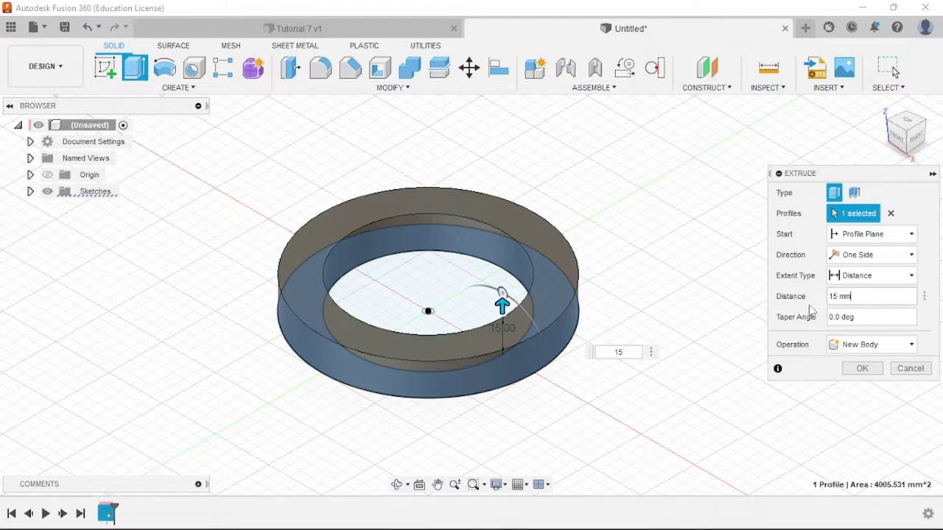
{"action": "left_click", "coordinate": [861, 296]}
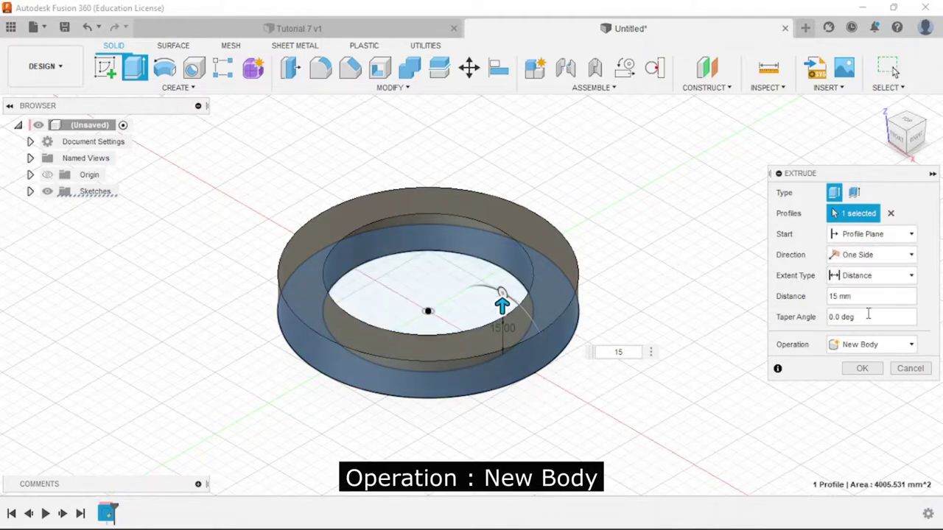
{"action": "left_click_drag", "start_coordinate": [856, 298], "coordinate": [829, 296]}
{"action": "left_click", "coordinate": [868, 370]}
{"action": "scroll", "coordinate": [589, 398], "scroll_direction": "down", "scroll_amount": 2}
{"action": "scroll", "coordinate": [589, 397], "scroll_direction": "down", "scroll_amount": 1}
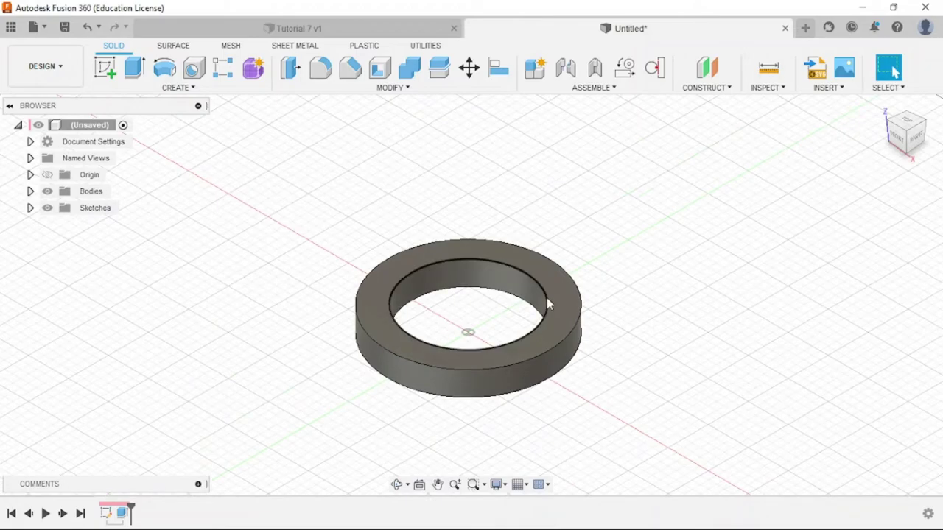
{"action": "key", "text": "alt+Tab"}
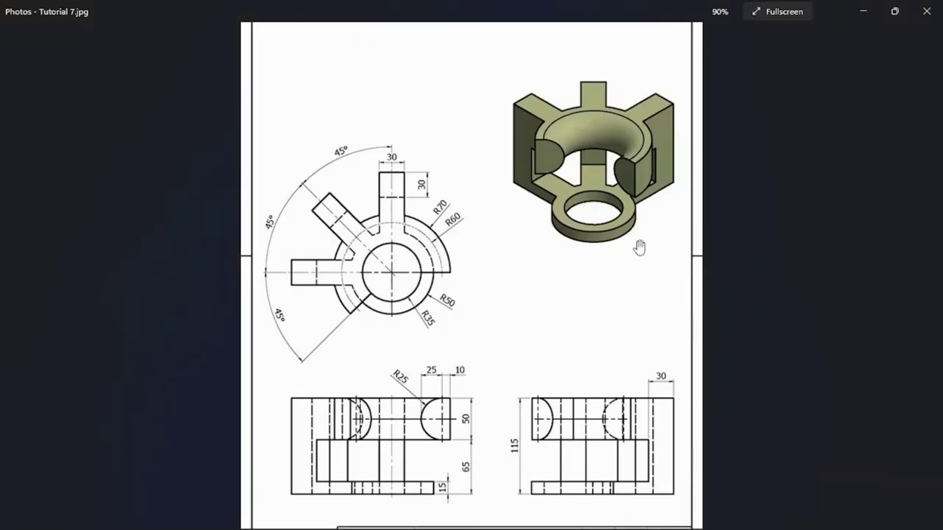
{"action": "scroll", "coordinate": [653, 185], "scroll_direction": "up", "scroll_amount": 3}
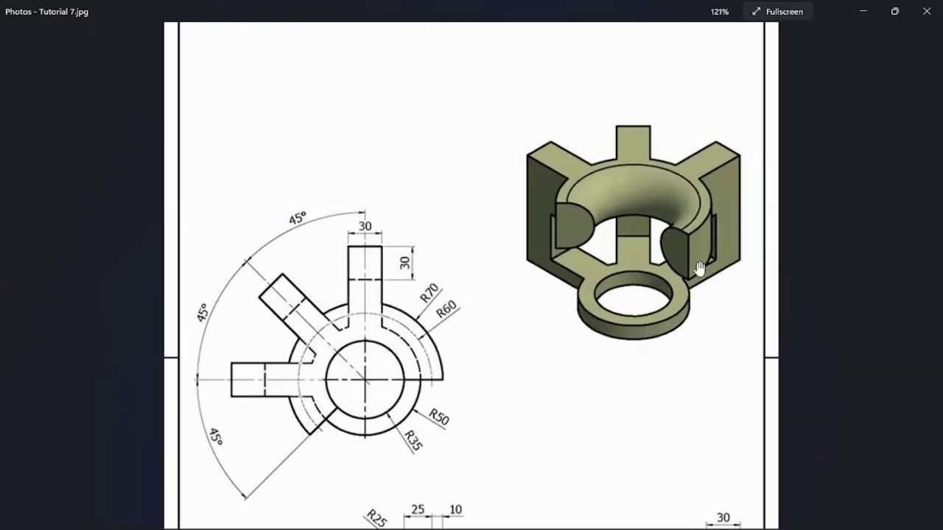
{"action": "key", "text": "alt+Tab"}
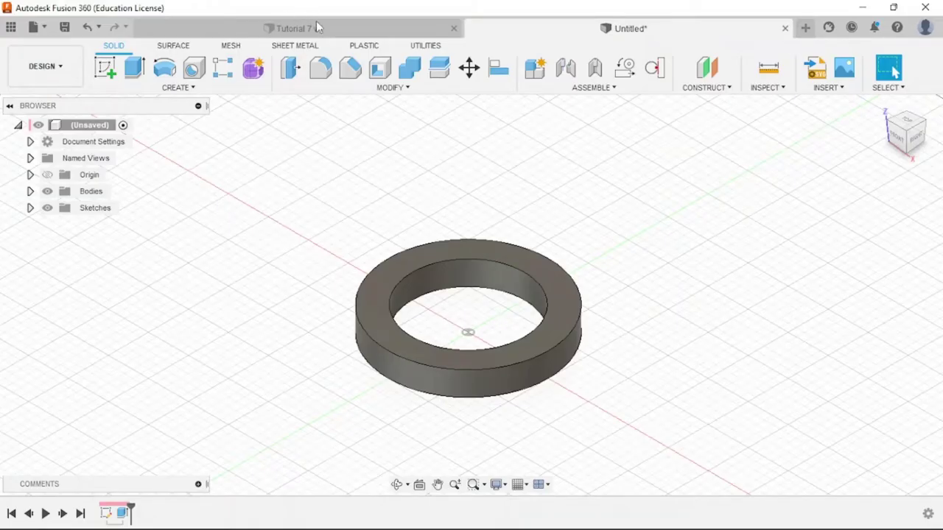
{"action": "left_click", "coordinate": [321, 30]}
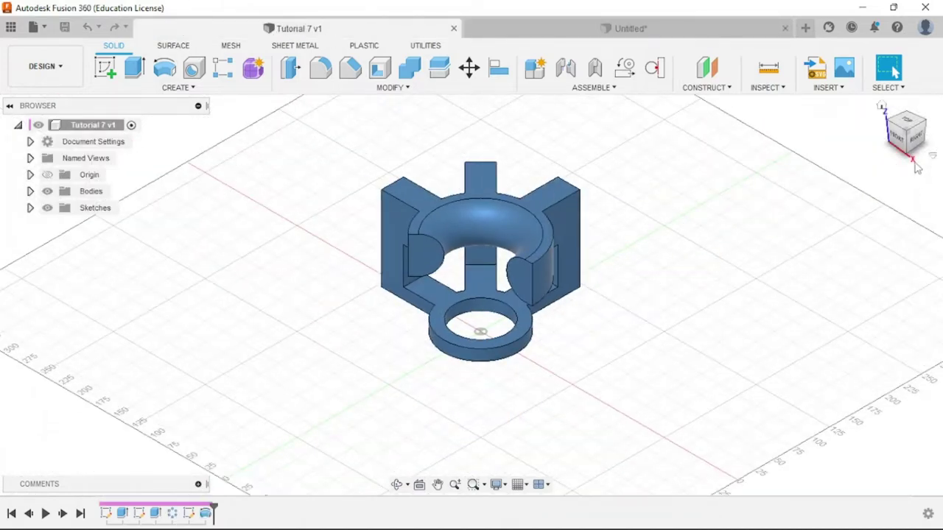
{"action": "middle_click_drag", "start_coordinate": [471, 295], "coordinate": [528, 313], "text": "shift"}
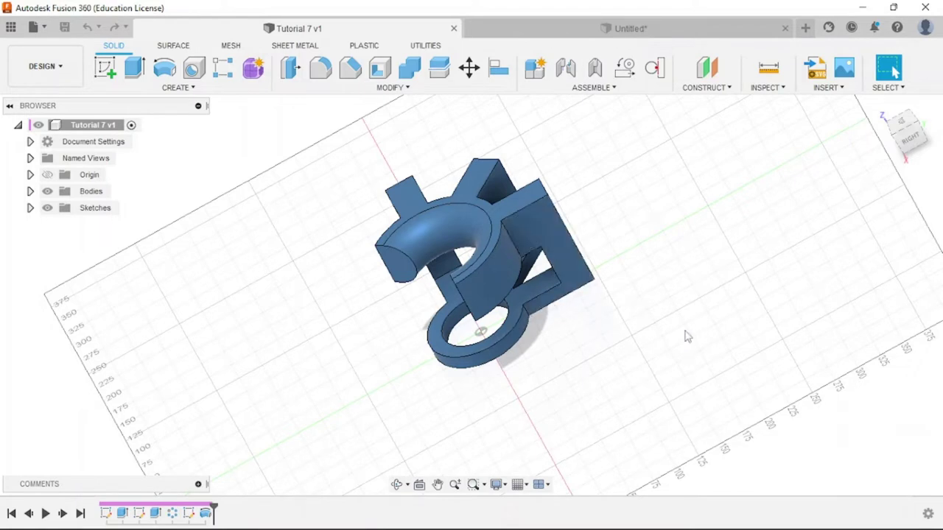
{"action": "left_click", "coordinate": [629, 28]}
{"action": "key", "text": "alt+Tab"}
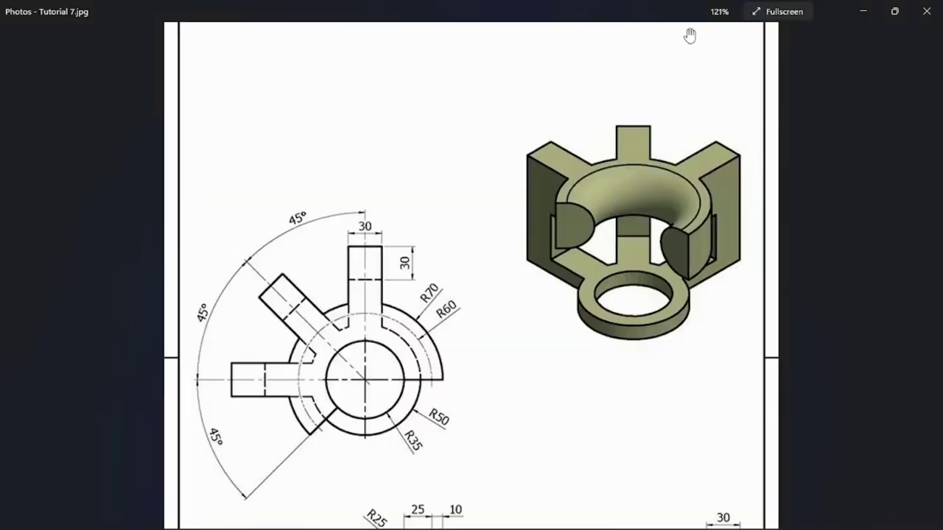
{"action": "scroll", "coordinate": [591, 311], "scroll_direction": "down", "scroll_amount": 2}
{"action": "scroll", "coordinate": [625, 241], "scroll_direction": "down", "scroll_amount": 2}
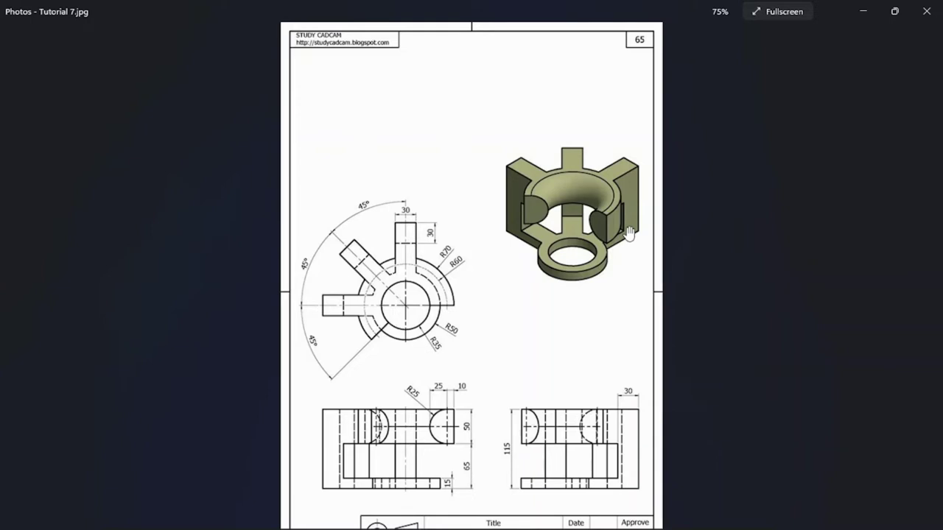
{"action": "key", "text": "alt+Tab"}
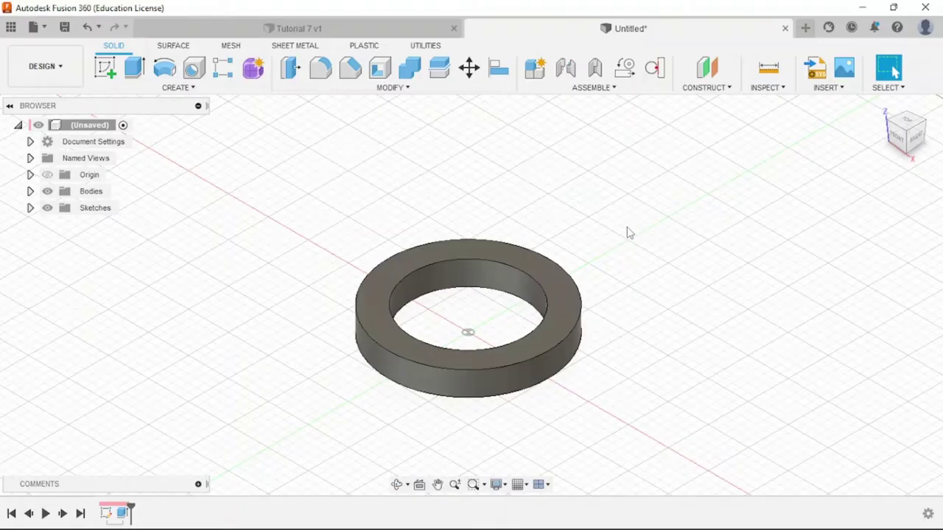
Start a new sketch on the Right plane beside the ring.
{"action": "scroll", "coordinate": [488, 328], "scroll_direction": "up", "scroll_amount": 1}
{"action": "scroll", "coordinate": [449, 378], "scroll_direction": "down", "scroll_amount": 4}
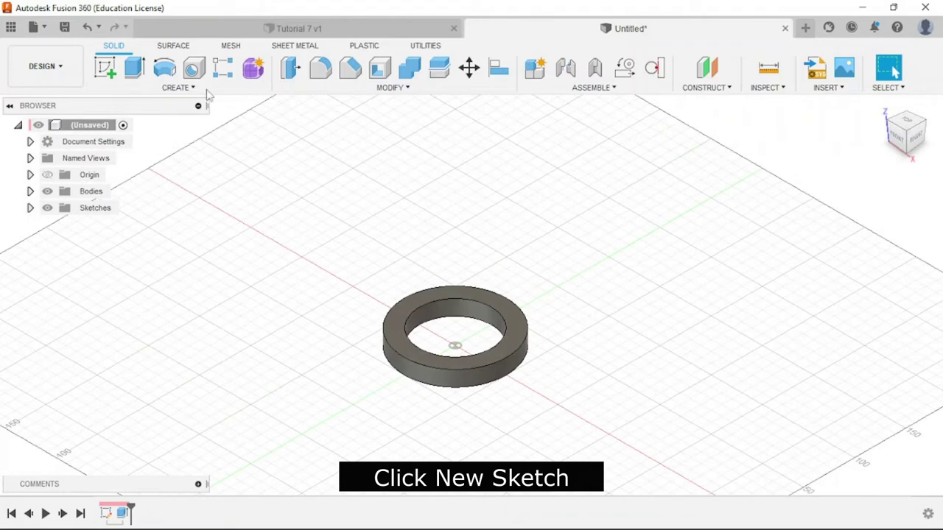
{"action": "left_click", "coordinate": [105, 67]}
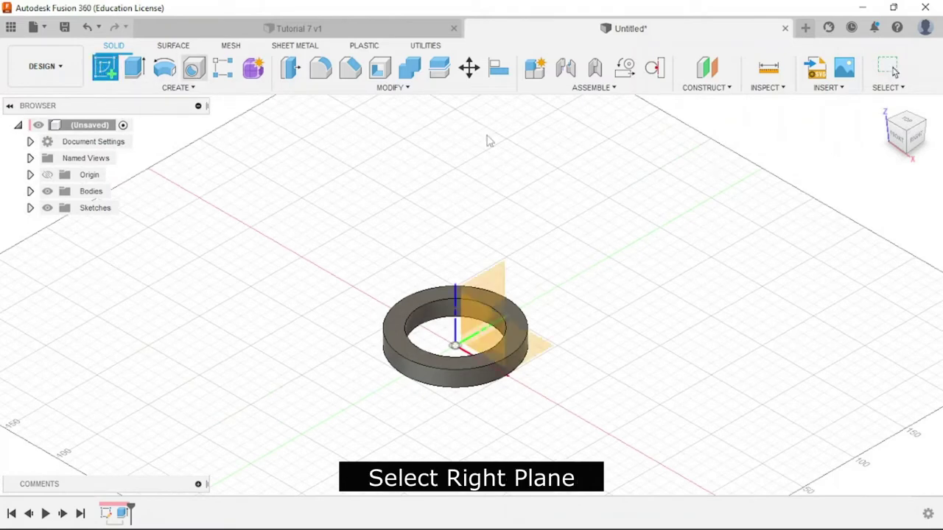
{"action": "left_click", "coordinate": [501, 281]}
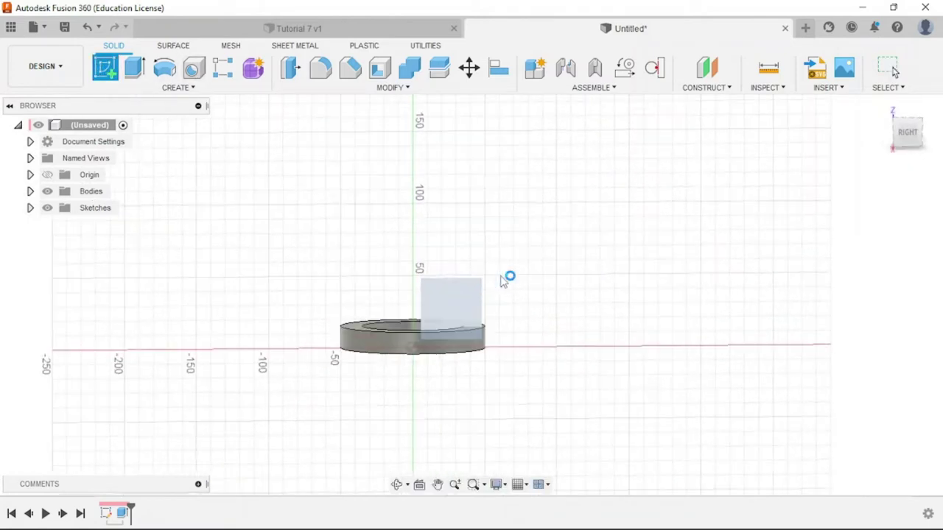
{"action": "scroll", "coordinate": [508, 361], "scroll_direction": "up", "scroll_amount": 2}
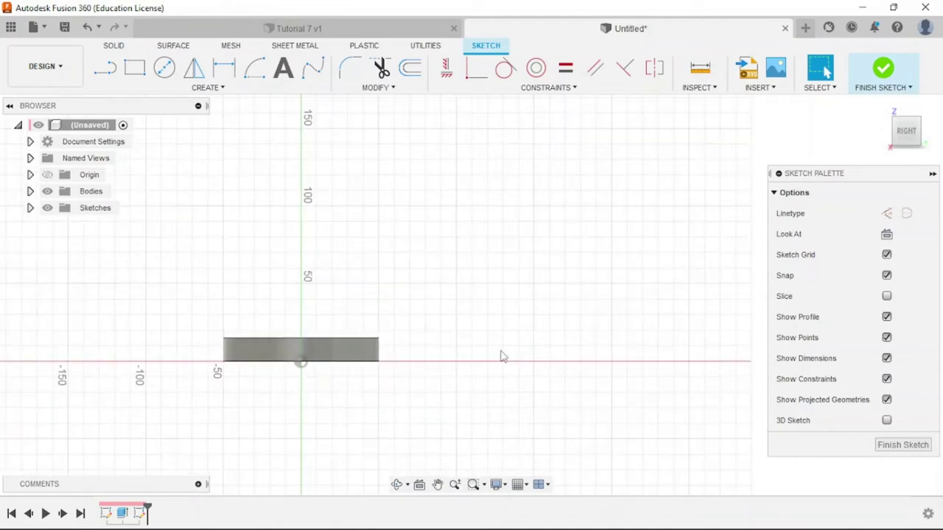
Zoom around the reference drawing, then return to the side-plane sketch.
{"action": "key", "text": "alt+Tab"}
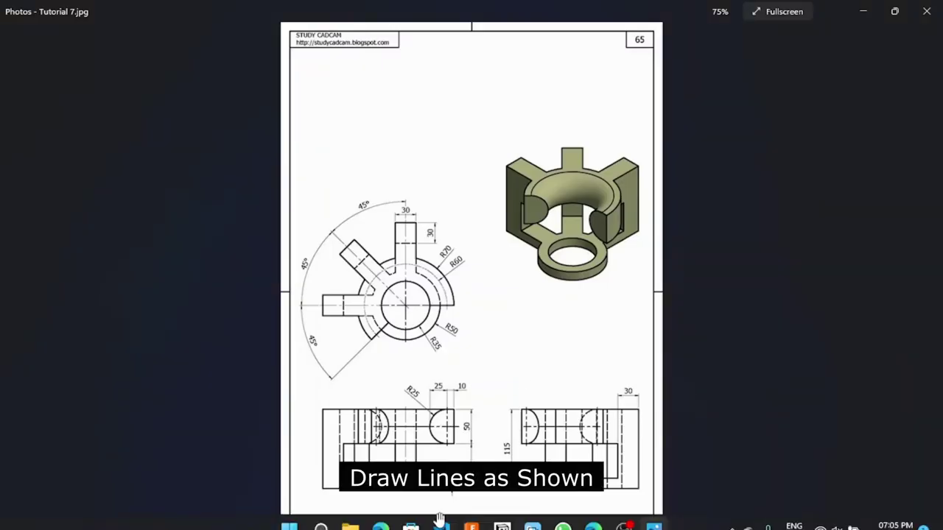
{"action": "scroll", "coordinate": [501, 357], "scroll_direction": "up", "scroll_amount": 3}
{"action": "scroll", "coordinate": [432, 238], "scroll_direction": "down", "scroll_amount": 3}
{"action": "scroll", "coordinate": [658, 414], "scroll_direction": "up", "scroll_amount": 2}
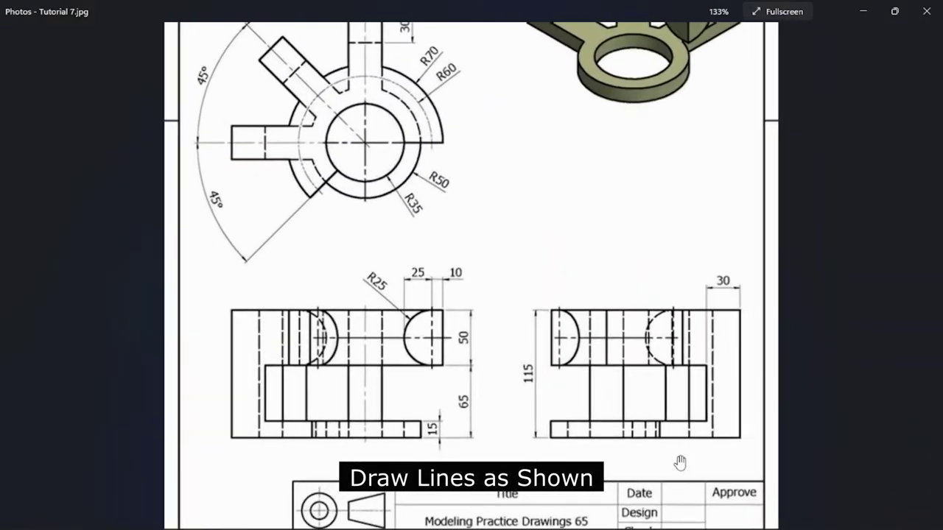
{"action": "scroll", "coordinate": [678, 456], "scroll_direction": "up", "scroll_amount": 1}
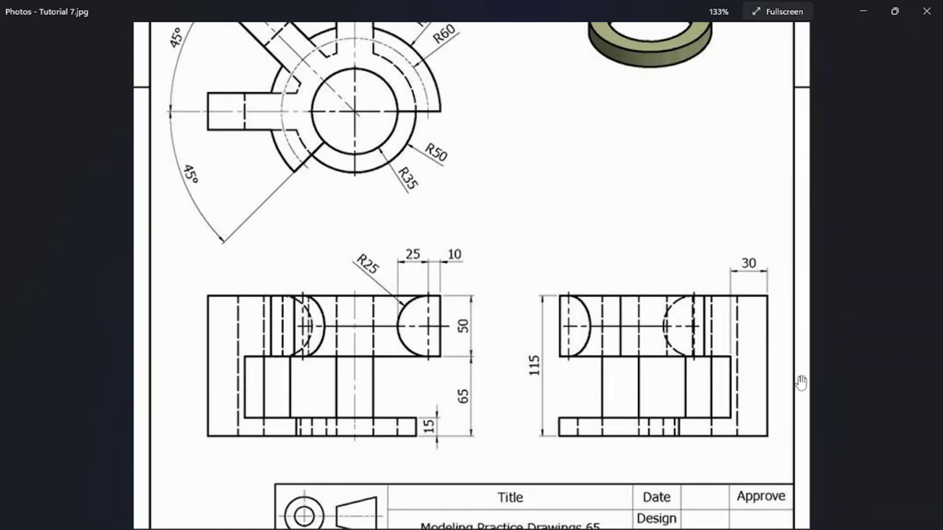
{"action": "key", "text": "alt+Tab"}
{"action": "scroll", "coordinate": [471, 362], "scroll_direction": "up", "scroll_amount": 1}
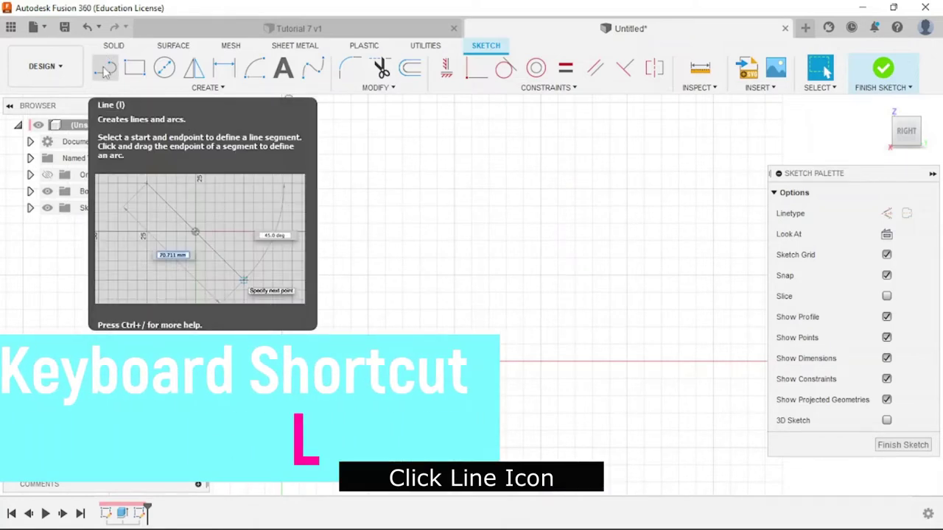
Draw the outline's bottom, tall right and top edges to the right of the ring.
{"action": "left_click", "coordinate": [105, 69]}
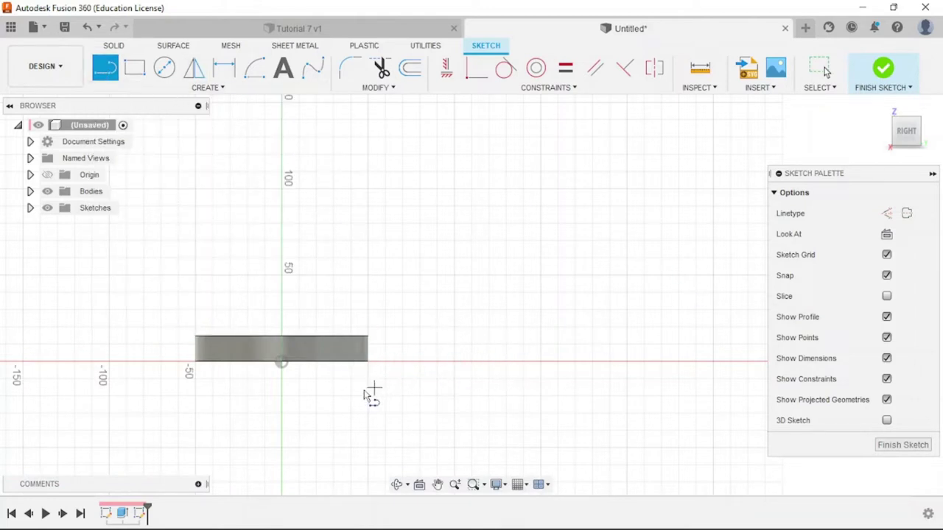
{"action": "left_click", "coordinate": [403, 362]}
{"action": "left_click", "coordinate": [608, 362]}
{"action": "scroll", "coordinate": [578, 412], "scroll_direction": "down", "scroll_amount": 2}
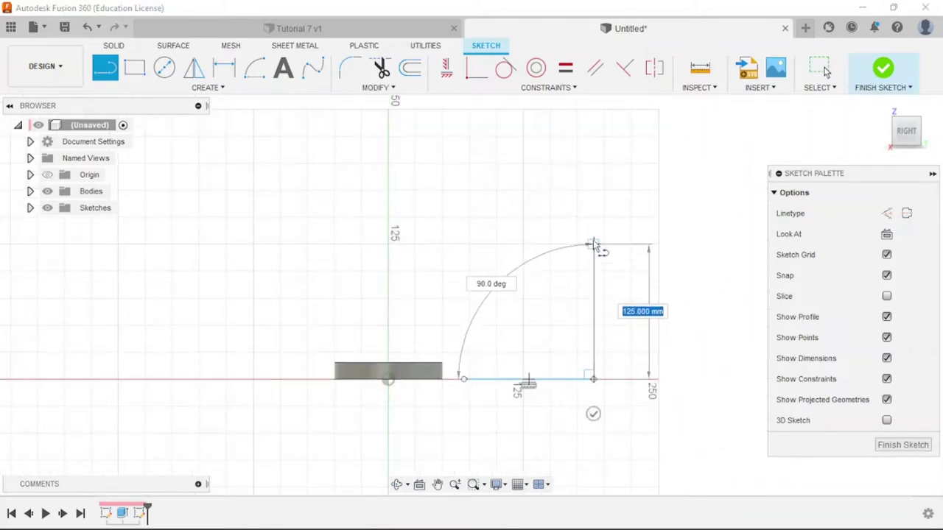
{"action": "left_click", "coordinate": [592, 218]}
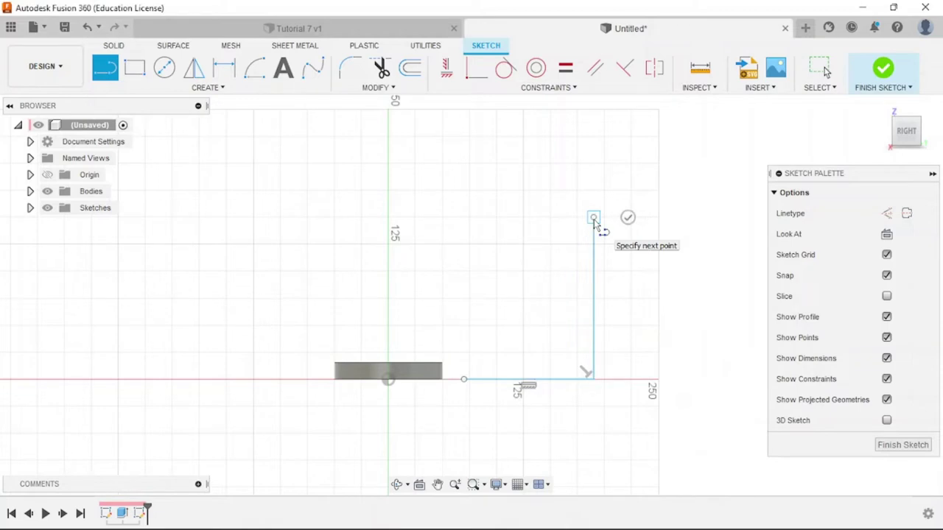
{"action": "left_click", "coordinate": [470, 218]}
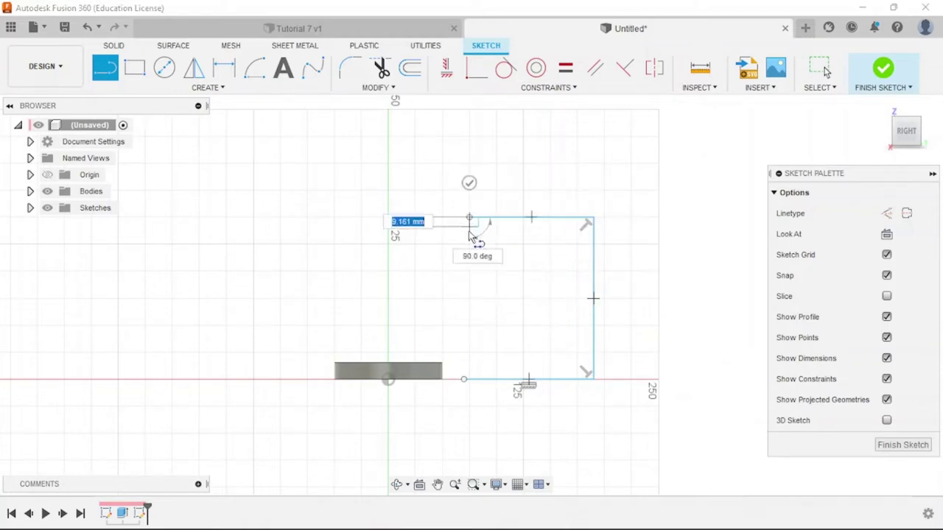
Add the stepped down, right, down and left segments, closing the eight-line profile.
{"action": "left_click", "coordinate": [469, 255]}
{"action": "left_click", "coordinate": [532, 255]}
{"action": "left_click", "coordinate": [532, 336]}
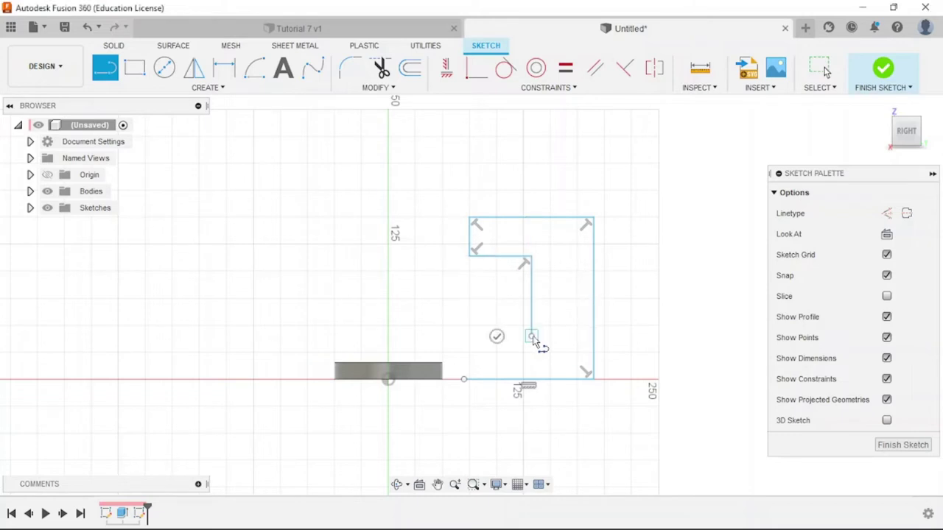
{"action": "left_click", "coordinate": [465, 352]}
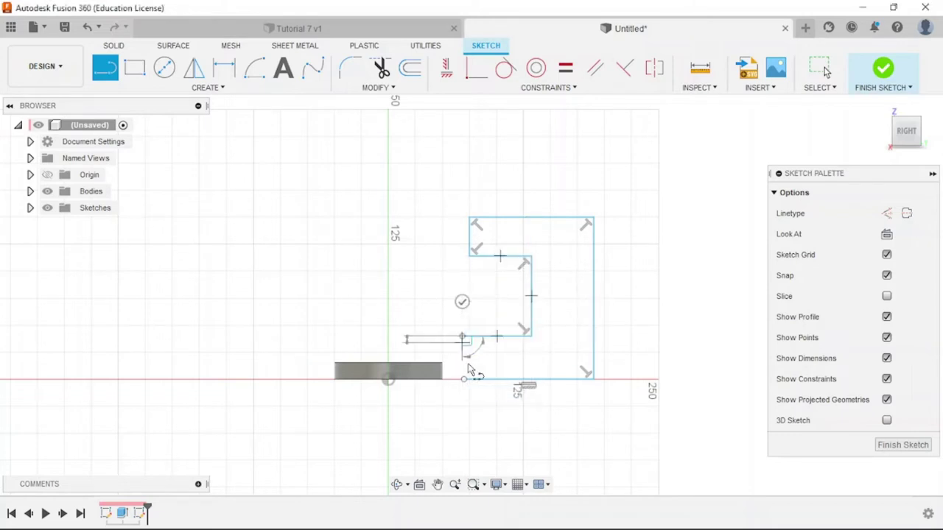
{"action": "left_click", "coordinate": [464, 378]}
{"action": "scroll", "coordinate": [472, 376], "scroll_direction": "up", "scroll_amount": 3}
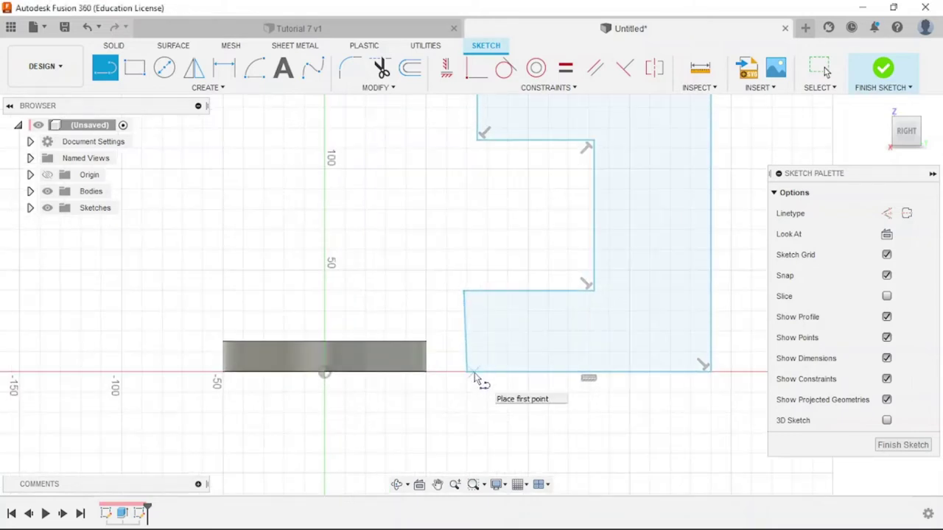
{"action": "key", "text": "Escape"}
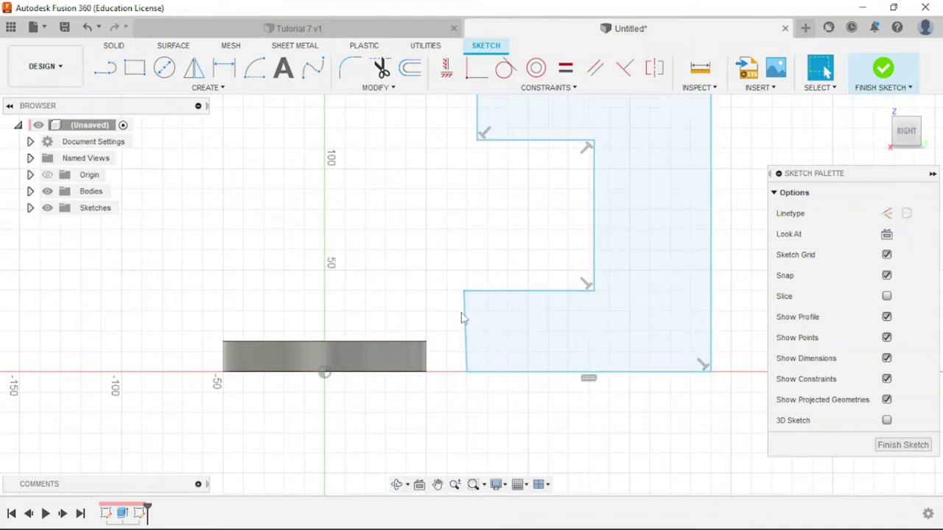
{"action": "double_click", "coordinate": [464, 317]}
{"action": "left_click", "coordinate": [597, 65]}
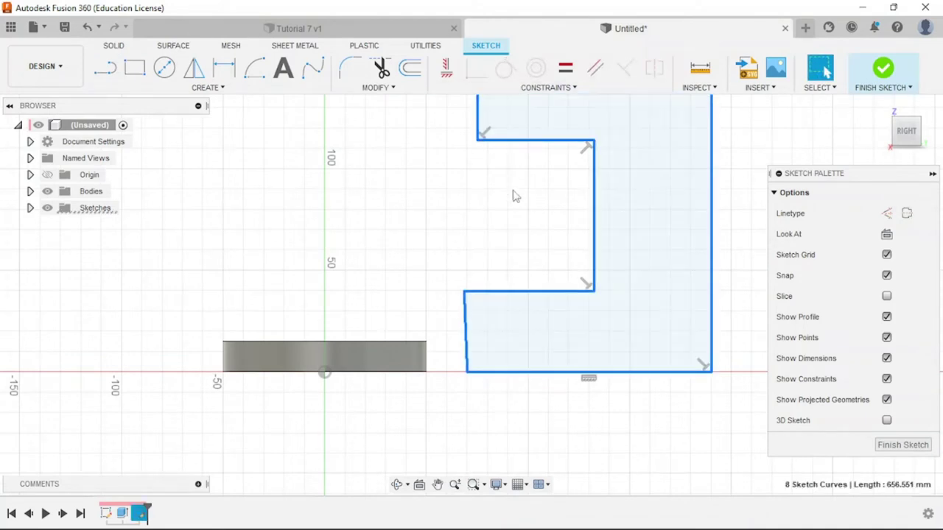
{"action": "left_click", "coordinate": [595, 68]}
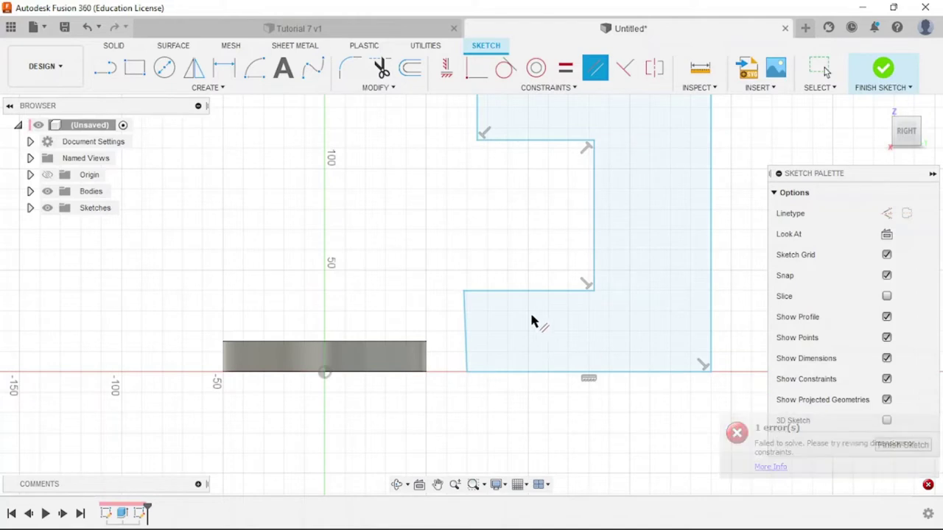
{"action": "left_click", "coordinate": [466, 332]}
{"action": "left_click", "coordinate": [708, 326]}
{"action": "scroll", "coordinate": [523, 420], "scroll_direction": "up", "scroll_amount": 2}
{"action": "scroll", "coordinate": [508, 423], "scroll_direction": "down", "scroll_amount": 3}
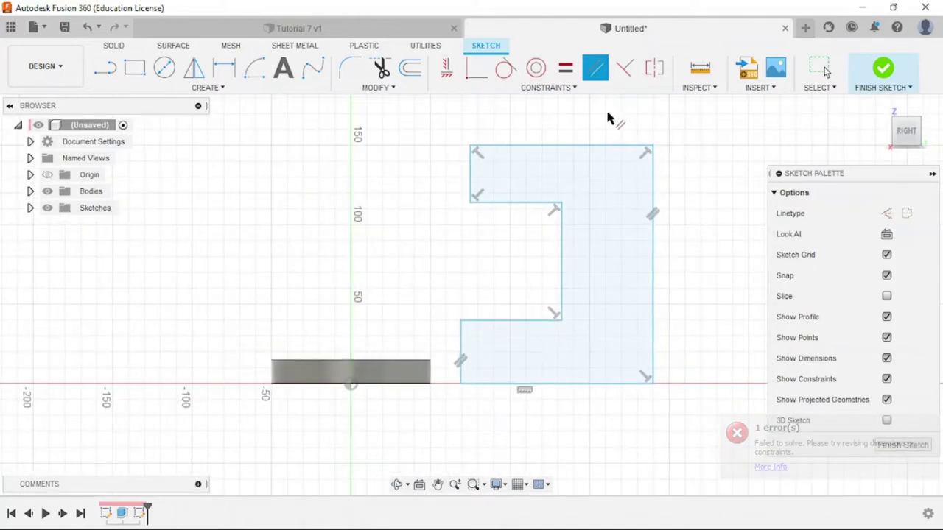
{"action": "key", "text": "Escape"}
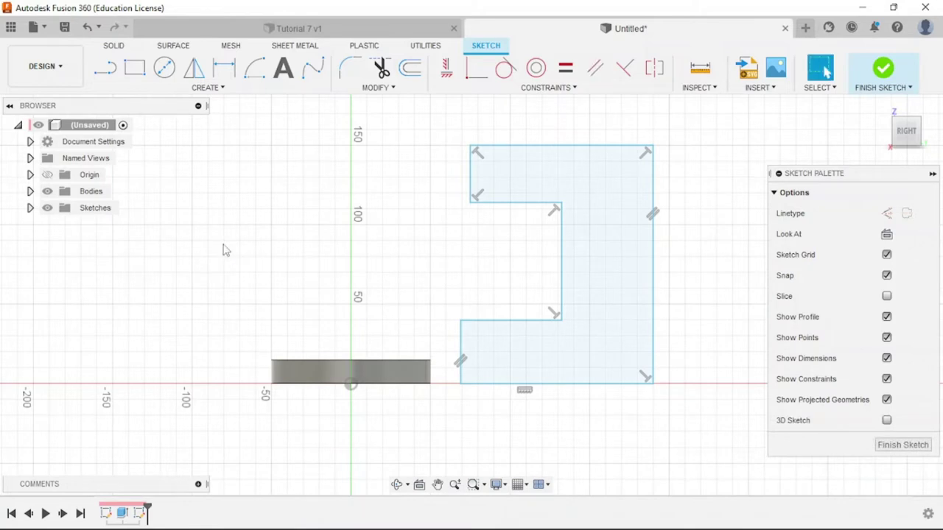
{"action": "scroll", "coordinate": [402, 223], "scroll_direction": "down", "scroll_amount": 2}
{"action": "scroll", "coordinate": [463, 330], "scroll_direction": "up", "scroll_amount": 3}
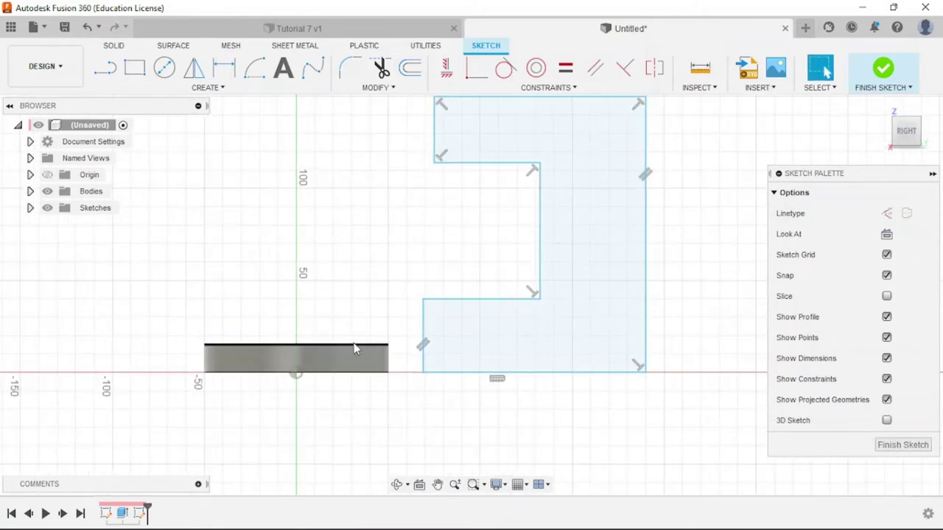
{"action": "key", "text": "alt+Tab"}
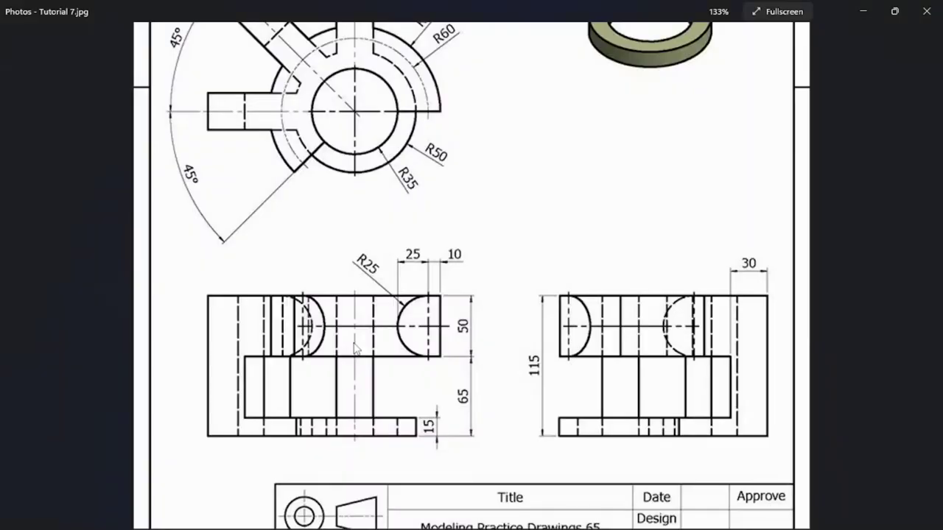
{"action": "scroll", "coordinate": [621, 288], "scroll_direction": "down", "scroll_amount": 3}
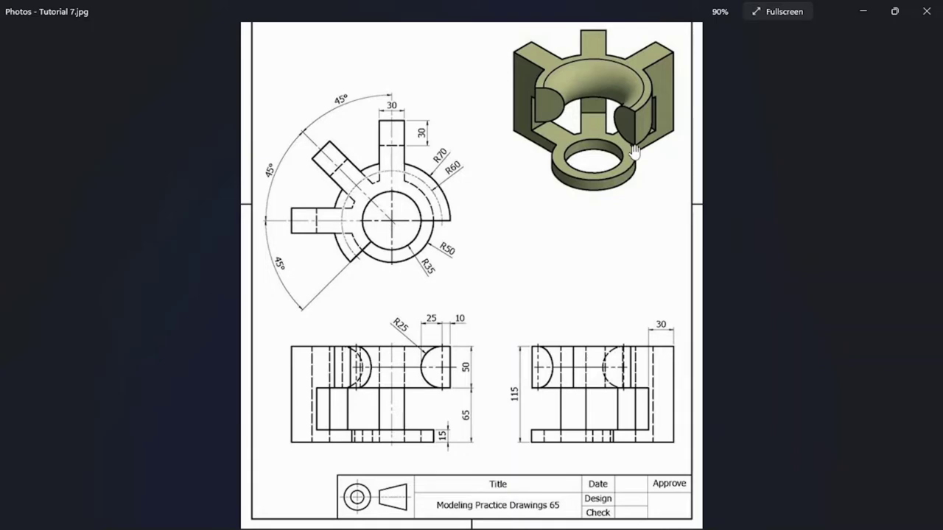
{"action": "scroll", "coordinate": [599, 402], "scroll_direction": "up", "scroll_amount": 2}
{"action": "scroll", "coordinate": [547, 358], "scroll_direction": "up", "scroll_amount": 2}
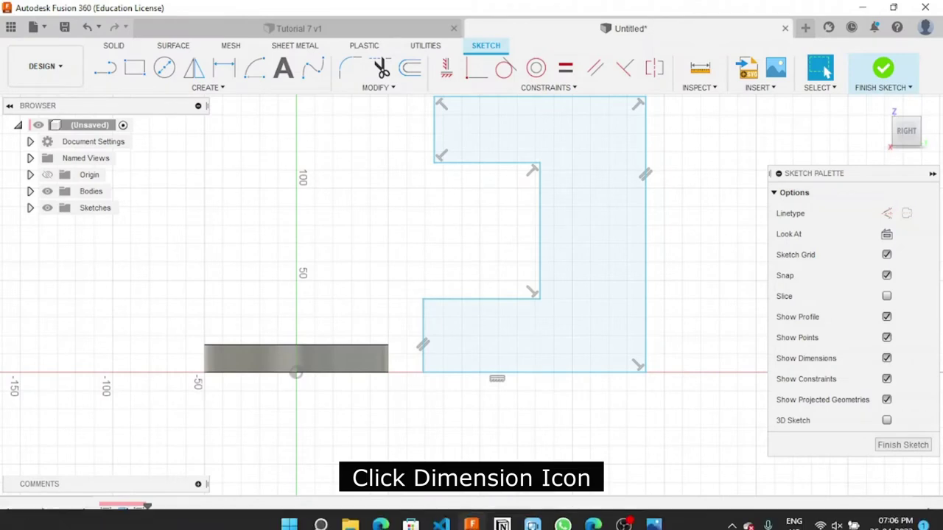
Dimension the profile's tall right edge to a 115 mm overall height.
{"action": "left_click", "coordinate": [224, 68]}
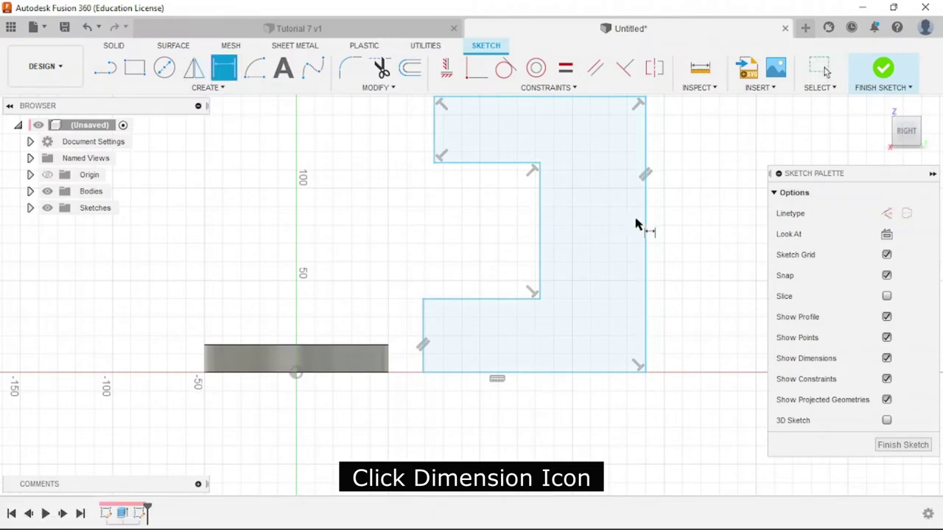
{"action": "left_click", "coordinate": [646, 222]}
{"action": "scroll", "coordinate": [376, 342], "scroll_direction": "down", "scroll_amount": 3}
{"action": "left_click", "coordinate": [564, 302]}
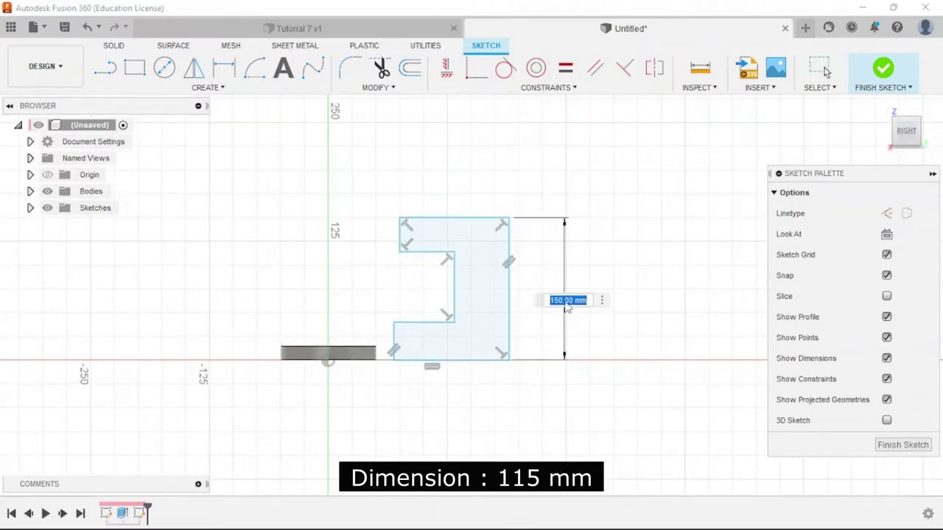
{"action": "type", "text": "1"}
{"action": "key", "text": "Return"}
{"action": "scroll", "coordinate": [506, 452], "scroll_direction": "up", "scroll_amount": 3}
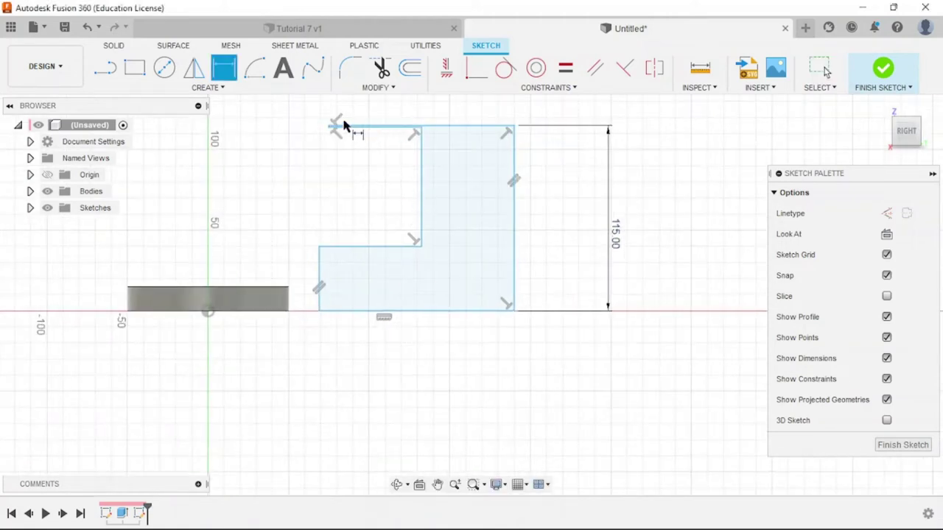
{"action": "scroll", "coordinate": [342, 125], "scroll_direction": "up", "scroll_amount": 3}
{"action": "key", "text": "Escape"}
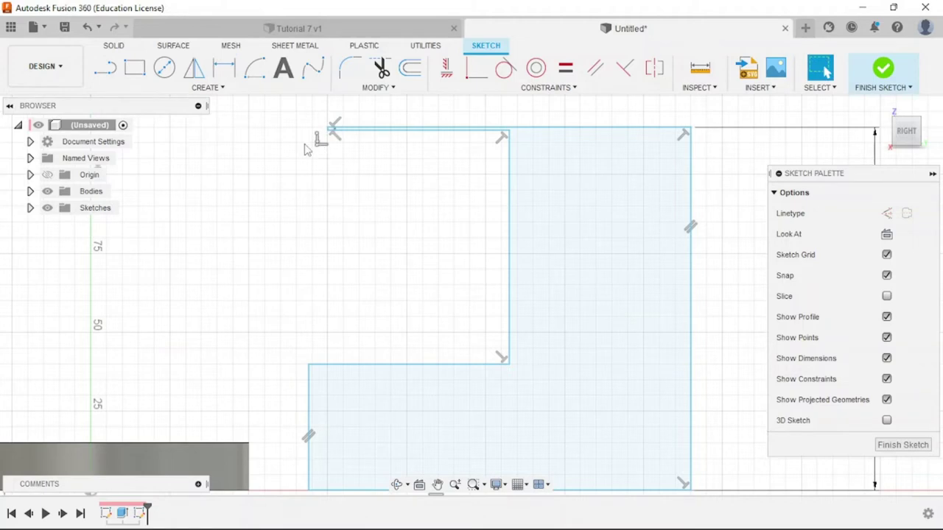
Drag the top-left corner point down to reshape the profile, then check the reference drawing.
{"action": "scroll", "coordinate": [330, 138], "scroll_direction": "up", "scroll_amount": 2}
{"action": "left_click_drag", "start_coordinate": [326, 123], "coordinate": [300, 242]}
{"action": "scroll", "coordinate": [300, 242], "scroll_direction": "down", "scroll_amount": 3}
{"action": "scroll", "coordinate": [294, 258], "scroll_direction": "down", "scroll_amount": 2}
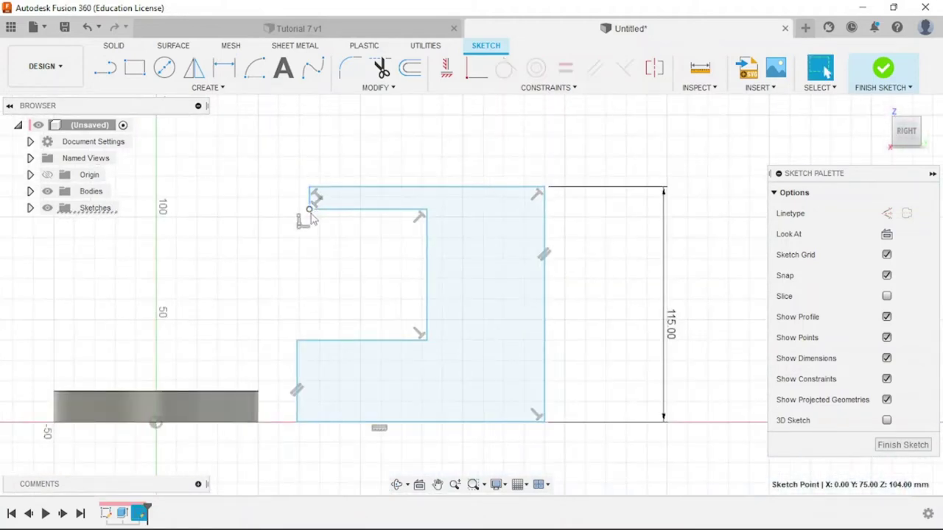
{"action": "key", "text": "alt+Tab"}
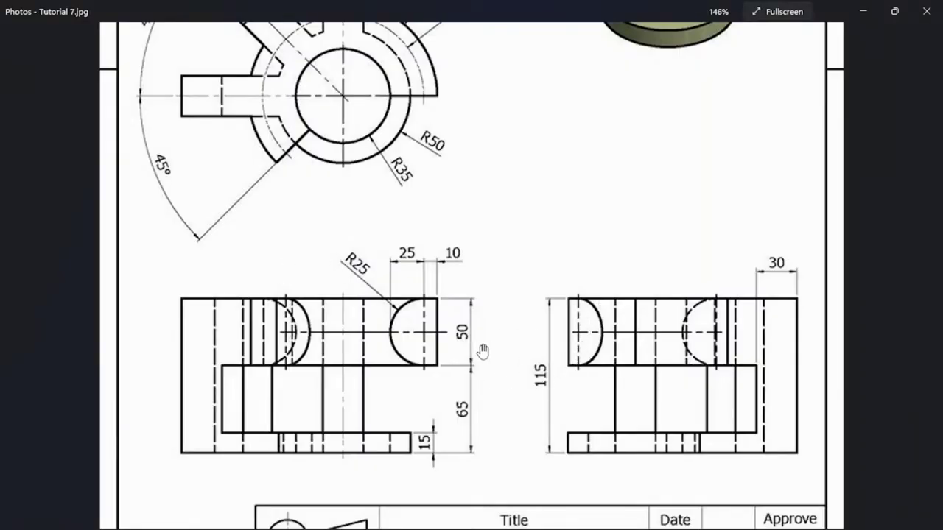
{"action": "scroll", "coordinate": [537, 383], "scroll_direction": "down", "scroll_amount": 3}
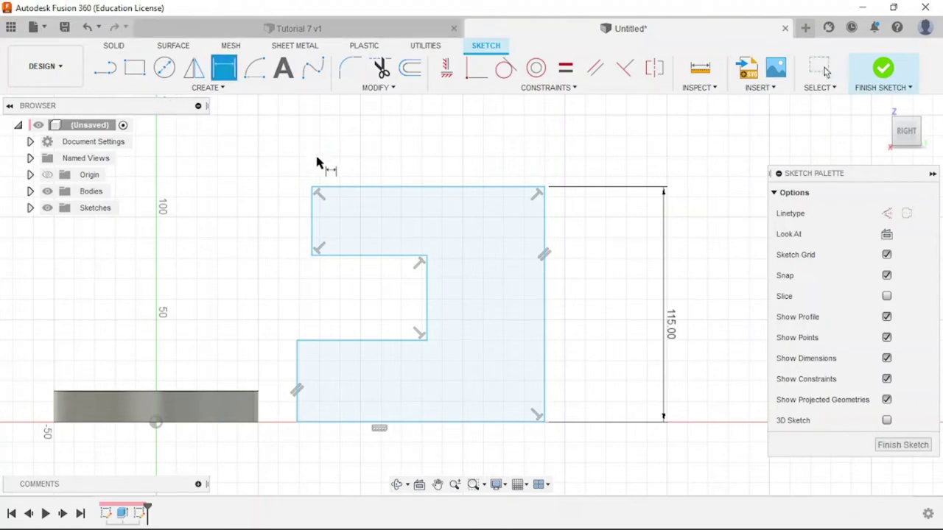
Dimension the upper-left vertical edge to 50 mm.
{"action": "left_click", "coordinate": [313, 217]}
{"action": "left_click", "coordinate": [262, 225]}
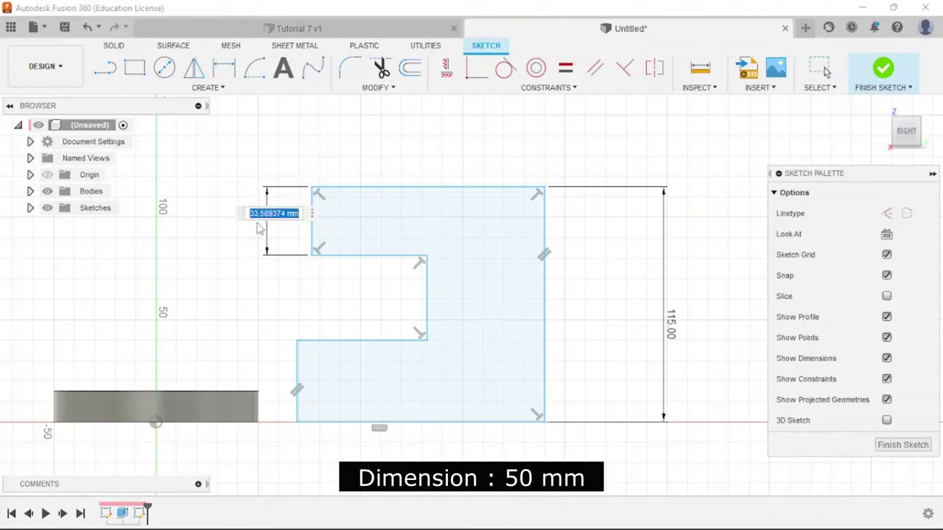
{"action": "type", "text": "50"}
{"action": "key", "text": "Return"}
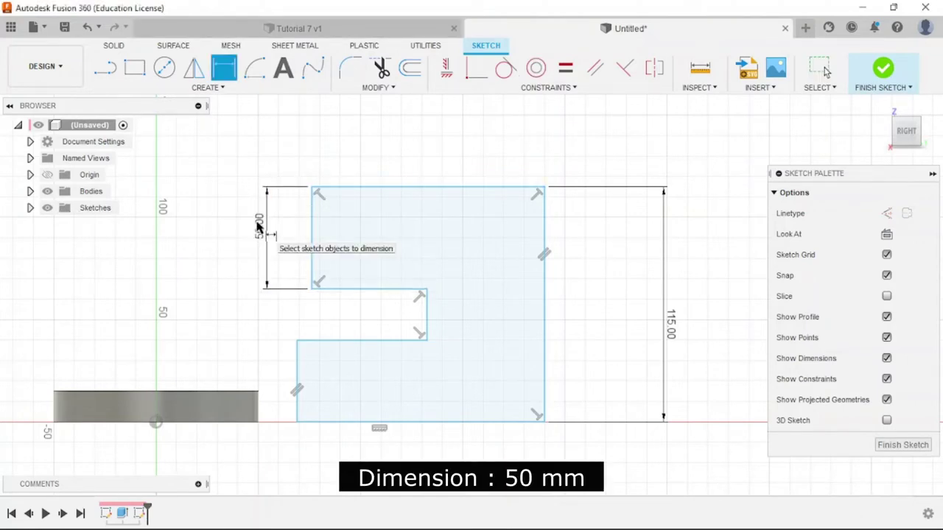
Zoom around the reference drawing in Photos.
{"action": "key", "text": "alt+Tab"}
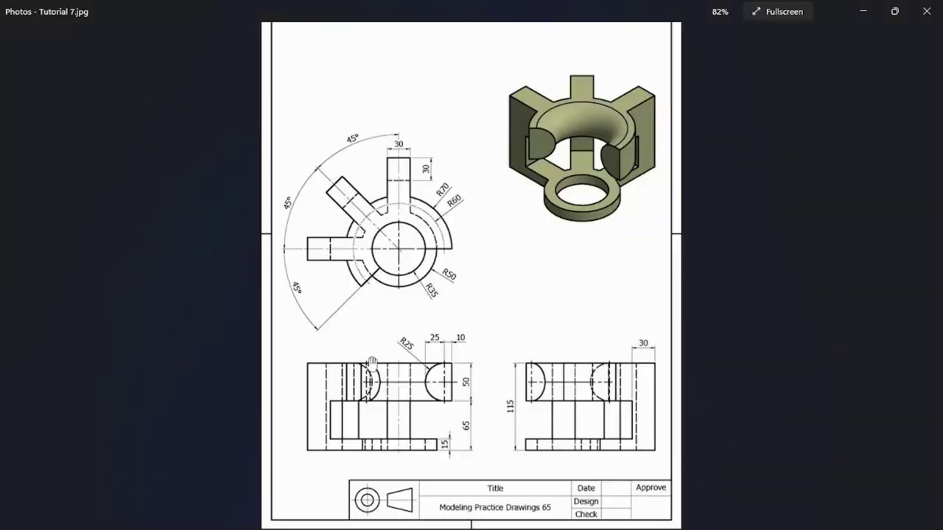
{"action": "scroll", "coordinate": [465, 444], "scroll_direction": "up", "scroll_amount": 2}
{"action": "scroll", "coordinate": [417, 448], "scroll_direction": "up", "scroll_amount": 1}
{"action": "scroll", "coordinate": [385, 431], "scroll_direction": "up", "scroll_amount": 1}
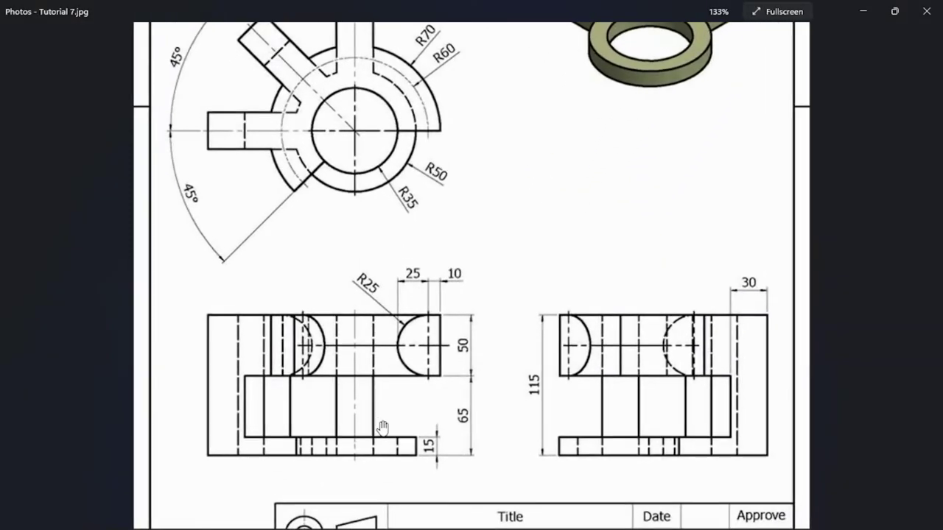
{"action": "scroll", "coordinate": [383, 427], "scroll_direction": "up", "scroll_amount": 1}
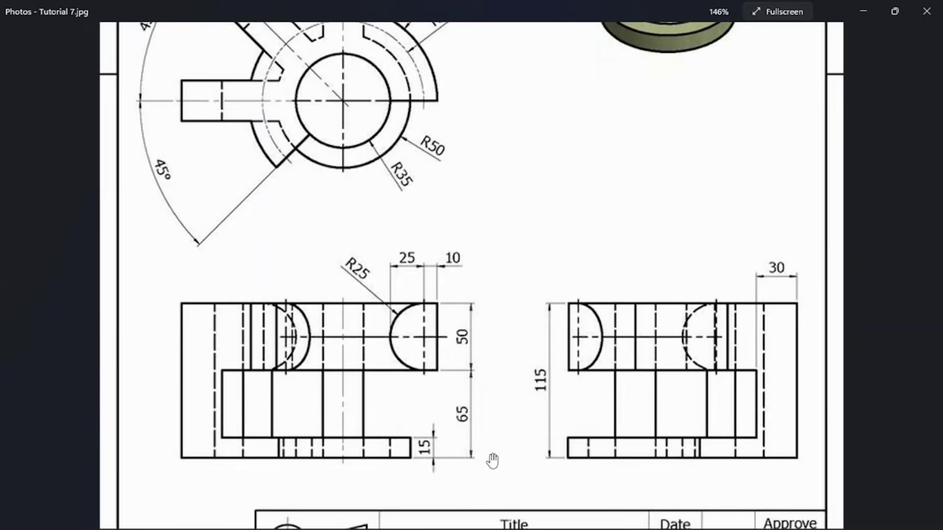
{"action": "scroll", "coordinate": [486, 458], "scroll_direction": "down", "scroll_amount": 3}
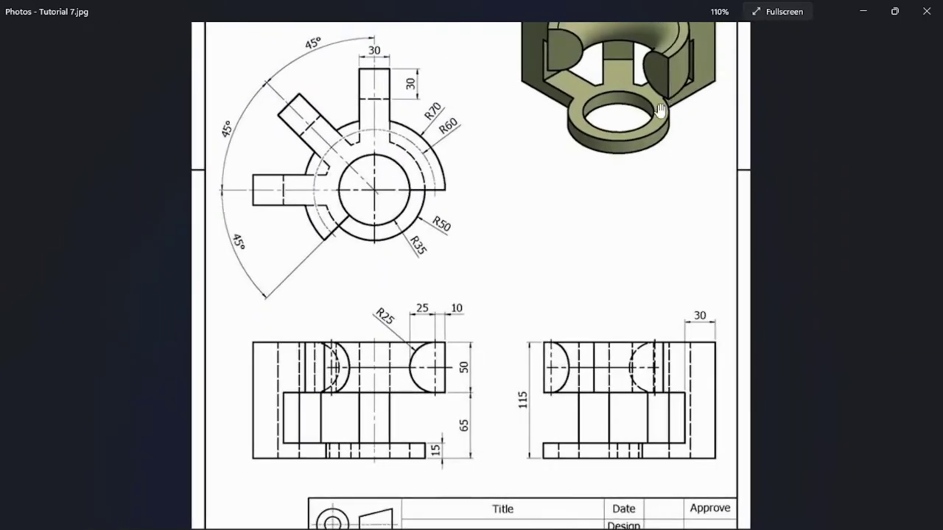
Dimension the lower-left vertical edge of the profile to 15 mm.
{"action": "key", "text": "alt+Tab"}
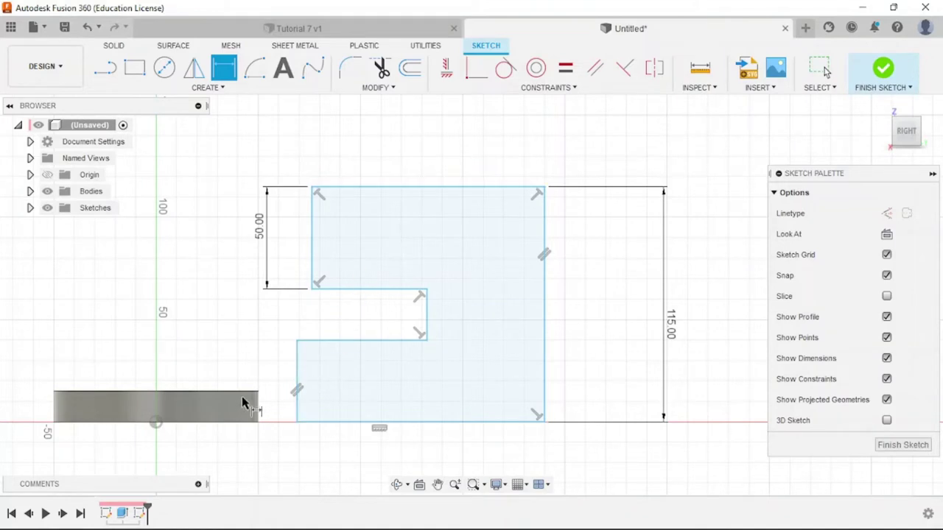
{"action": "left_click", "coordinate": [297, 378]}
{"action": "left_click", "coordinate": [274, 376]}
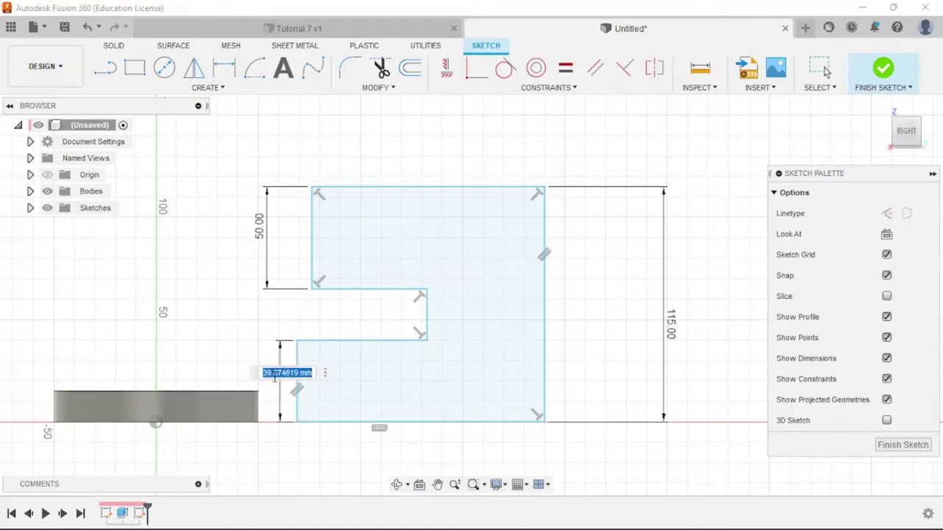
{"action": "type", "text": "15"}
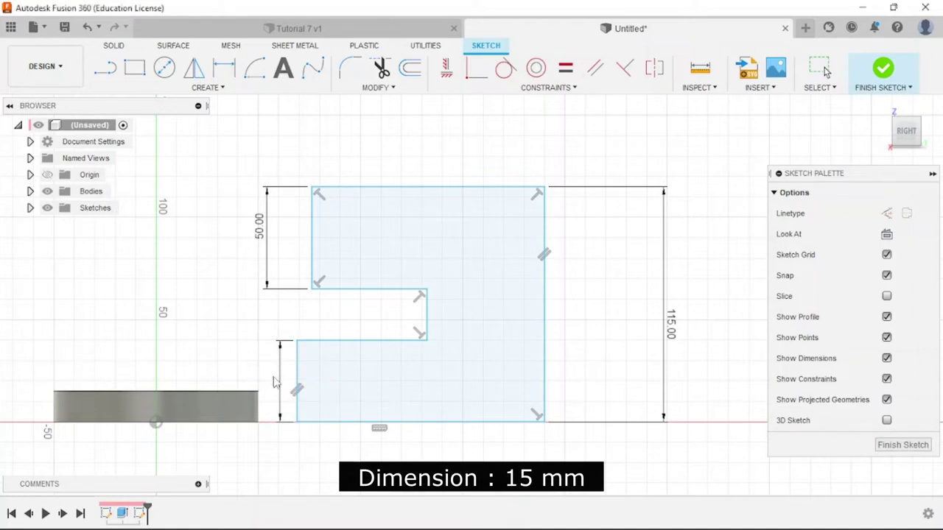
{"action": "key", "text": "Return"}
{"action": "scroll", "coordinate": [295, 416], "scroll_direction": "up", "scroll_amount": 3}
{"action": "scroll", "coordinate": [379, 394], "scroll_direction": "down", "scroll_amount": 3}
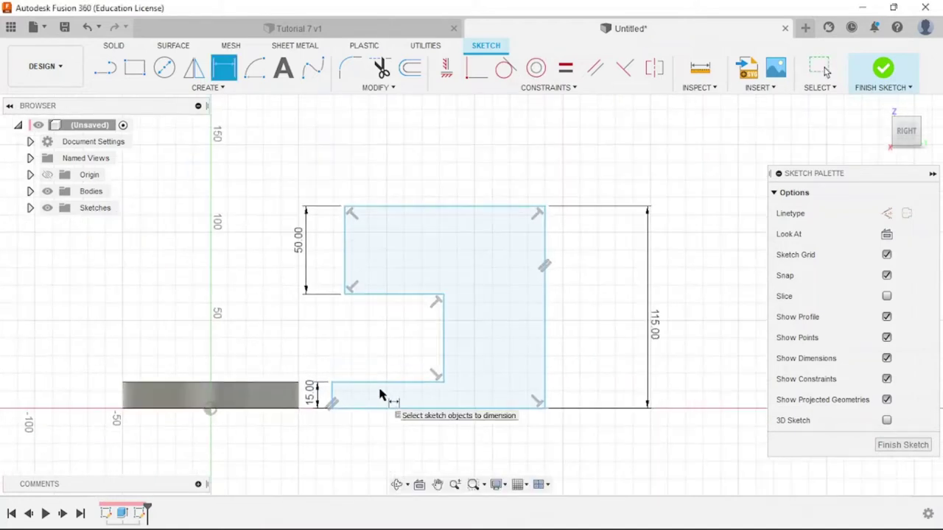
Recheck the reference drawing, then return to the side-plane sketch.
{"action": "key", "text": "alt+Tab"}
{"action": "scroll", "coordinate": [666, 383], "scroll_direction": "up", "scroll_amount": 2}
{"action": "scroll", "coordinate": [670, 324], "scroll_direction": "down", "scroll_amount": 4}
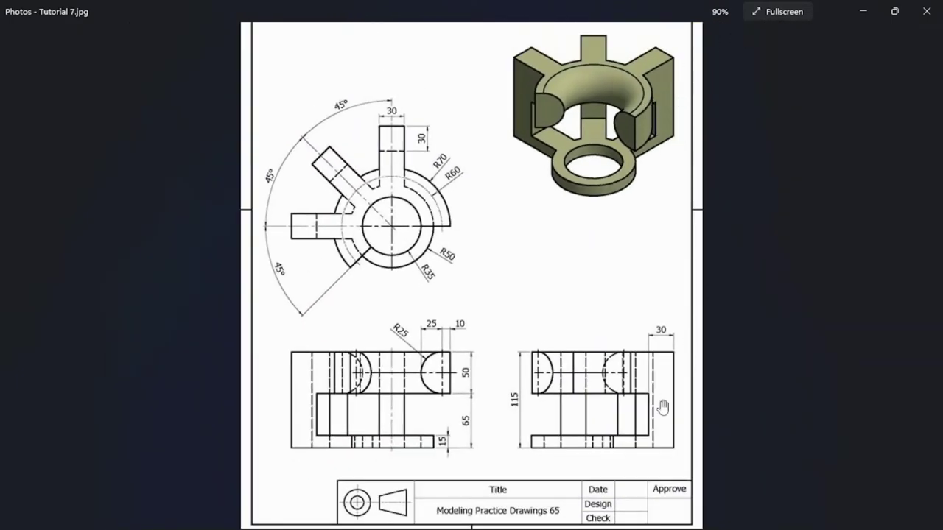
{"action": "scroll", "coordinate": [701, 294], "scroll_direction": "up", "scroll_amount": 3}
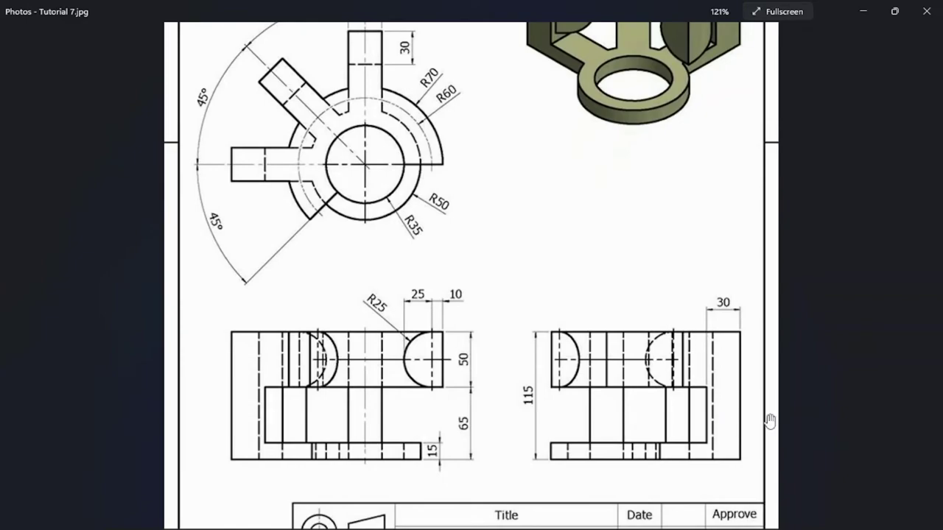
{"action": "key", "text": "alt+Tab"}
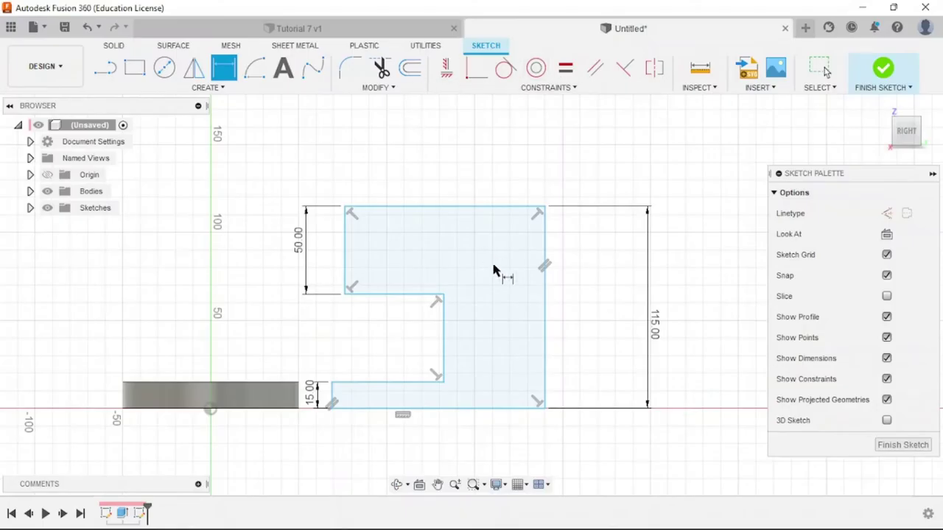
Dimension the upright leg's width between the inner and outer vertical lines to 30 mm.
{"action": "left_click", "coordinate": [444, 337]}
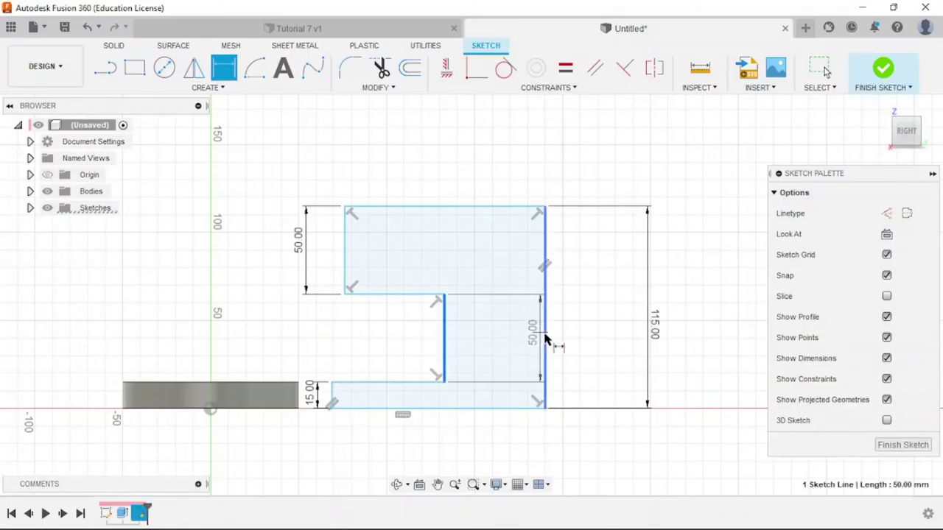
{"action": "left_click", "coordinate": [545, 340]}
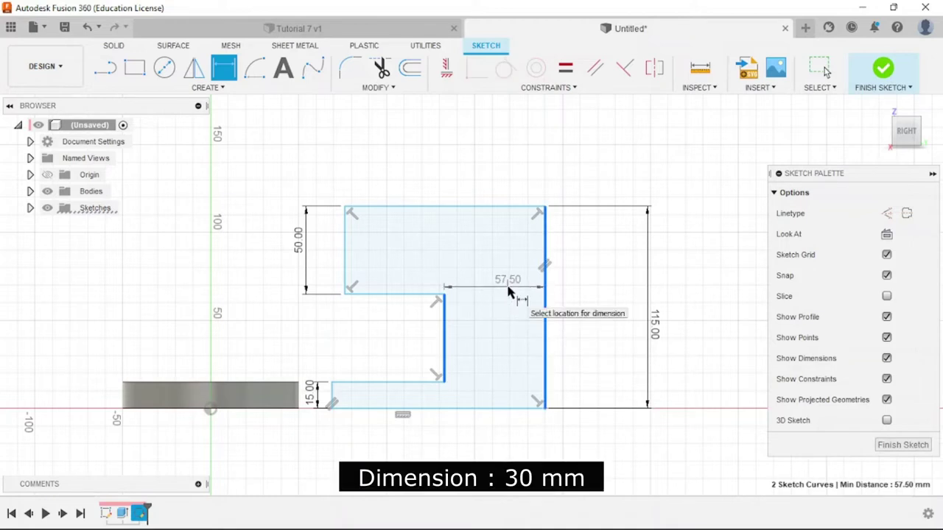
{"action": "left_click", "coordinate": [507, 292]}
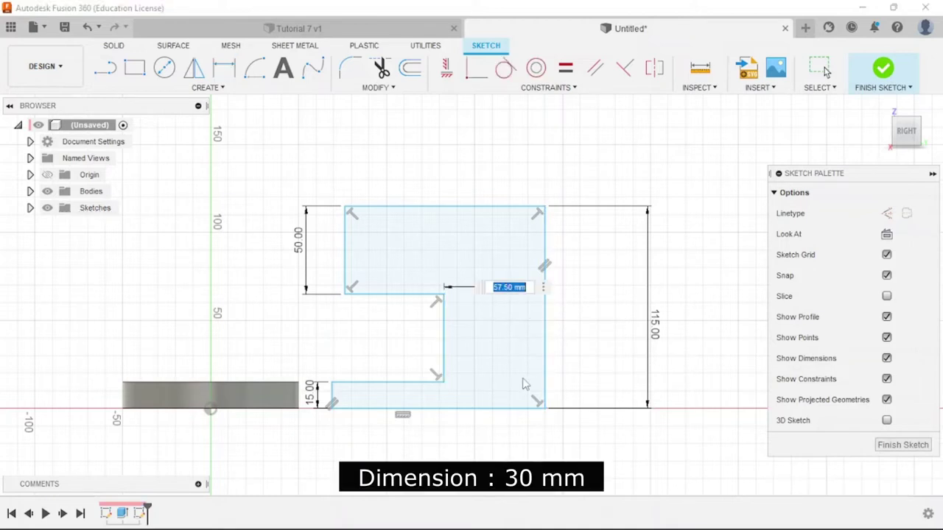
{"action": "type", "text": "30"}
{"action": "key", "text": "Return"}
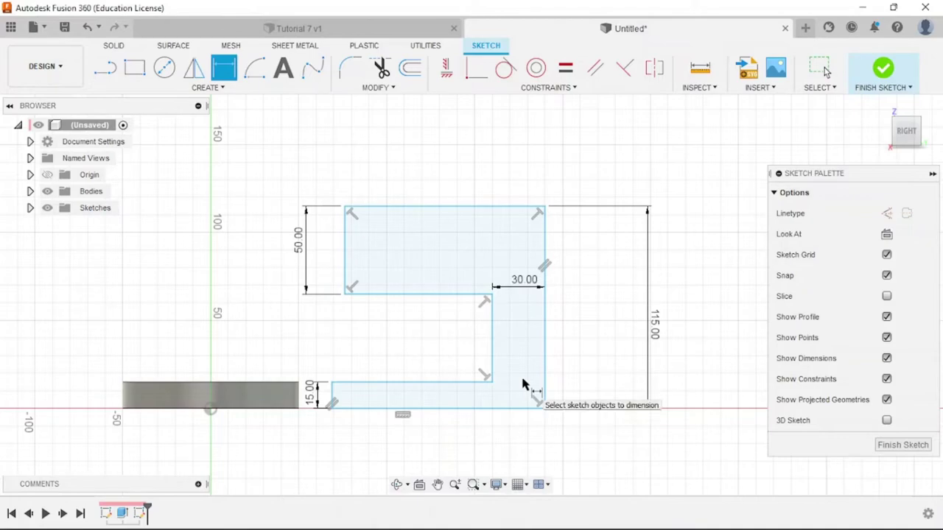
{"action": "scroll", "coordinate": [457, 411], "scroll_direction": "up", "scroll_amount": 1}
{"action": "scroll", "coordinate": [457, 411], "scroll_direction": "up", "scroll_amount": 1}
Compare the profile with the Tutorial 7 reference drawing in Photos, then return to the sketch.
{"action": "key", "text": "alt+Tab"}
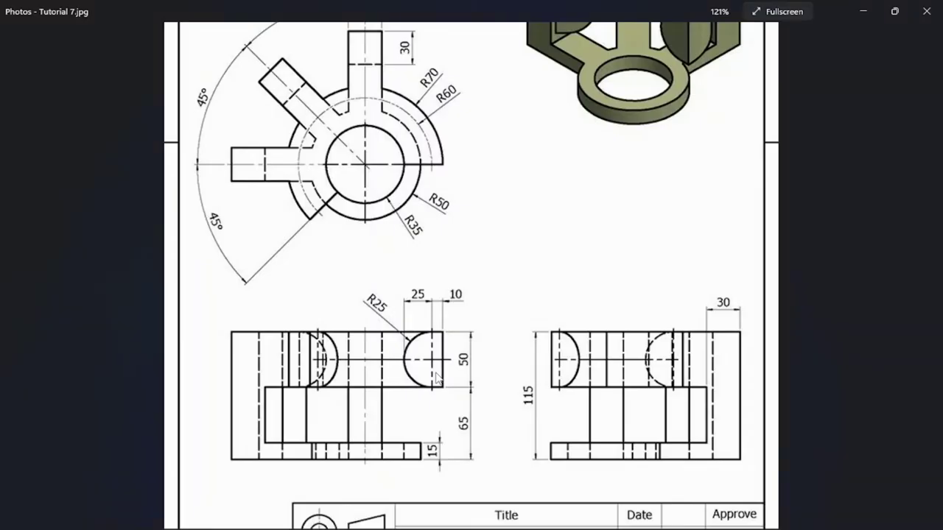
{"action": "scroll", "coordinate": [443, 380], "scroll_direction": "down", "scroll_amount": 1}
{"action": "scroll", "coordinate": [443, 379], "scroll_direction": "down", "scroll_amount": 1}
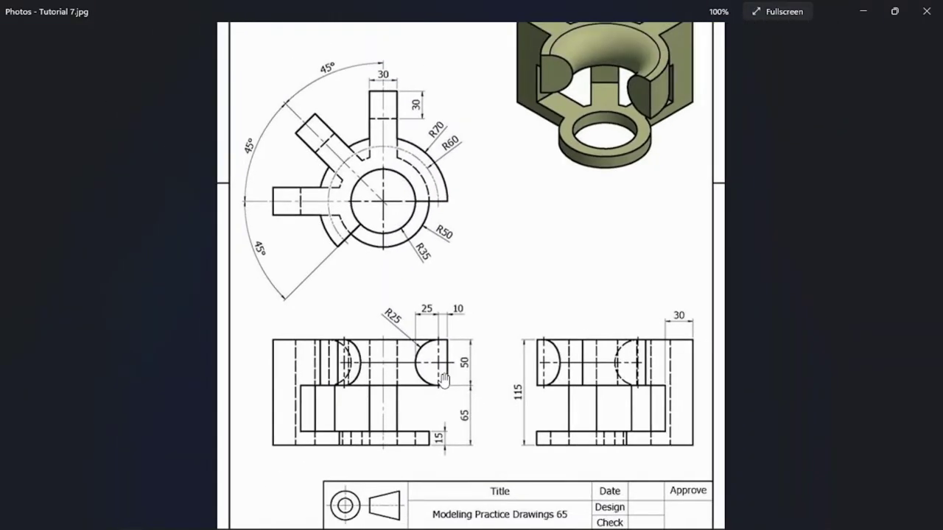
{"action": "scroll", "coordinate": [443, 379], "scroll_direction": "down", "scroll_amount": 1}
{"action": "scroll", "coordinate": [443, 379], "scroll_direction": "up", "scroll_amount": 1}
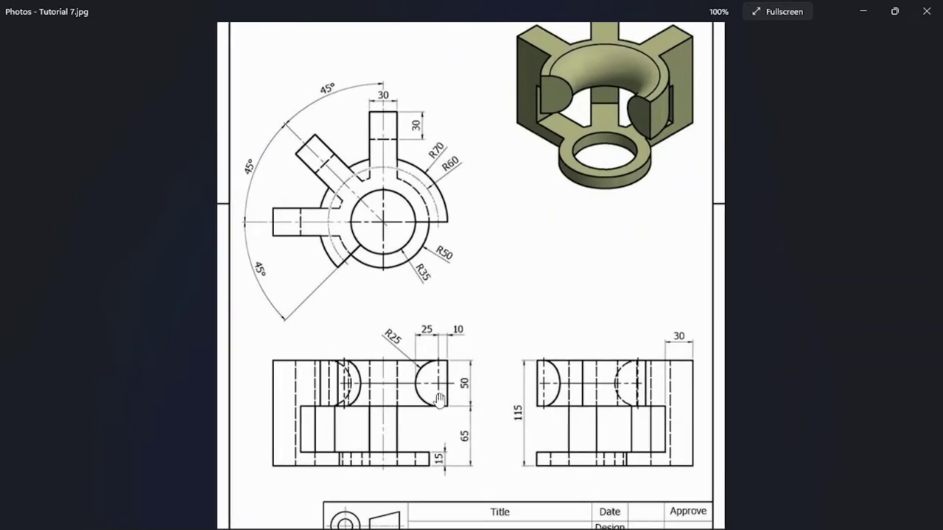
{"action": "key", "text": "alt+Tab"}
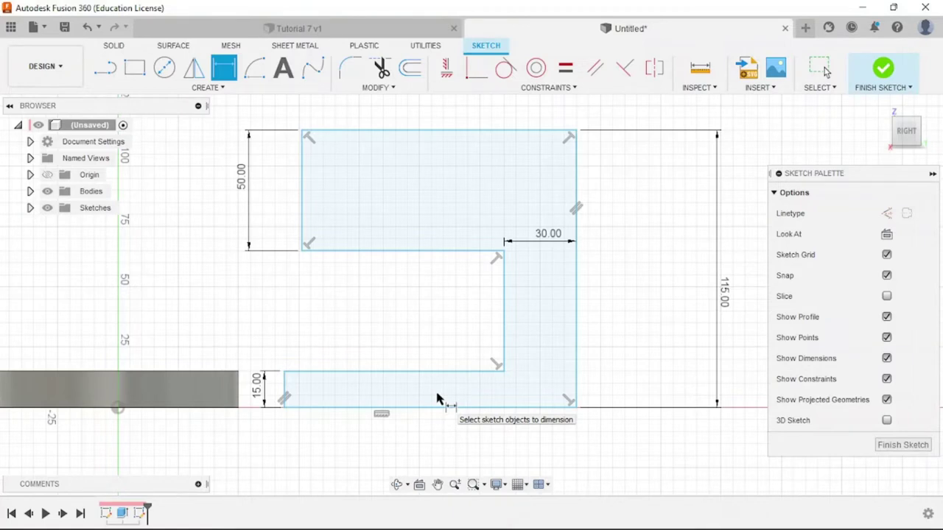
{"action": "scroll", "coordinate": [437, 398], "scroll_direction": "up", "scroll_amount": 1}
{"action": "scroll", "coordinate": [406, 400], "scroll_direction": "down", "scroll_amount": 1}
{"action": "scroll", "coordinate": [401, 405], "scroll_direction": "down", "scroll_amount": 2}
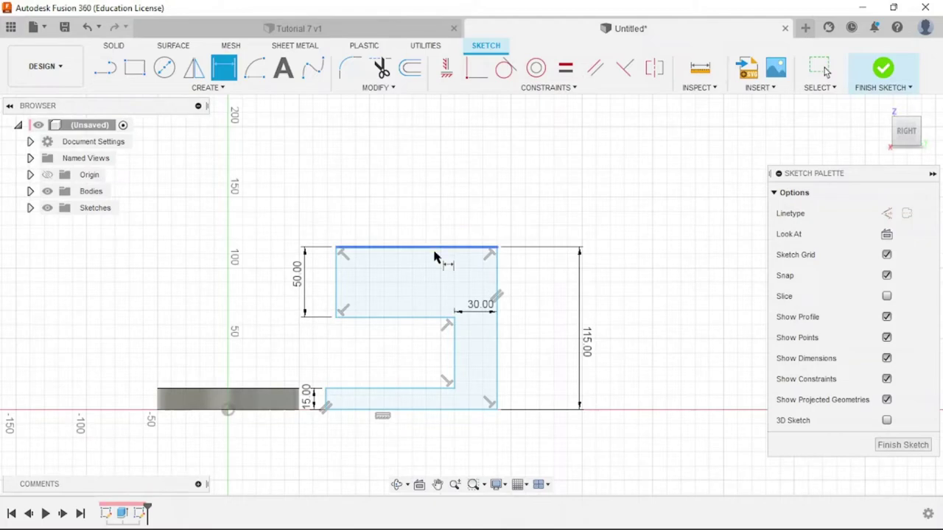
{"action": "key", "text": "alt+Tab"}
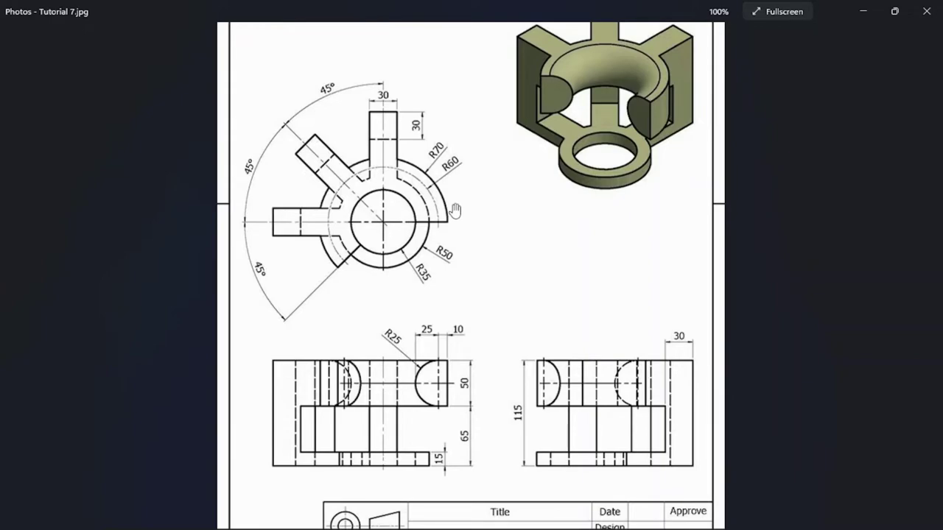
{"action": "key", "text": "alt+Tab"}
Add a 100 mm width dimension to the profile's top edge and compare it with the reference drawing.
{"action": "left_click", "coordinate": [427, 247]}
{"action": "left_click", "coordinate": [437, 198]}
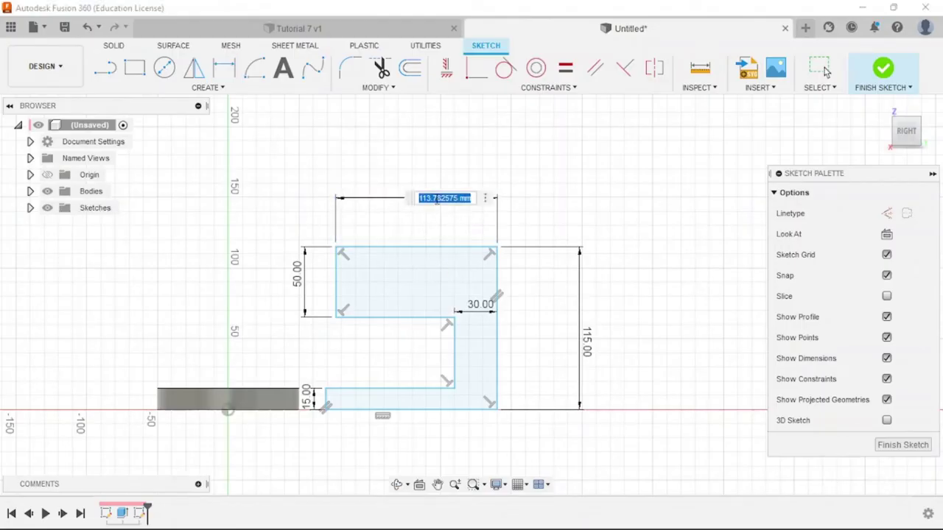
{"action": "type", "text": "120"}
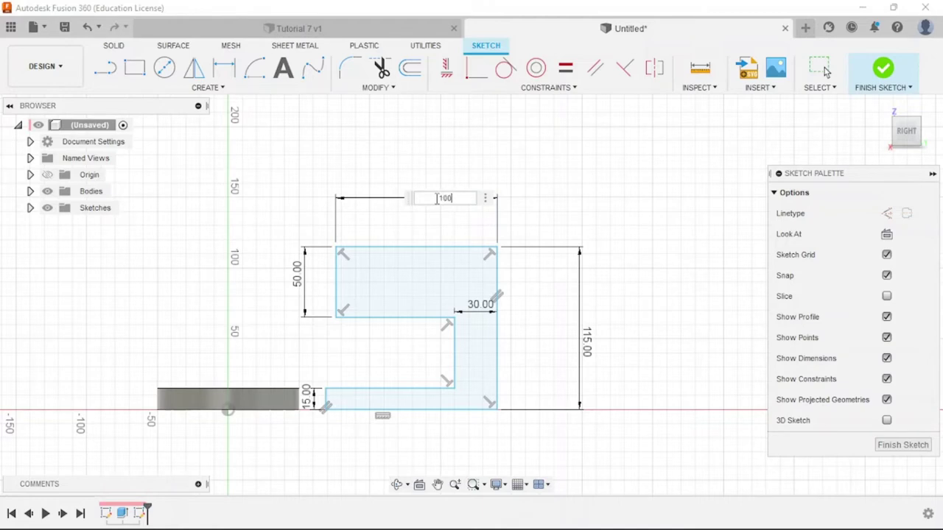
{"action": "key", "text": "Return"}
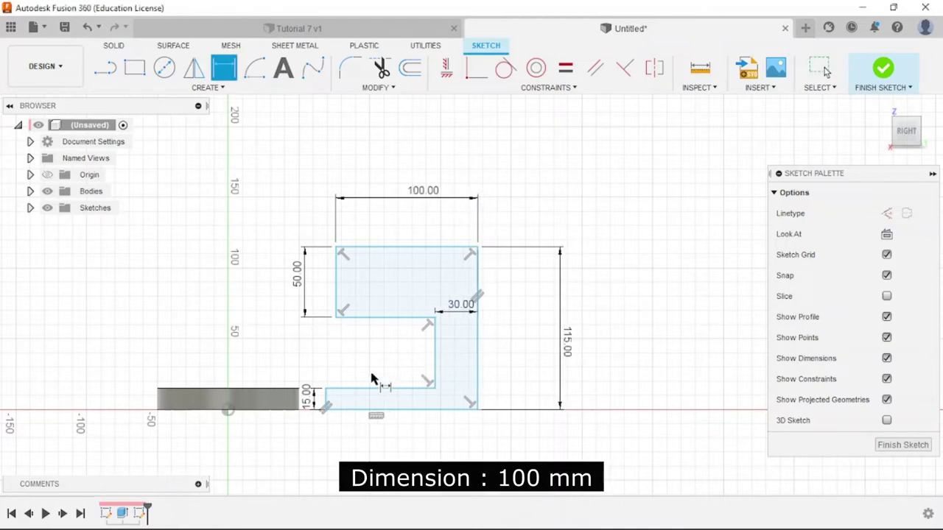
{"action": "key", "text": "alt+Tab"}
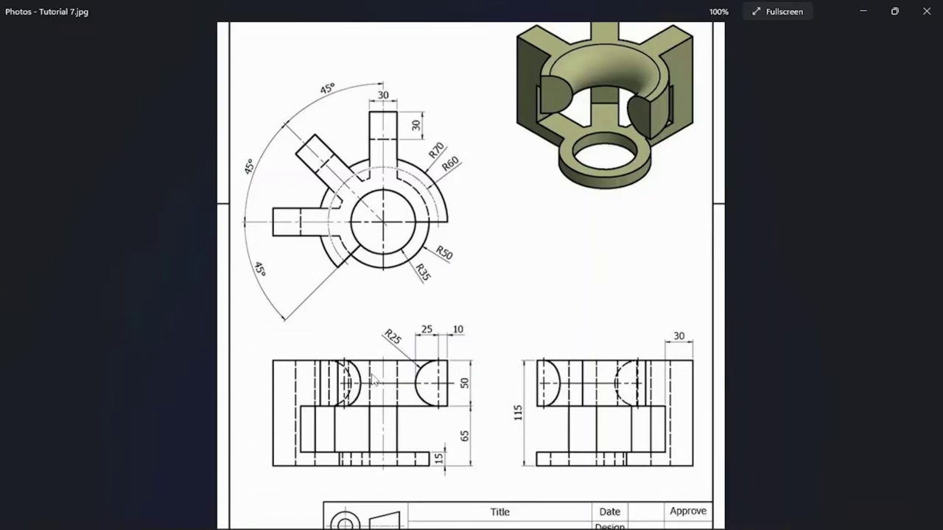
{"action": "key", "text": "alt+Tab"}
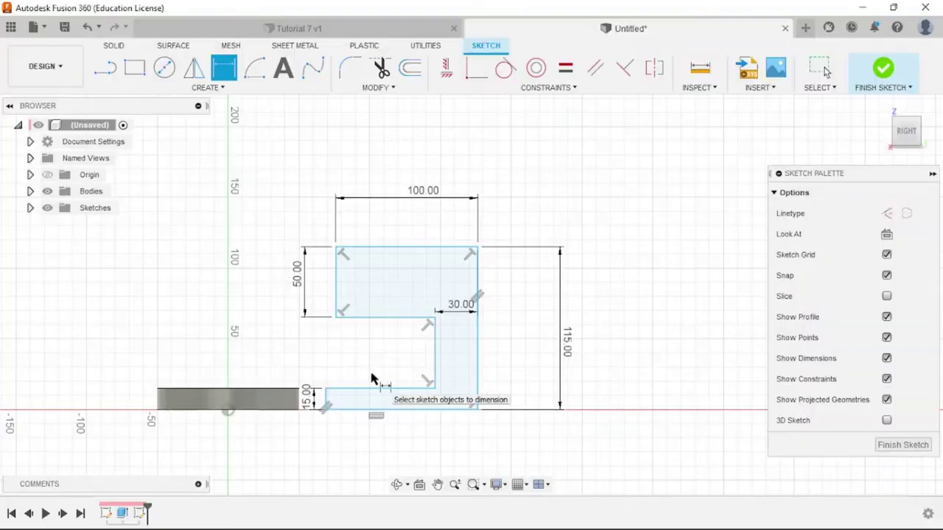
Correct the top width dimension to 70 mm and recheck it against the reference drawing.
{"action": "double_click", "coordinate": [426, 193]}
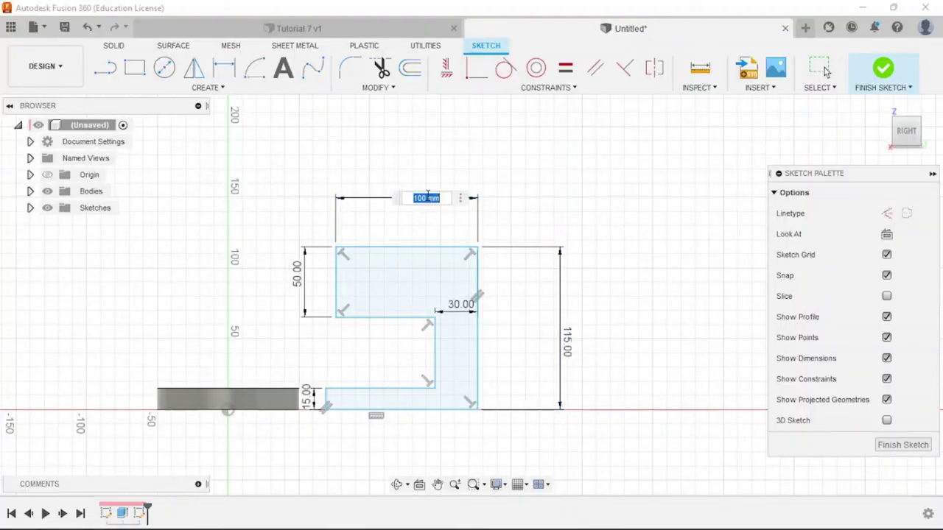
{"action": "type", "text": "0"}
{"action": "key", "text": "Return"}
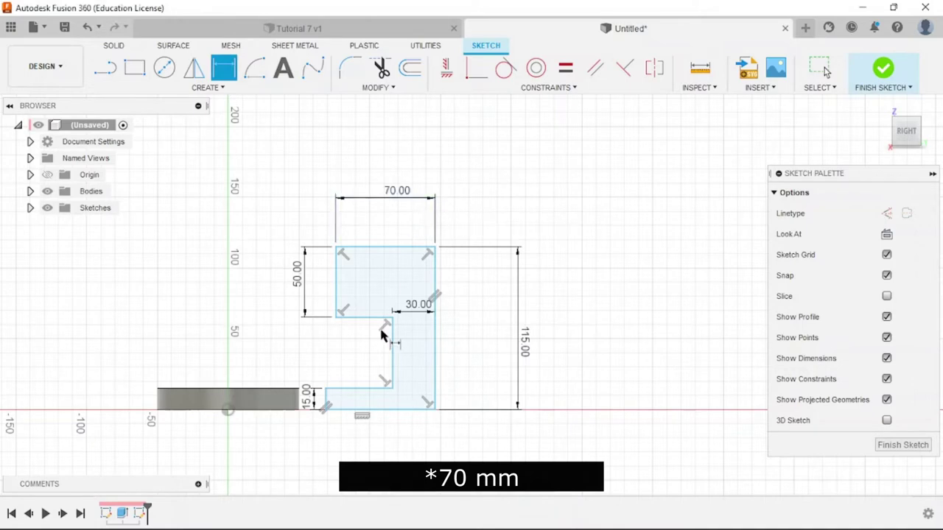
{"action": "scroll", "coordinate": [375, 346], "scroll_direction": "down", "scroll_amount": 1}
{"action": "scroll", "coordinate": [334, 368], "scroll_direction": "up", "scroll_amount": 2}
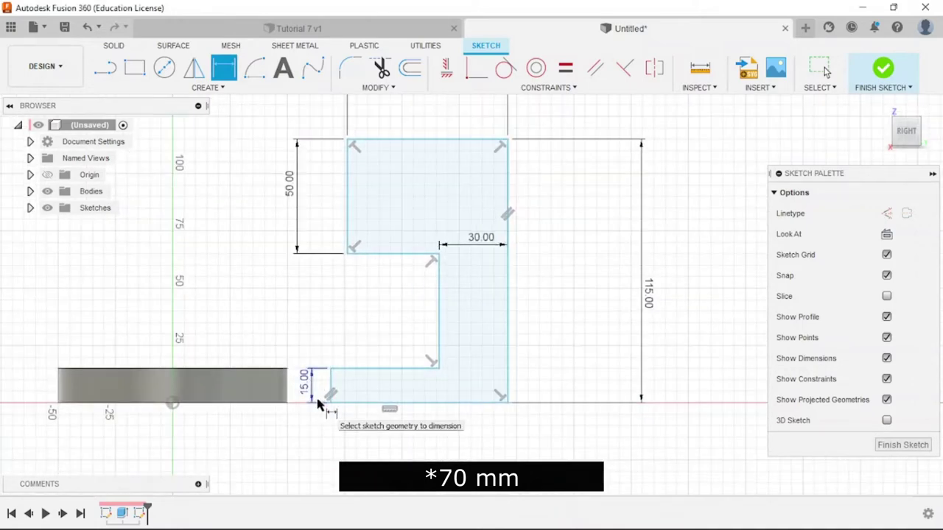
{"action": "key", "text": "alt+Tab"}
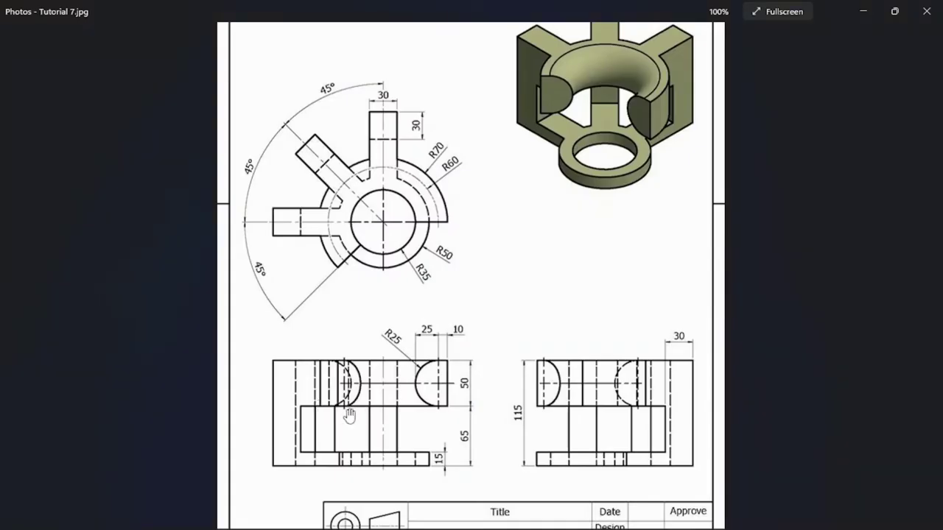
{"action": "scroll", "coordinate": [446, 420], "scroll_direction": "down", "scroll_amount": 2}
{"action": "scroll", "coordinate": [654, 175], "scroll_direction": "up", "scroll_amount": 5}
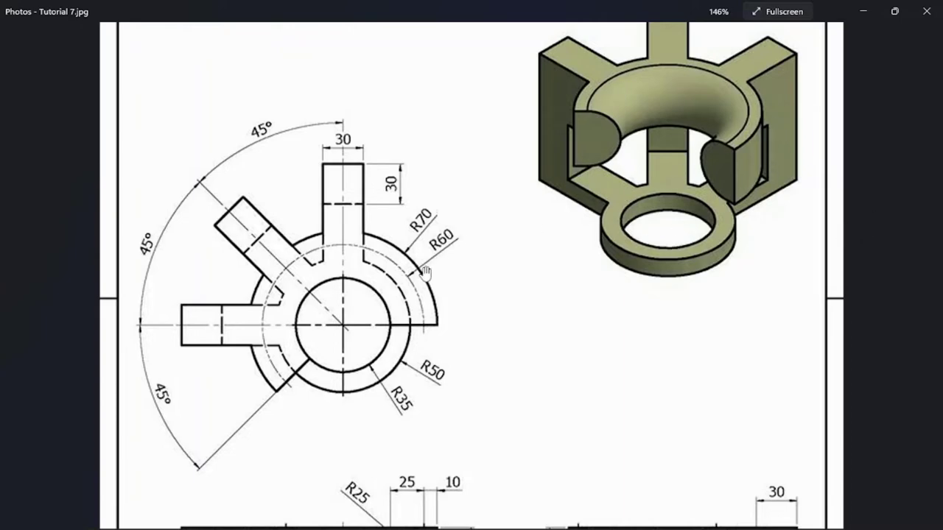
{"action": "scroll", "coordinate": [436, 270], "scroll_direction": "up", "scroll_amount": 1}
{"action": "scroll", "coordinate": [435, 243], "scroll_direction": "up", "scroll_amount": 1}
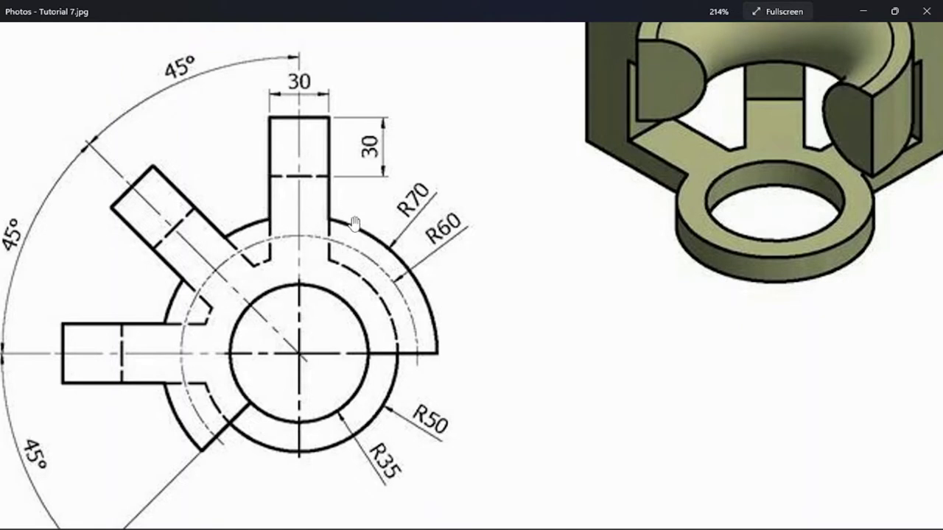
{"action": "key", "text": "alt+Tab"}
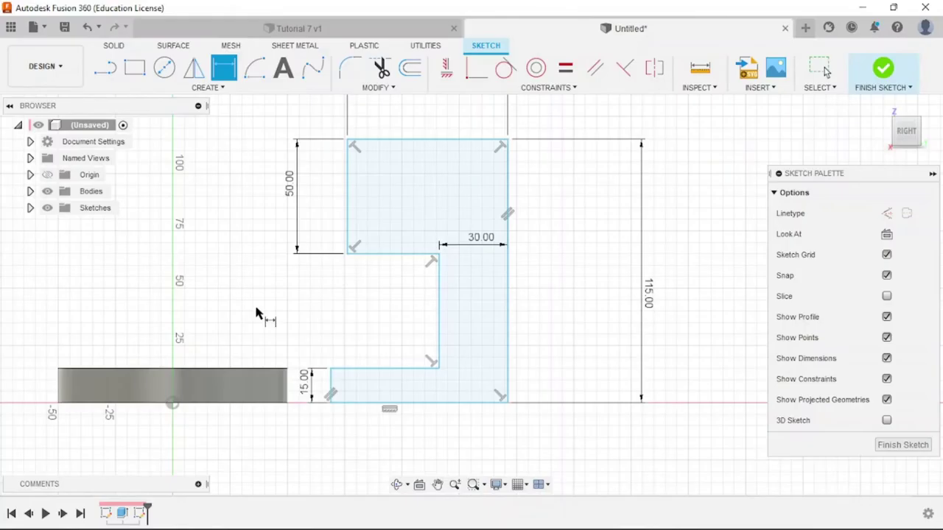
Dimension the profile's upper-left edge 65 mm horizontally from the origin, skipping the driven-dimension warning.
{"action": "scroll", "coordinate": [533, 303], "scroll_direction": "up", "scroll_amount": 1}
{"action": "scroll", "coordinate": [572, 330], "scroll_direction": "down", "scroll_amount": 4}
{"action": "scroll", "coordinate": [400, 267], "scroll_direction": "up", "scroll_amount": 2}
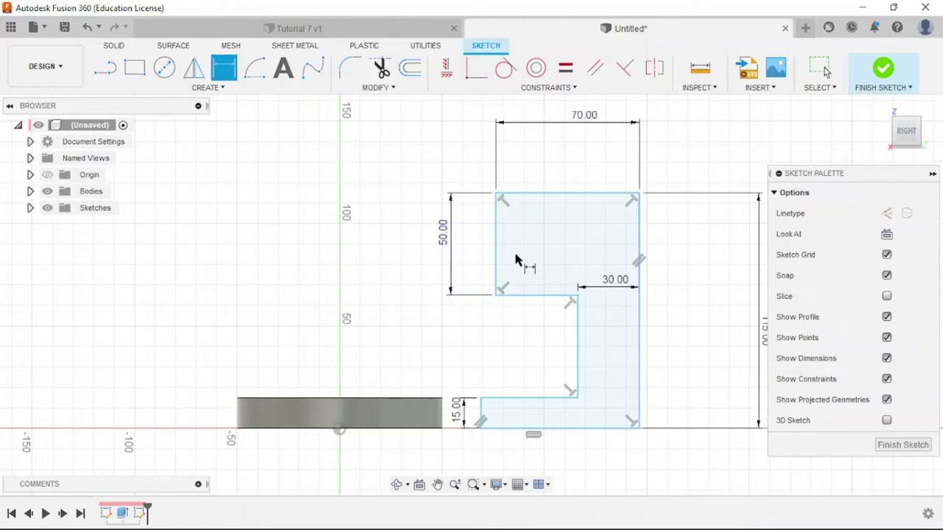
{"action": "left_click", "coordinate": [497, 234]}
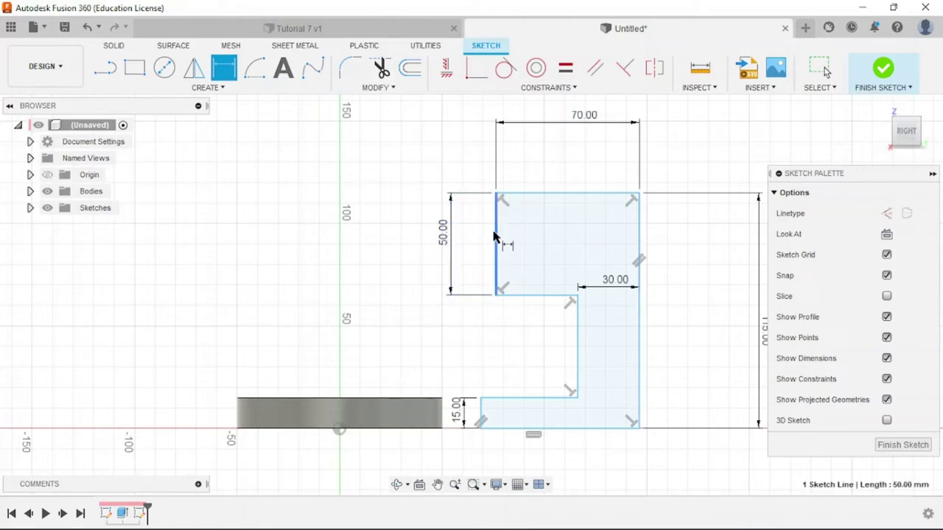
{"action": "left_click", "coordinate": [341, 433]}
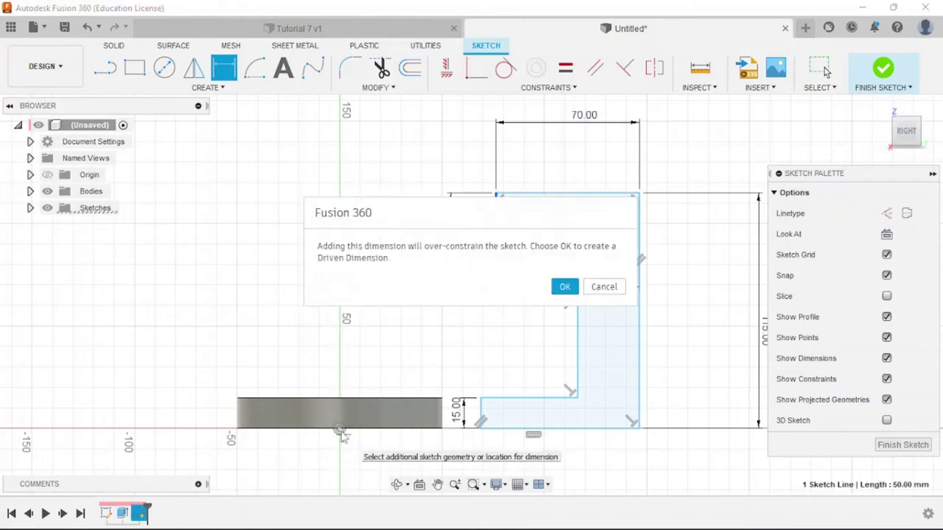
{"action": "left_click", "coordinate": [607, 288]}
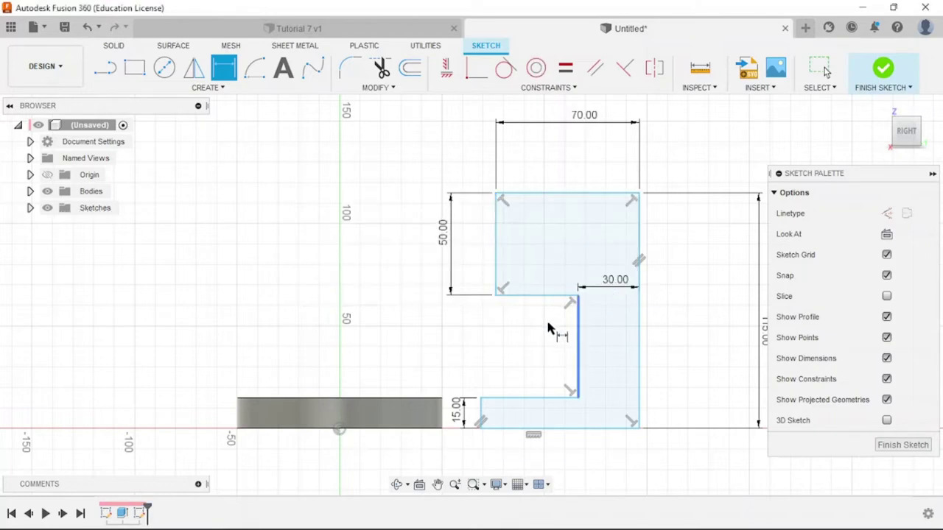
{"action": "left_click", "coordinate": [341, 434]}
{"action": "left_click", "coordinate": [498, 228]}
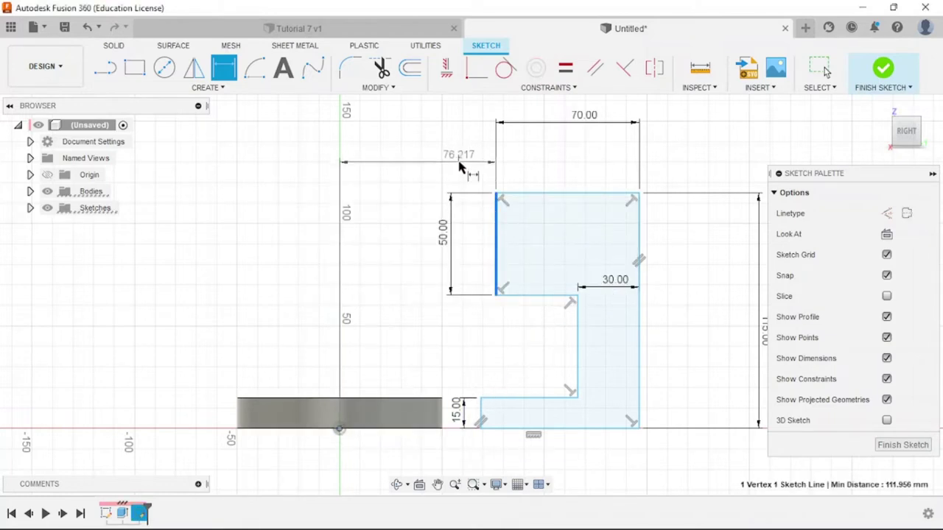
{"action": "left_click", "coordinate": [457, 165]}
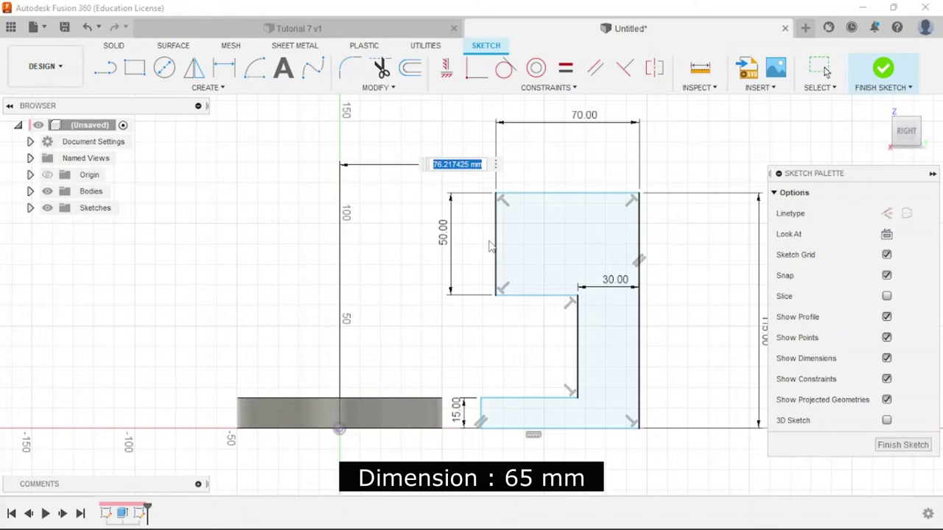
{"action": "type", "text": "65"}
{"action": "key", "text": "Return"}
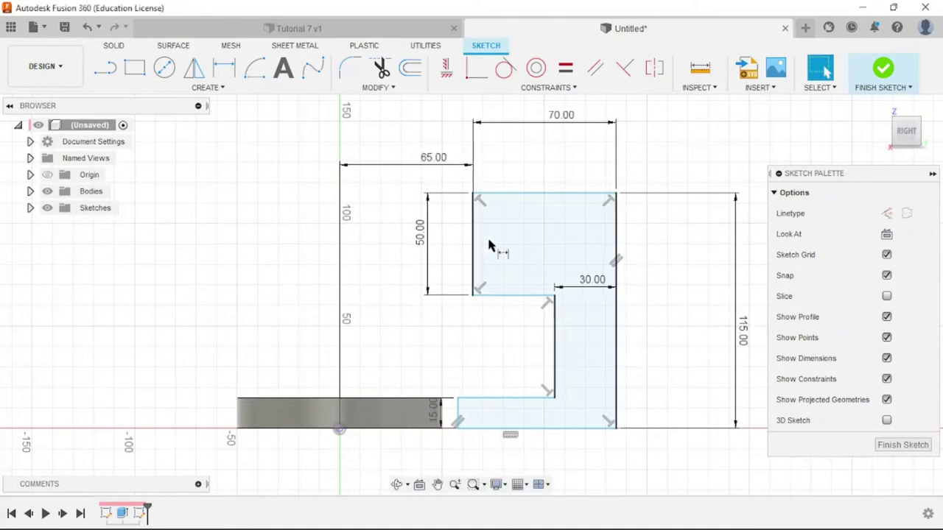
{"action": "scroll", "coordinate": [437, 412], "scroll_direction": "down", "scroll_amount": 1}
Extend the 15 mm bottom foot left onto the ring's outer face, orbit to confirm contact, and return Home.
{"action": "scroll", "coordinate": [436, 412], "scroll_direction": "up", "scroll_amount": 3}
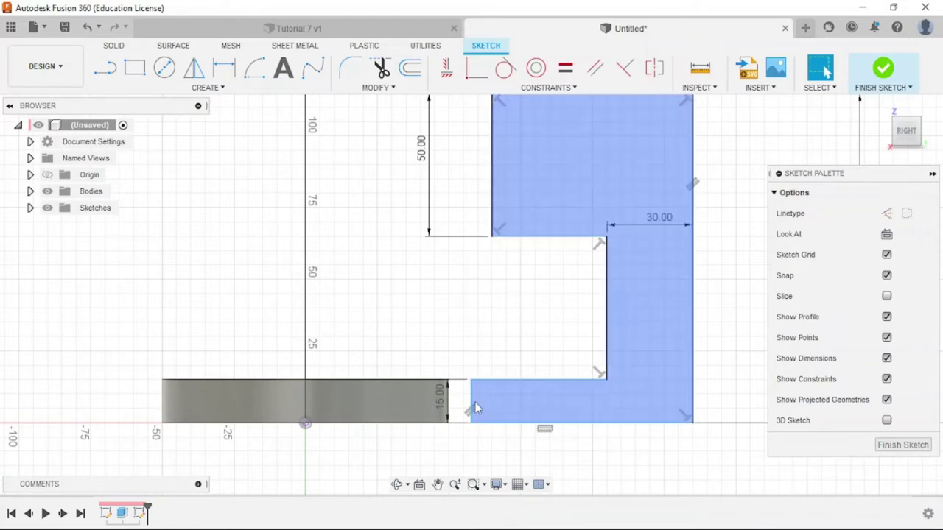
{"action": "left_click_drag", "start_coordinate": [472, 401], "coordinate": [451, 402]}
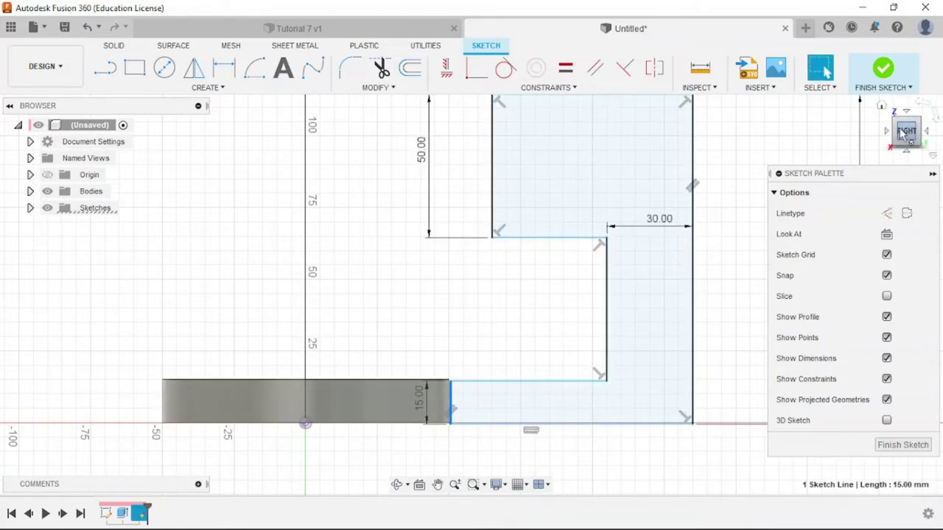
{"action": "left_click_drag", "start_coordinate": [907, 133], "coordinate": [935, 158]}
{"action": "scroll", "coordinate": [398, 284], "scroll_direction": "up", "scroll_amount": 3}
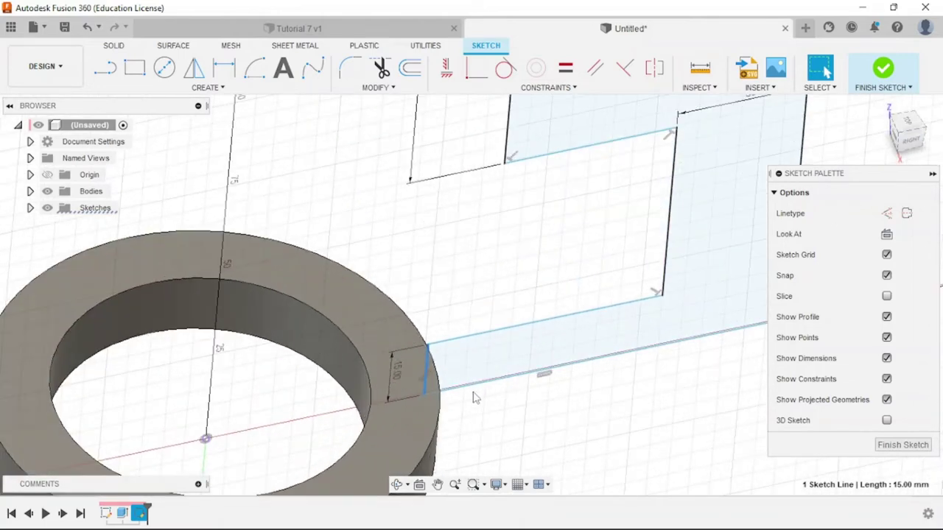
{"action": "scroll", "coordinate": [397, 284], "scroll_direction": "up", "scroll_amount": 3}
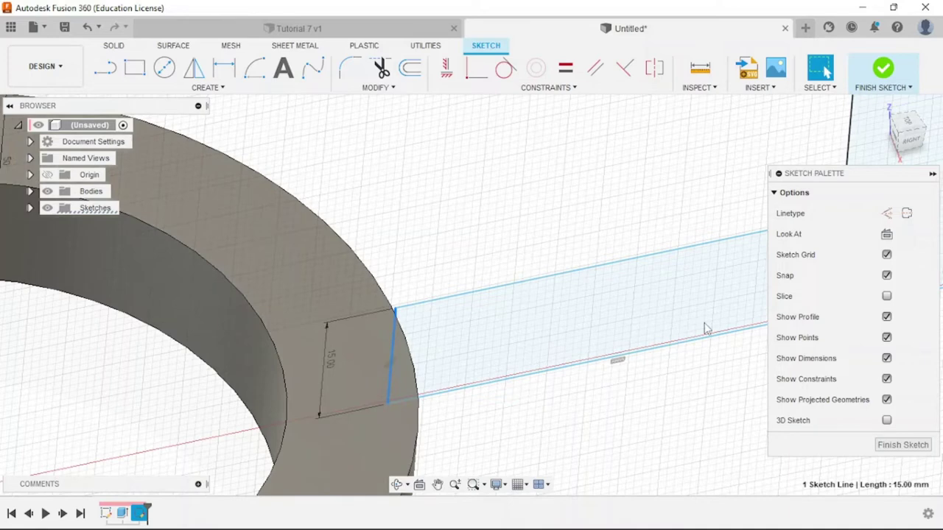
{"action": "left_click", "coordinate": [884, 109]}
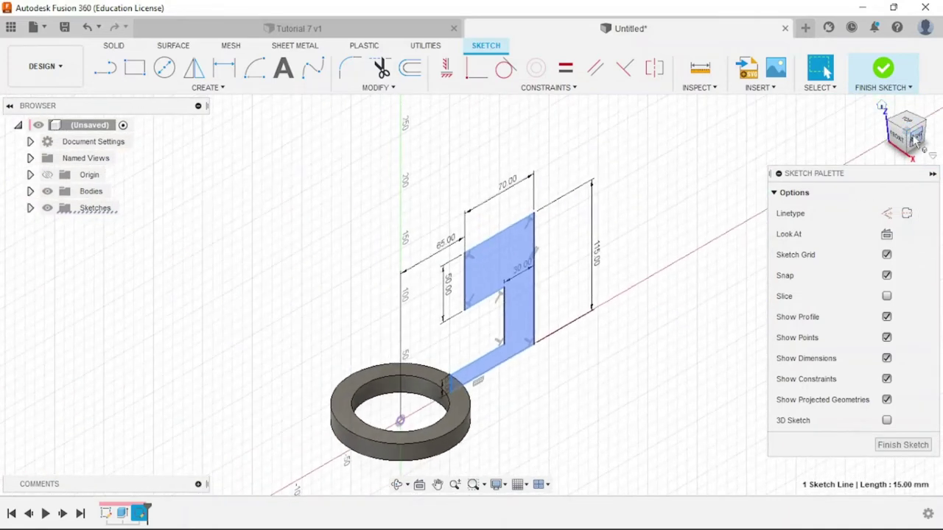
Return to the flat side view and undo an accidental move of the short vertical line.
{"action": "left_click", "coordinate": [478, 484]}
{"action": "scroll", "coordinate": [438, 412], "scroll_direction": "up", "scroll_amount": 3}
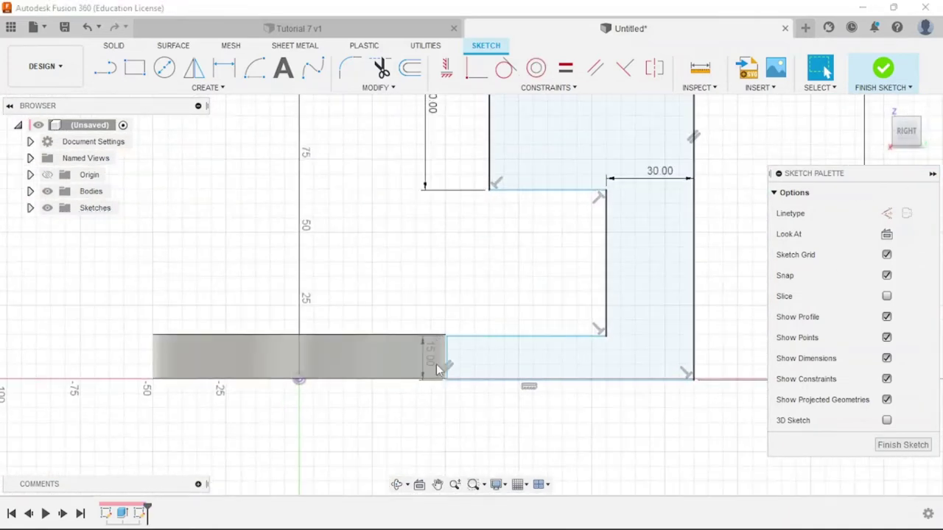
{"action": "scroll", "coordinate": [442, 362], "scroll_direction": "up", "scroll_amount": 3}
{"action": "left_click_drag", "start_coordinate": [453, 357], "coordinate": [401, 339]}
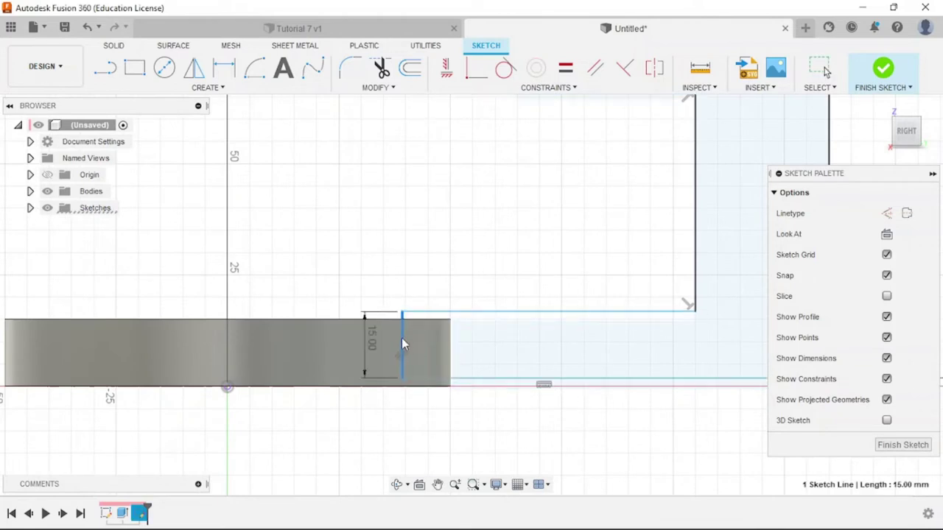
{"action": "left_click", "coordinate": [515, 351]}
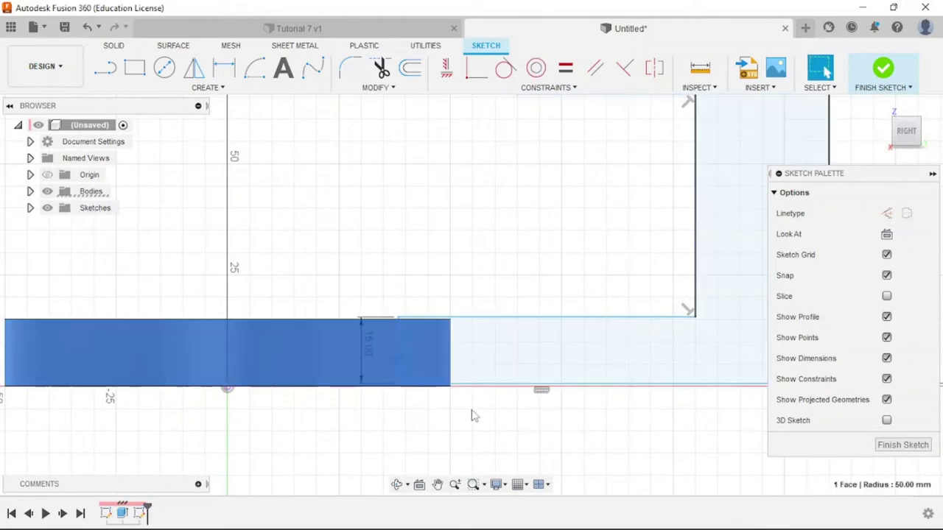
{"action": "left_click", "coordinate": [475, 415]}
{"action": "scroll", "coordinate": [483, 414], "scroll_direction": "up", "scroll_amount": 2}
{"action": "scroll", "coordinate": [486, 414], "scroll_direction": "down", "scroll_amount": 2}
{"action": "key", "text": "ctrl+z"}
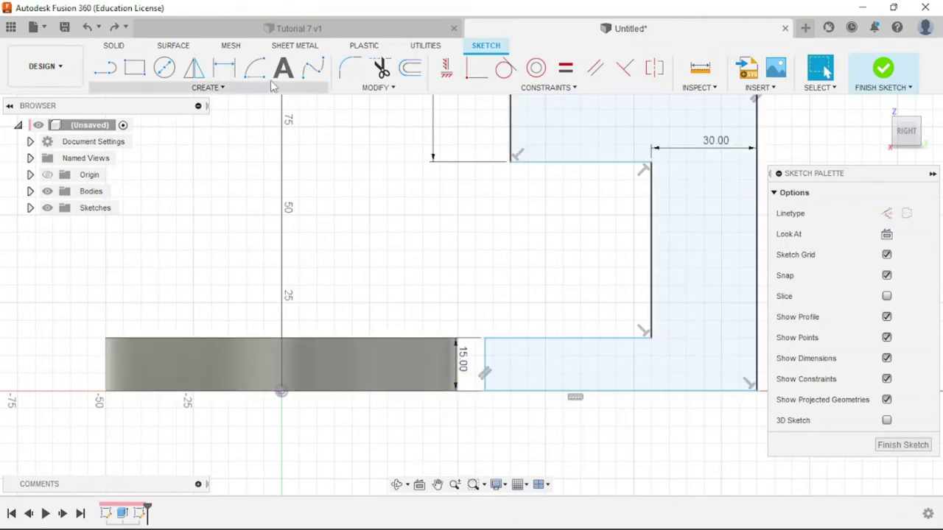
Add a 45 mm horizontal dimension from the origin to the vertical step line.
{"action": "left_click", "coordinate": [223, 67]}
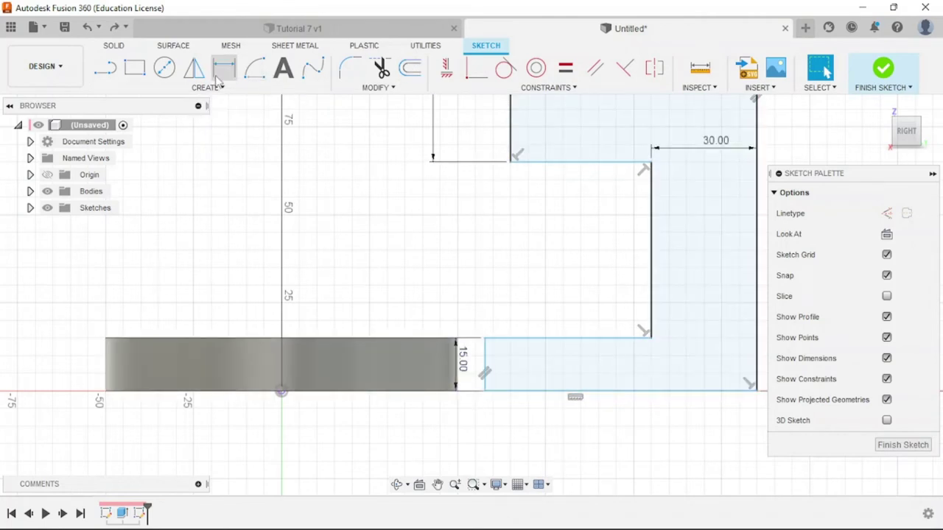
{"action": "left_click", "coordinate": [484, 369]}
{"action": "left_click", "coordinate": [341, 354]}
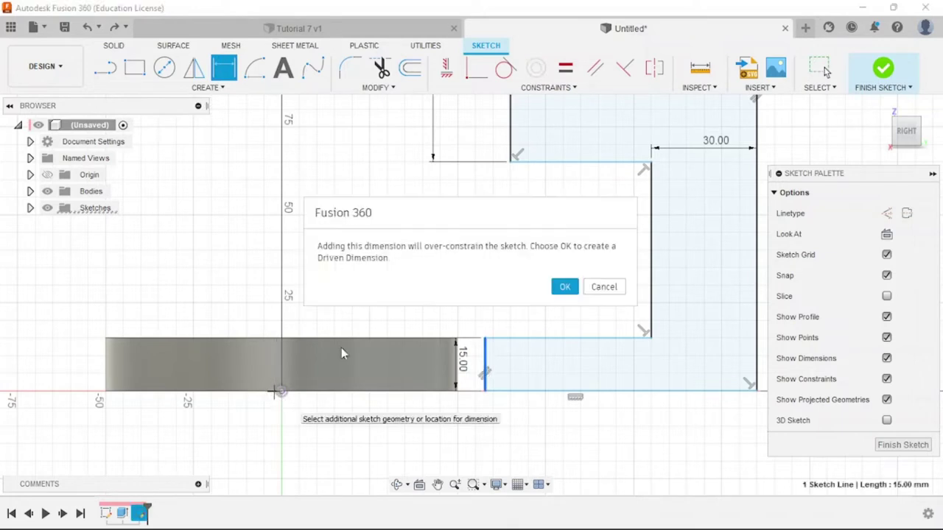
{"action": "left_click", "coordinate": [607, 292]}
{"action": "left_click", "coordinate": [282, 391]}
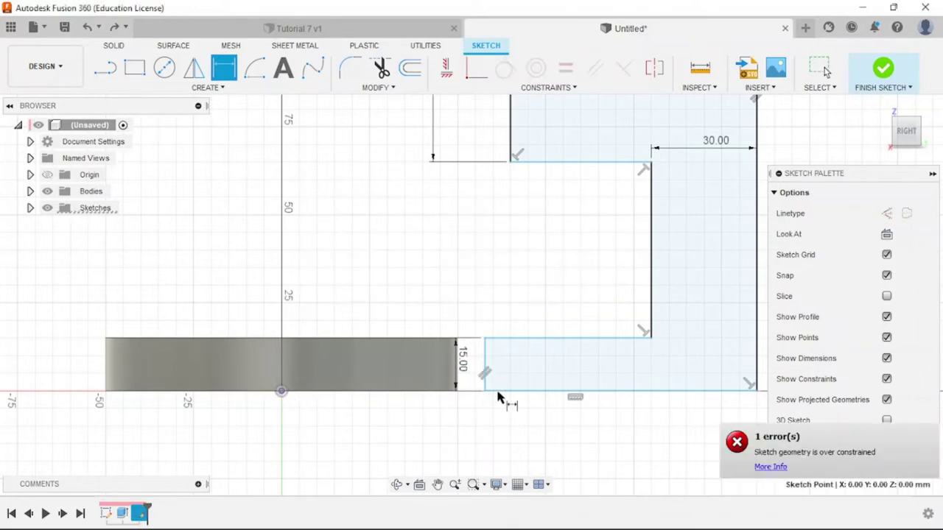
{"action": "left_click", "coordinate": [486, 383]}
{"action": "left_click", "coordinate": [417, 292]}
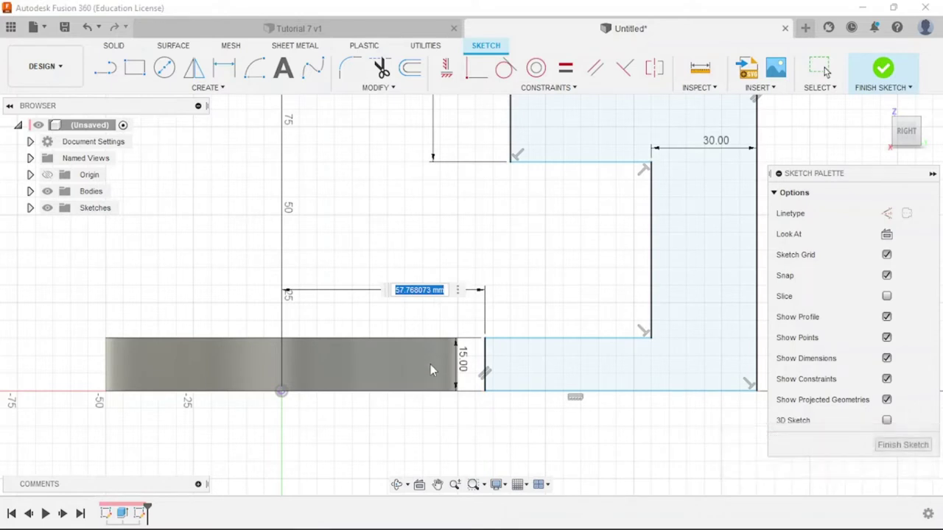
{"action": "type", "text": "45"}
{"action": "key", "text": "Return"}
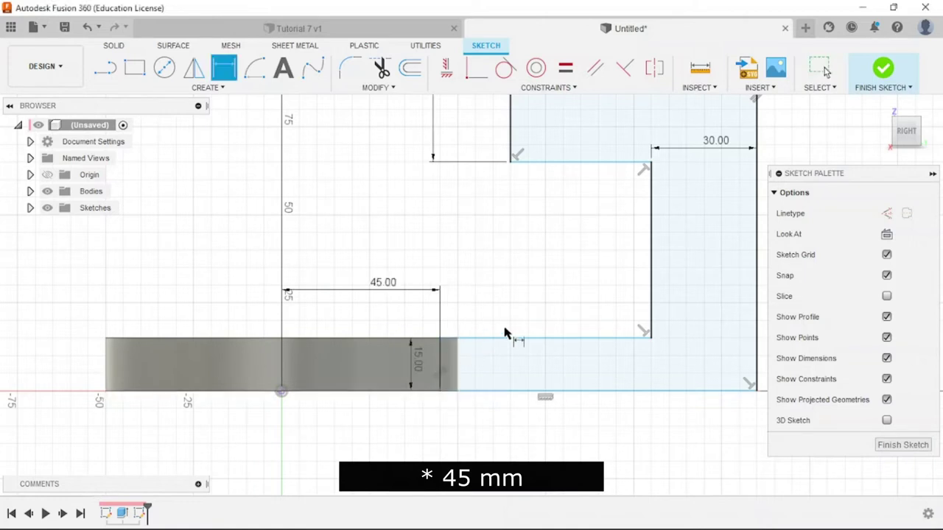
{"action": "scroll", "coordinate": [520, 316], "scroll_direction": "down", "scroll_amount": 1}
{"action": "scroll", "coordinate": [519, 317], "scroll_direction": "down", "scroll_amount": 2}
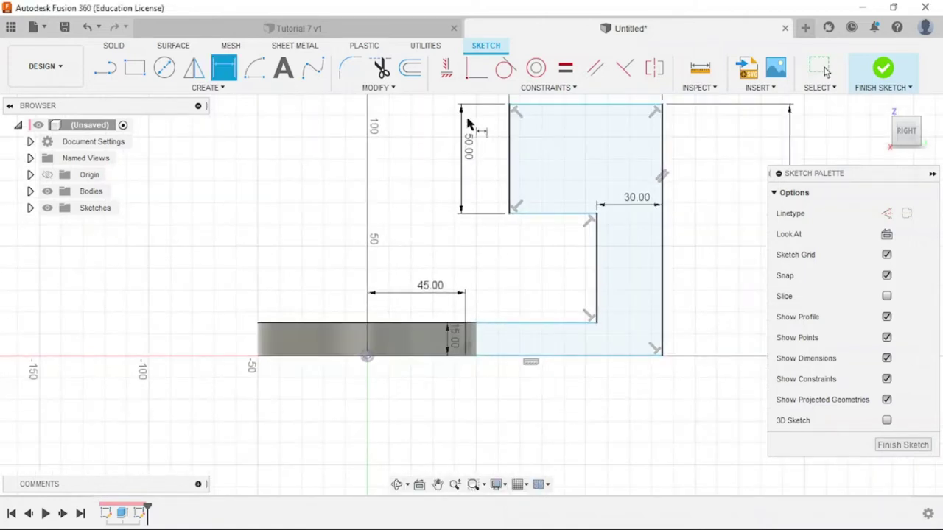
Constrain the bottom-right corner level with the origin and finish the sketch.
{"action": "left_click", "coordinate": [446, 71]}
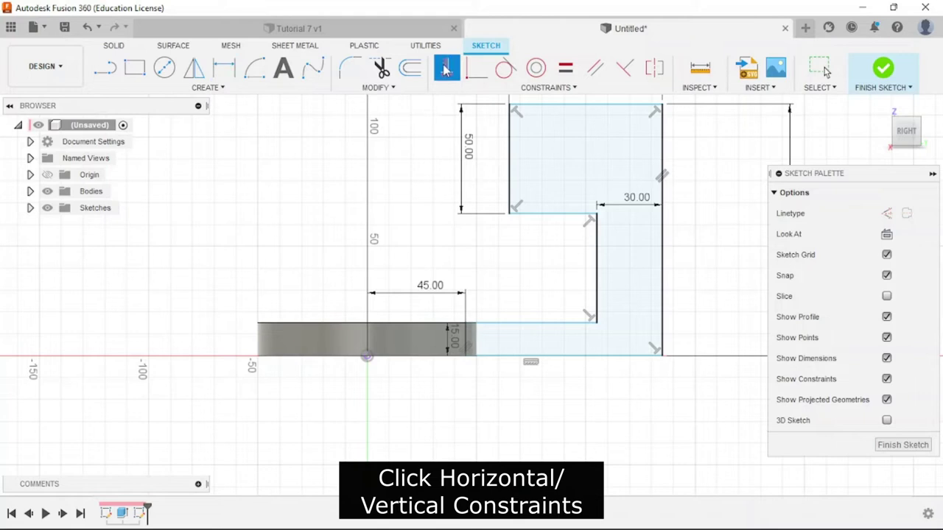
{"action": "left_click", "coordinate": [661, 357]}
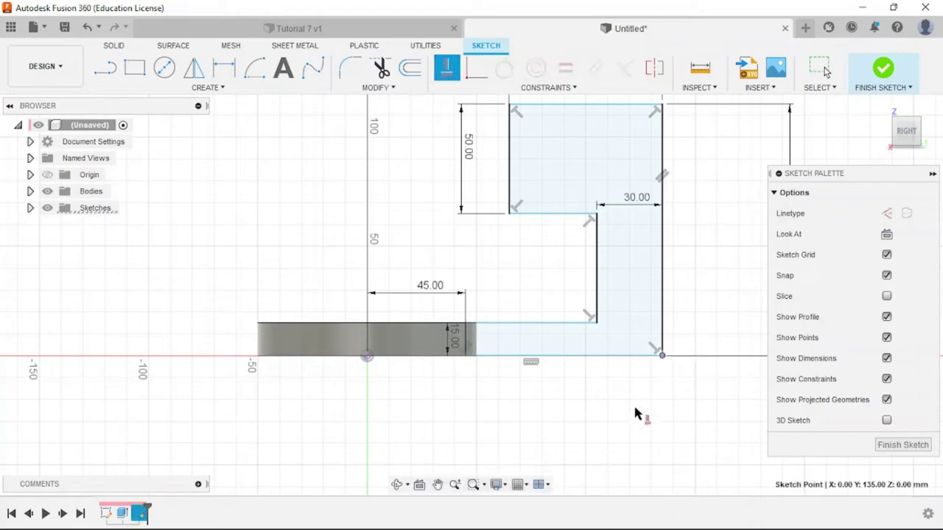
{"action": "left_click", "coordinate": [368, 361]}
{"action": "scroll", "coordinate": [453, 393], "scroll_direction": "down", "scroll_amount": 2}
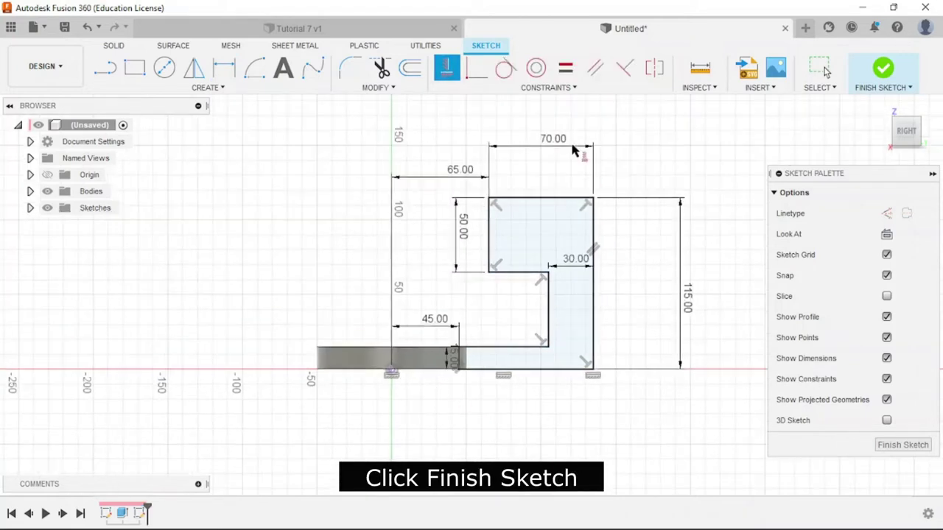
{"action": "left_click", "coordinate": [883, 69]}
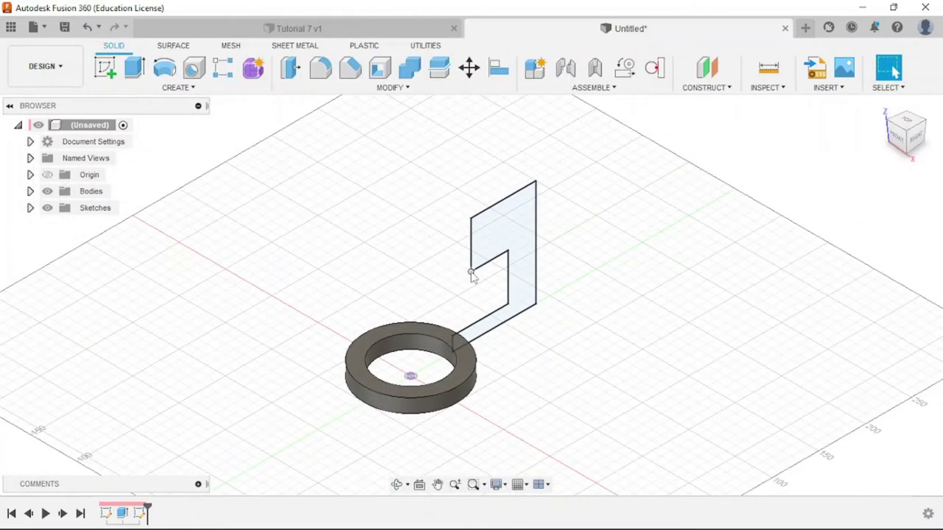
Extrude the profile 30 mm, Symmetric with Total measurement, using a Join operation onto the ring.
{"action": "left_click", "coordinate": [138, 70]}
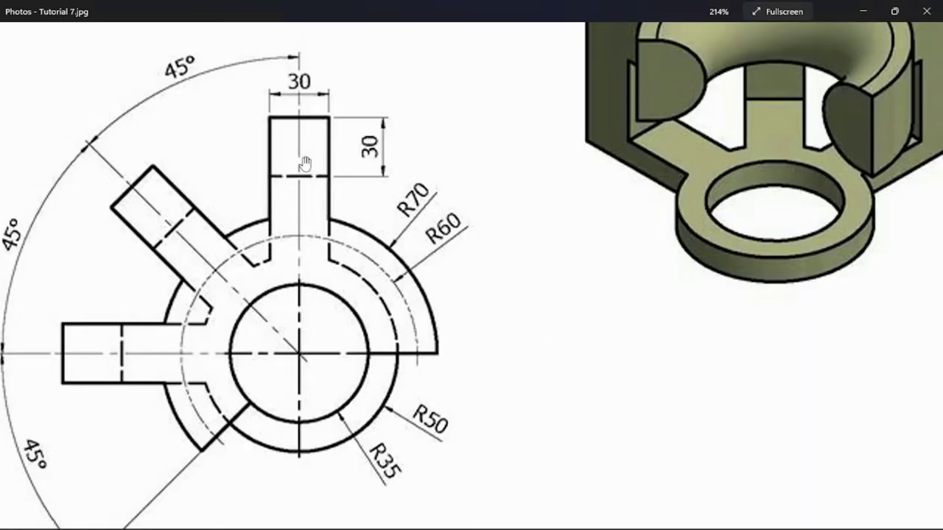
{"action": "scroll", "coordinate": [330, 88], "scroll_direction": "down", "scroll_amount": 5}
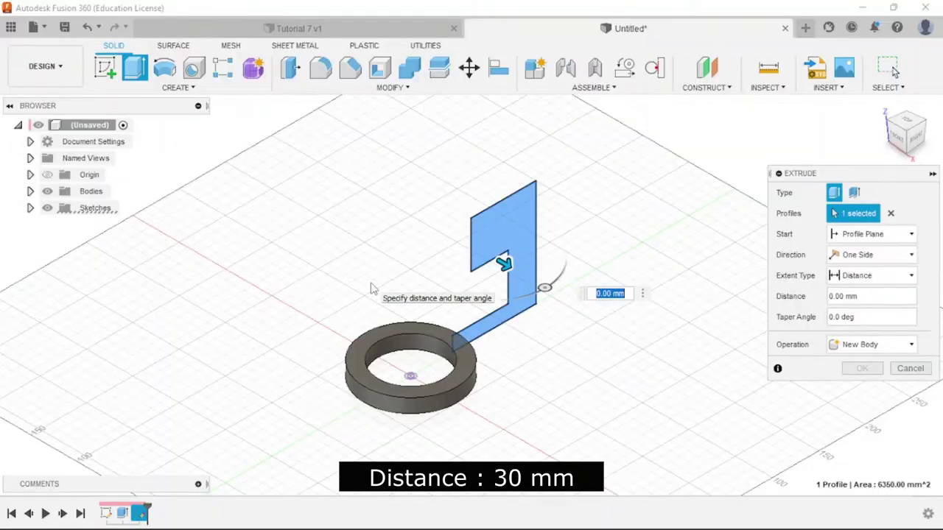
{"action": "type", "text": "30"}
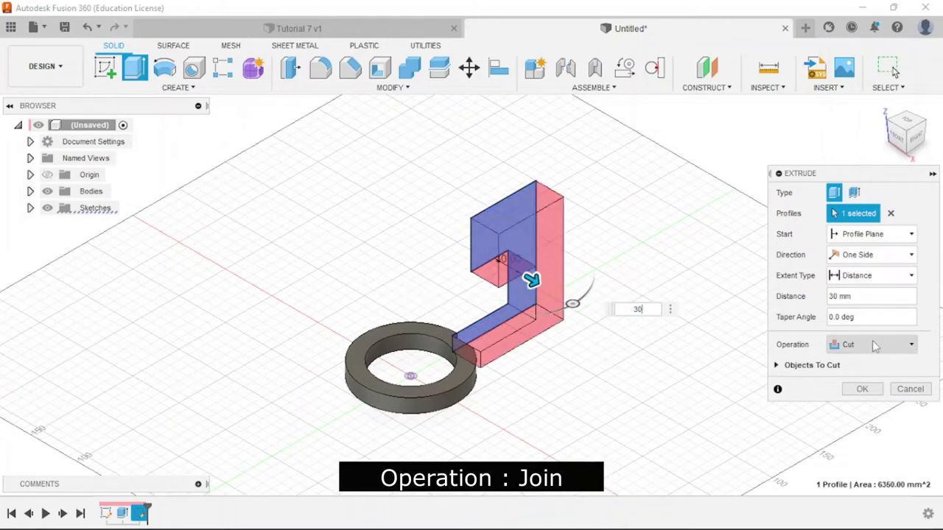
{"action": "left_click", "coordinate": [872, 346]}
{"action": "left_click", "coordinate": [847, 362]}
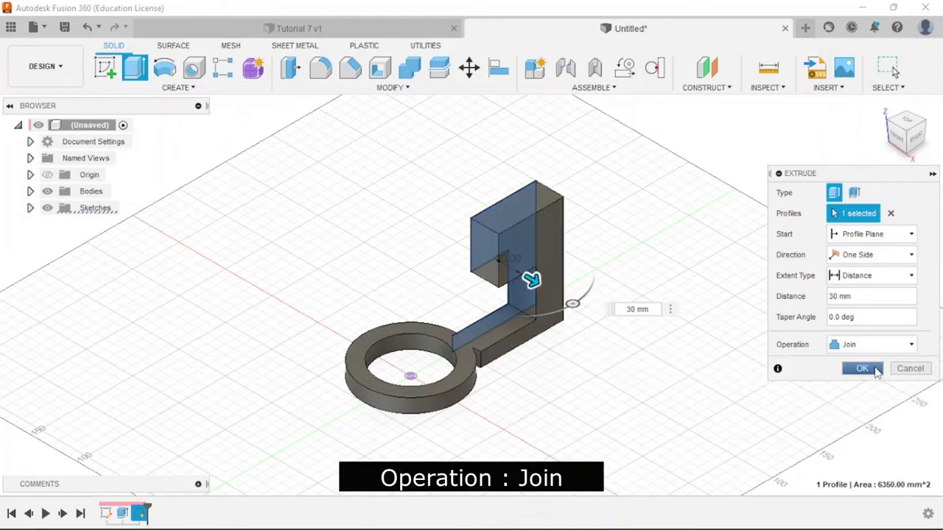
{"action": "left_click", "coordinate": [871, 257]}
{"action": "left_click", "coordinate": [862, 305]}
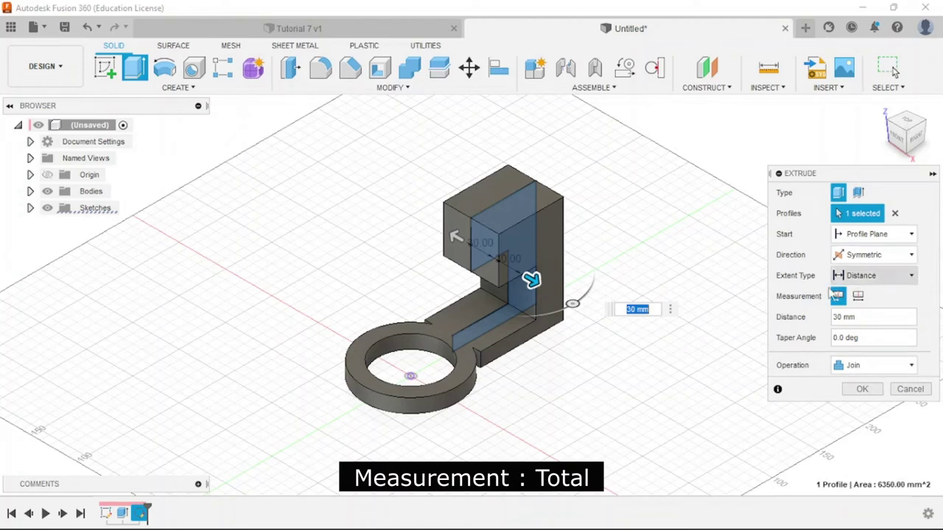
{"action": "left_click", "coordinate": [858, 295]}
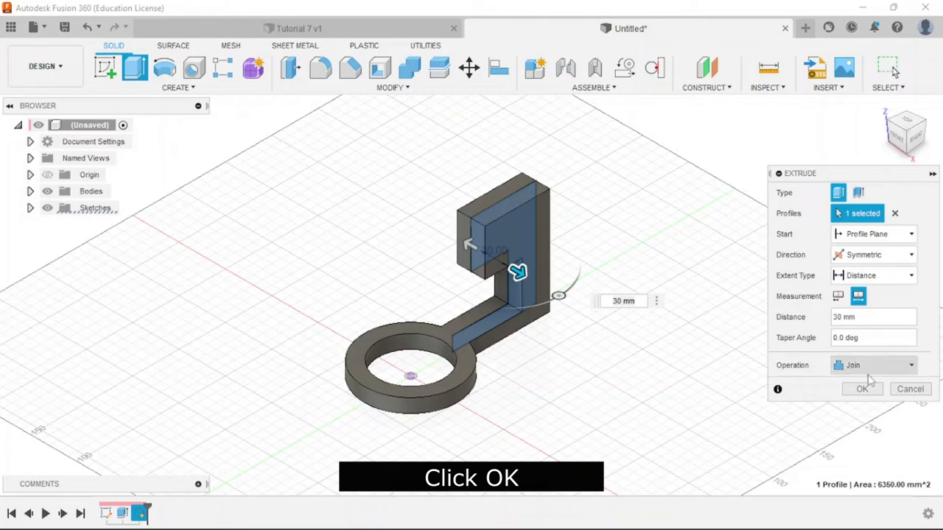
{"action": "left_click", "coordinate": [861, 388]}
{"action": "scroll", "coordinate": [439, 335], "scroll_direction": "up", "scroll_amount": 5}
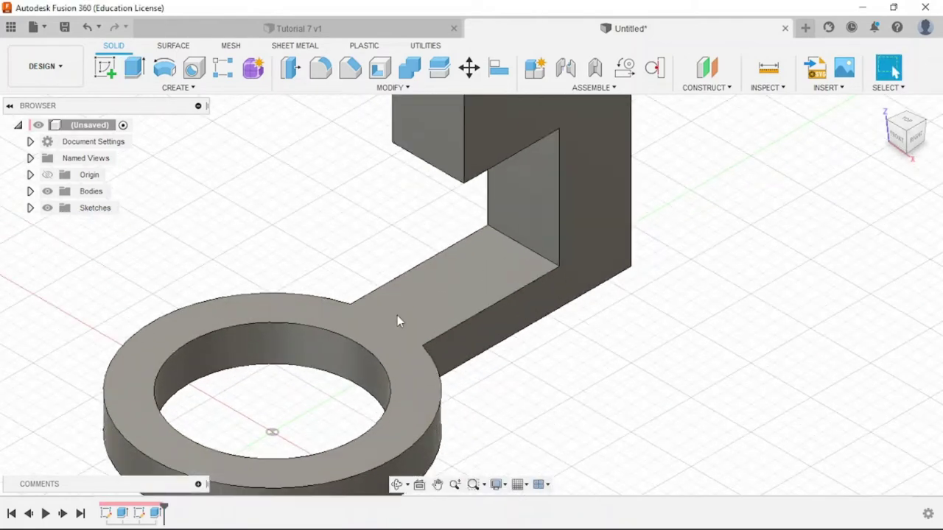
{"action": "scroll", "coordinate": [413, 339], "scroll_direction": "down", "scroll_amount": 1}
{"action": "scroll", "coordinate": [434, 368], "scroll_direction": "down", "scroll_amount": 3}
{"action": "scroll", "coordinate": [552, 324], "scroll_direction": "down", "scroll_amount": 2}
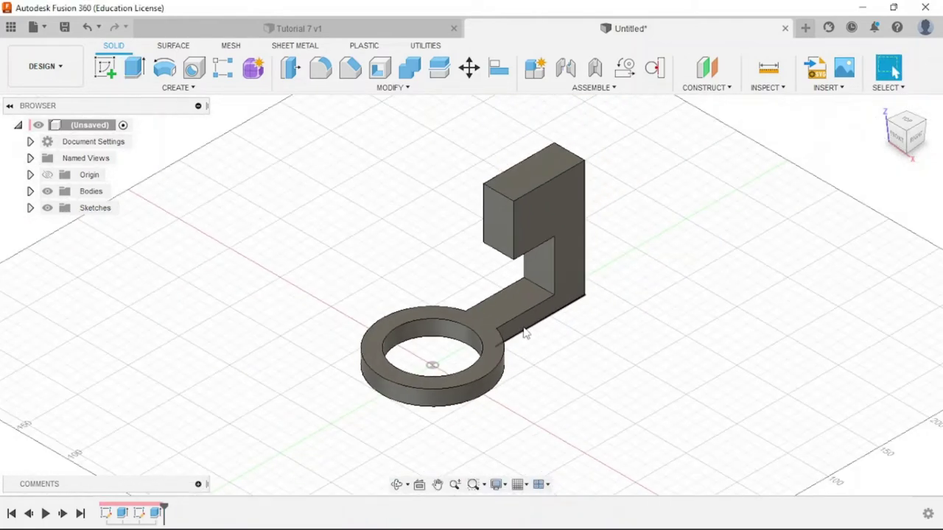
{"action": "key", "text": "alt+Tab"}
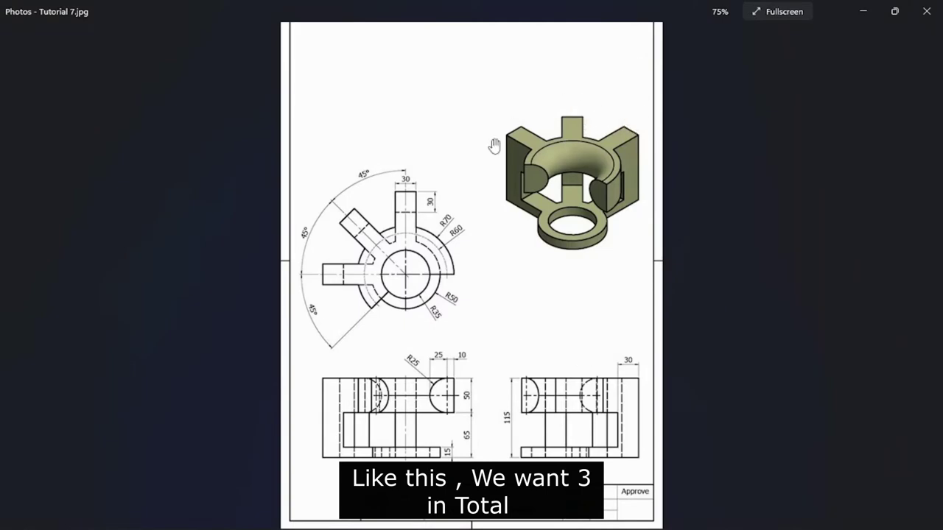
Zoom into the Tutorial 7 top view to check the 45° arm spacing, then return to Fusion 360.
{"action": "scroll", "coordinate": [483, 167], "scroll_direction": "up", "scroll_amount": 1}
{"action": "scroll", "coordinate": [483, 168], "scroll_direction": "up", "scroll_amount": 2}
{"action": "scroll", "coordinate": [358, 88], "scroll_direction": "up", "scroll_amount": 1}
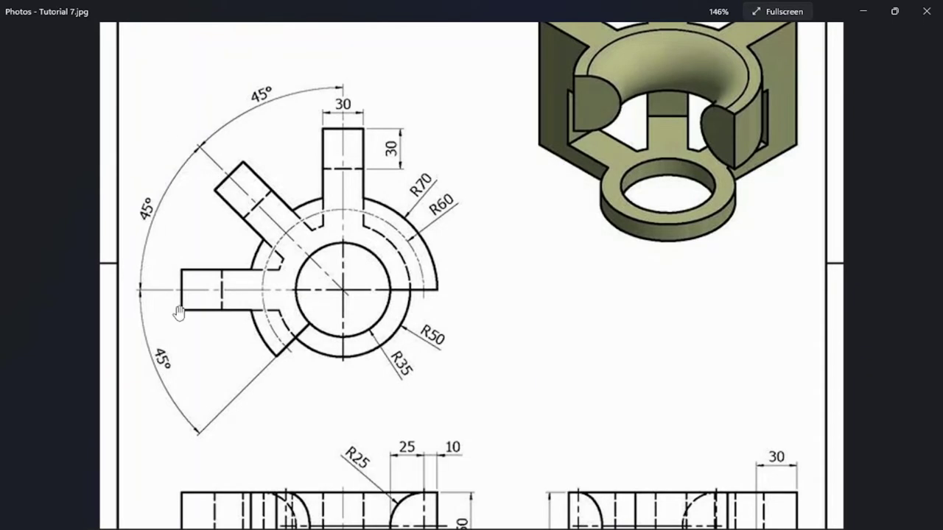
{"action": "key", "text": "alt+Tab"}
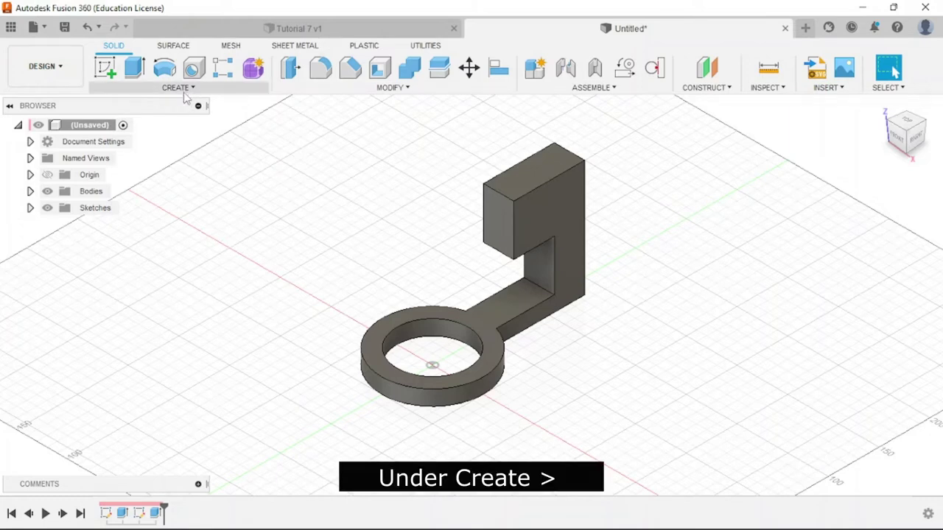
{"action": "left_click", "coordinate": [187, 91]}
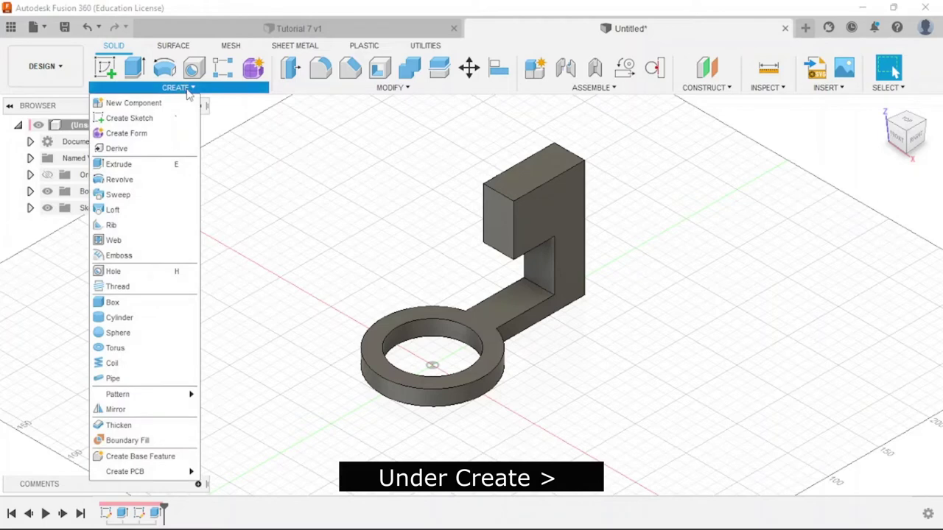
{"action": "mouse_move", "coordinate": [140, 394]}
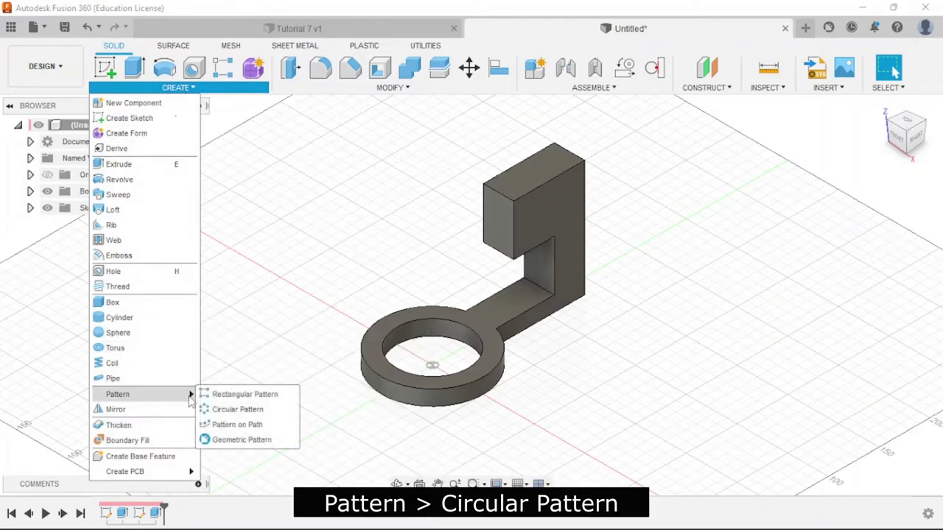
Start a Circular Pattern of type Features with the arm's Extrude2 selected as the object.
{"action": "left_click", "coordinate": [237, 410]}
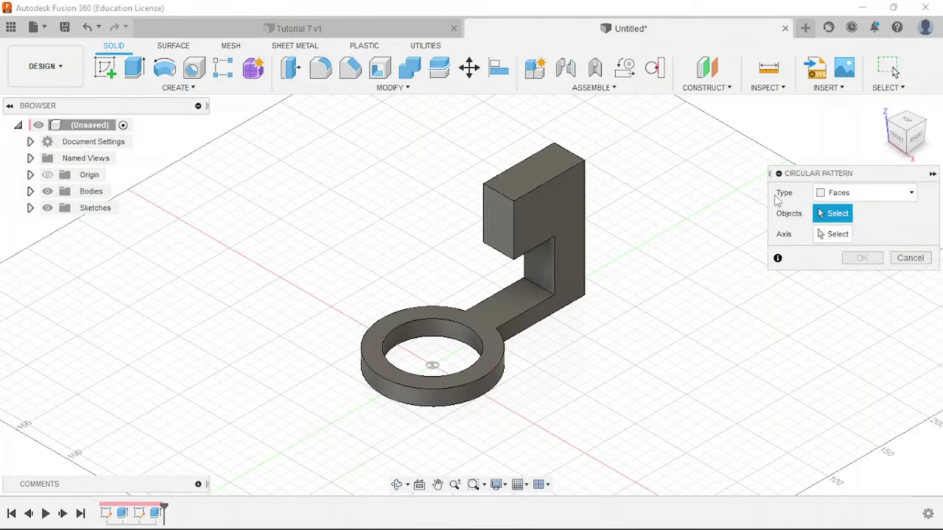
{"action": "left_click", "coordinate": [889, 193]}
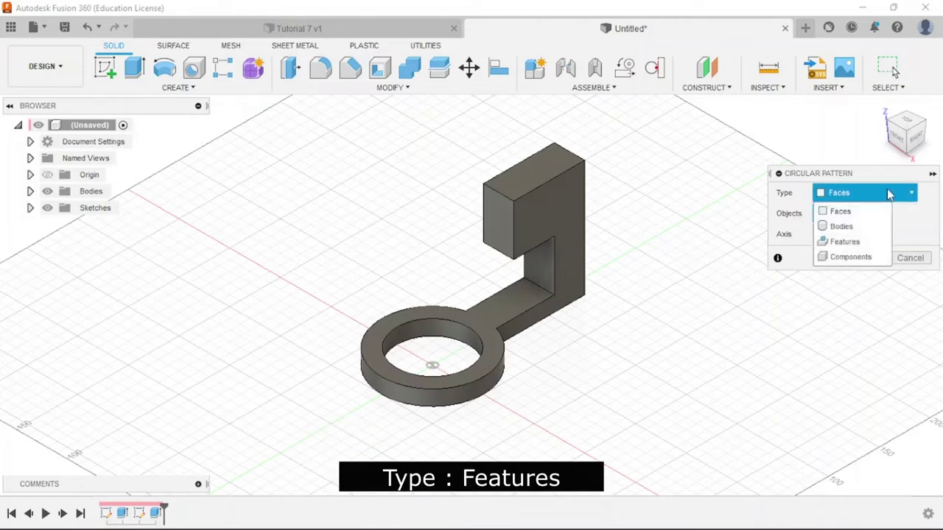
{"action": "left_click", "coordinate": [852, 242]}
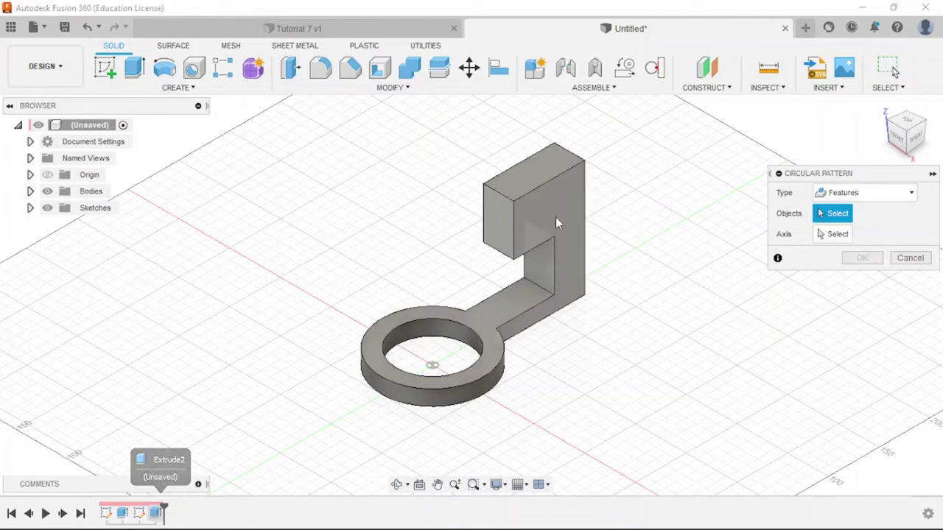
{"action": "left_click", "coordinate": [553, 196]}
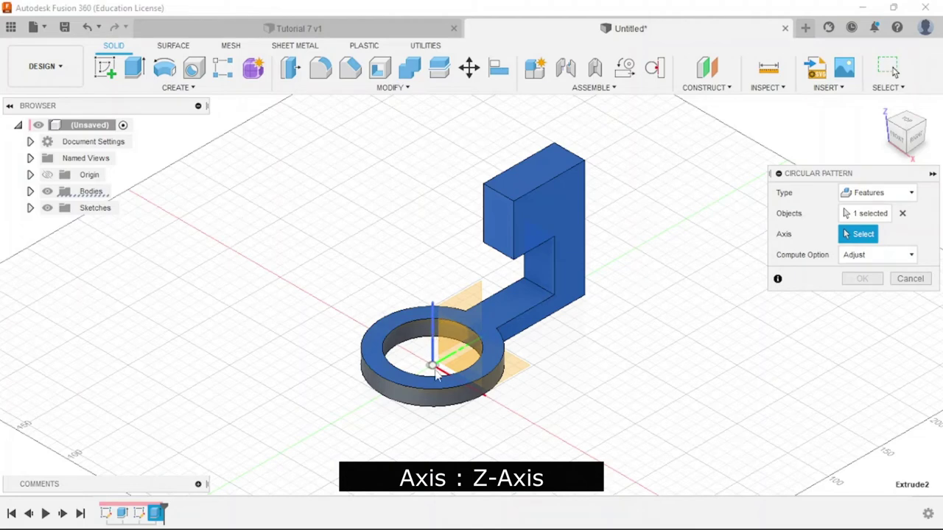
Use the Z axis as the pattern axis and set the quantity to 3, checking the reference drawing.
{"action": "left_click", "coordinate": [435, 367]}
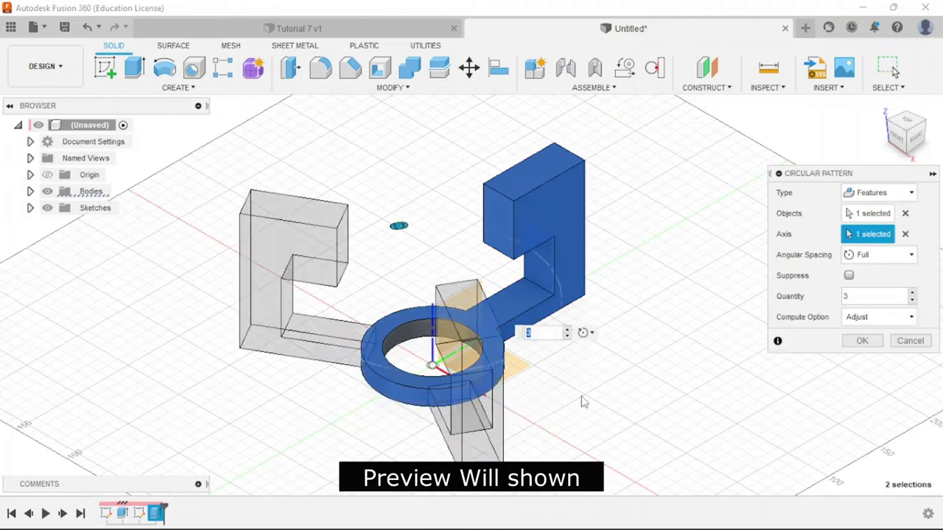
{"action": "scroll", "coordinate": [582, 402], "scroll_direction": "down", "scroll_amount": 2}
{"action": "mouse_move", "coordinate": [445, 267]}
{"action": "left_mouse_down"}
{"action": "mouse_move", "coordinate": [492, 291]}
{"action": "mouse_move", "coordinate": [454, 268]}
{"action": "left_mouse_up"}
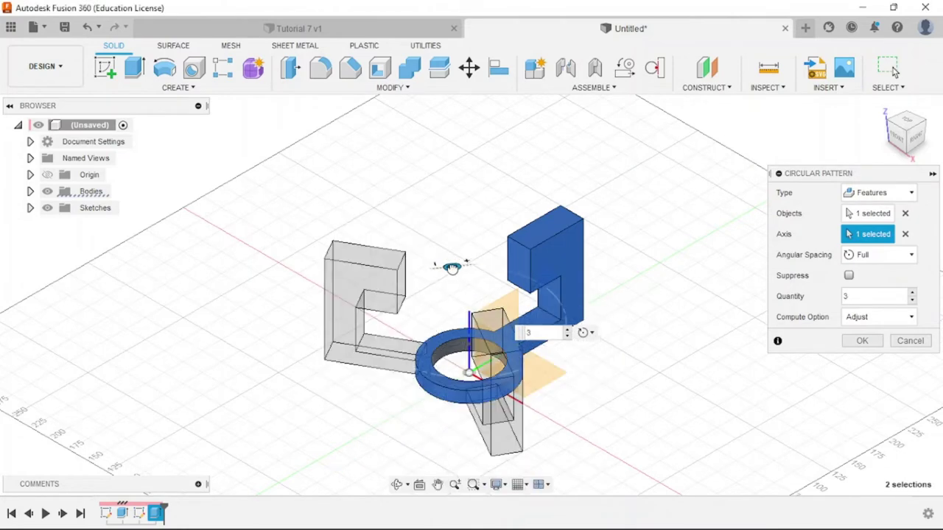
{"action": "left_click", "coordinate": [539, 333]}
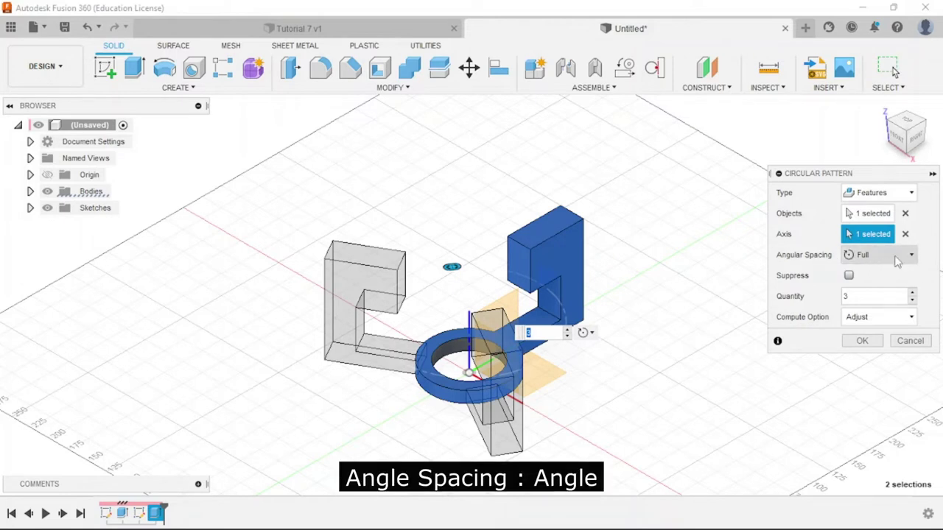
{"action": "key", "text": "alt+Tab"}
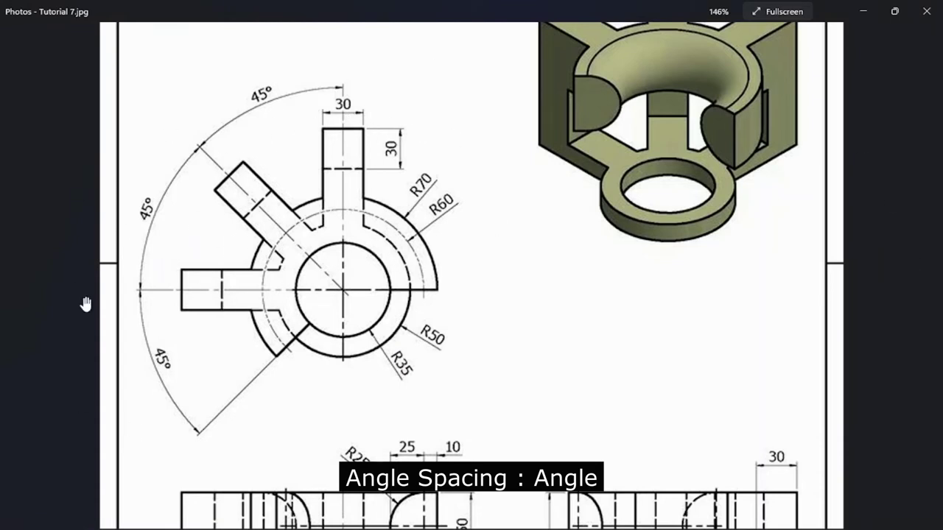
{"action": "key", "text": "alt+Tab"}
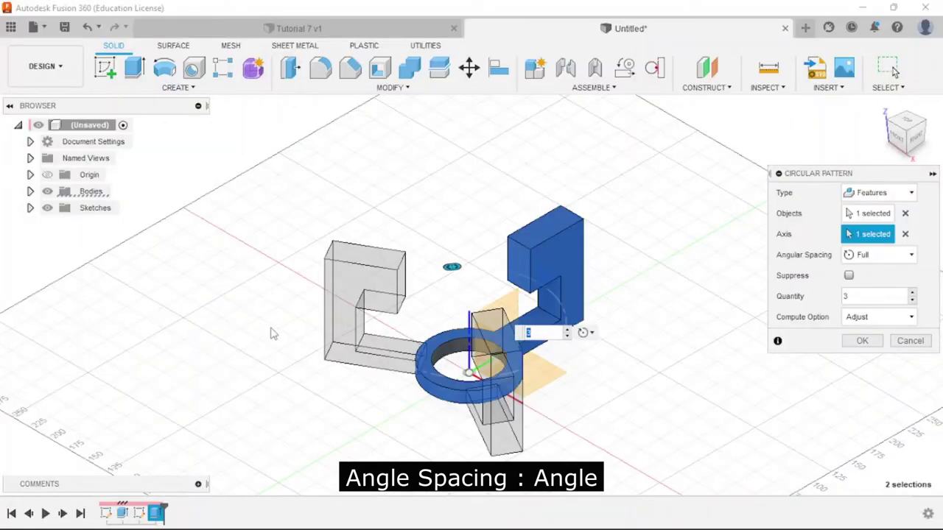
Spread the copies over a 90° total angle, check from the Top view, and apply the pattern.
{"action": "left_click", "coordinate": [877, 255]}
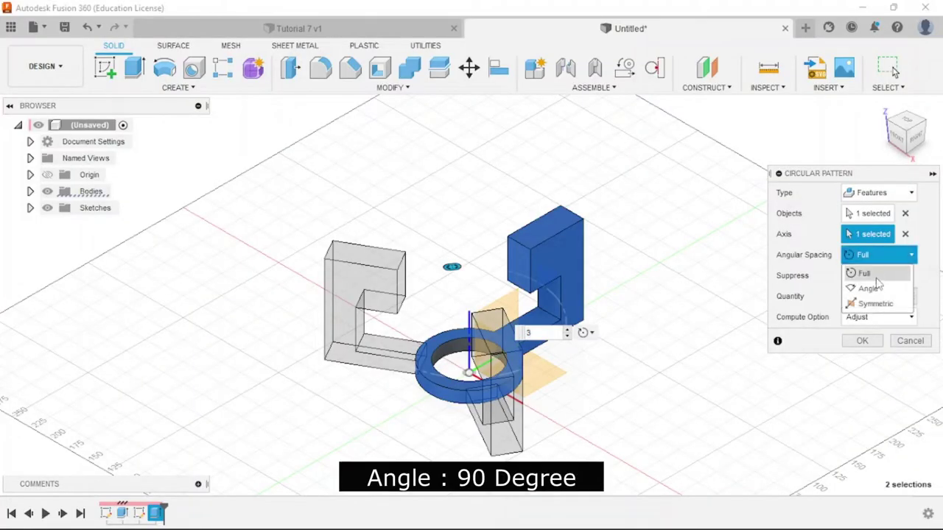
{"action": "left_click", "coordinate": [869, 288]}
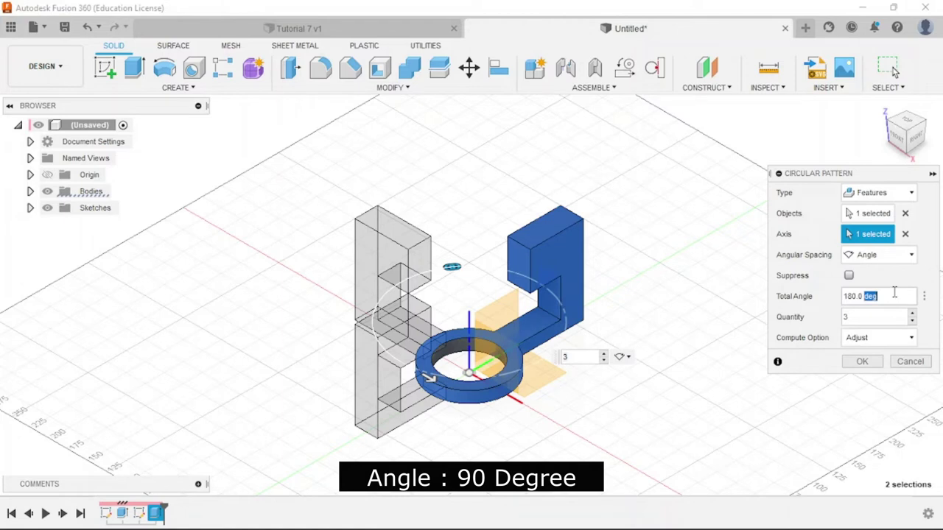
{"action": "type", "text": "90"}
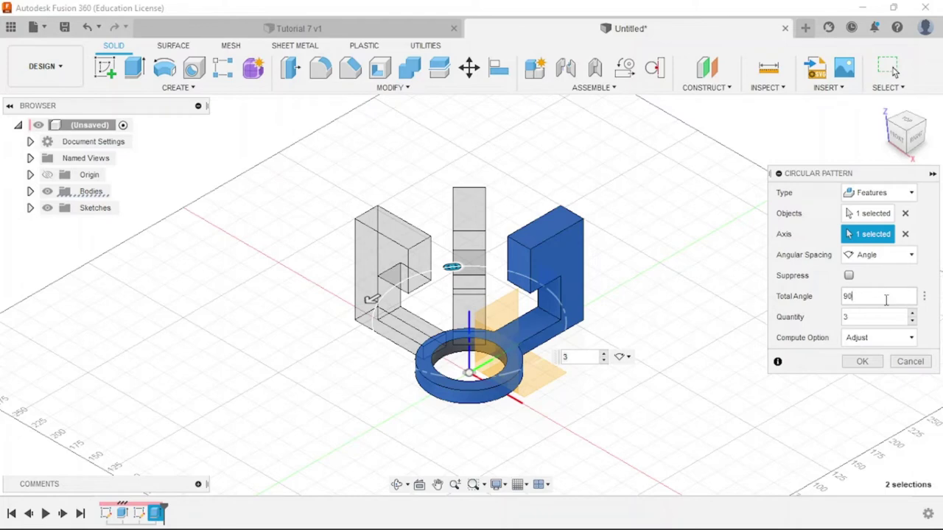
{"action": "left_click", "coordinate": [902, 118]}
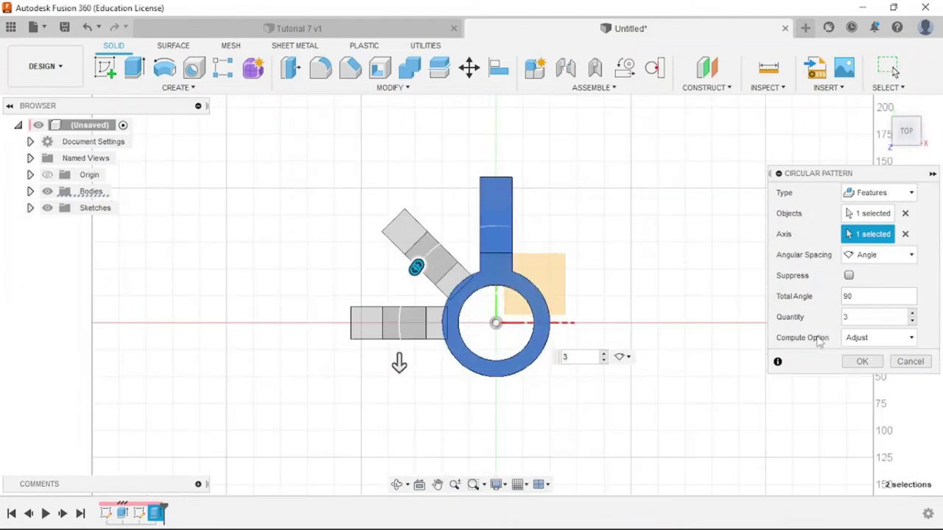
{"action": "left_click", "coordinate": [880, 110]}
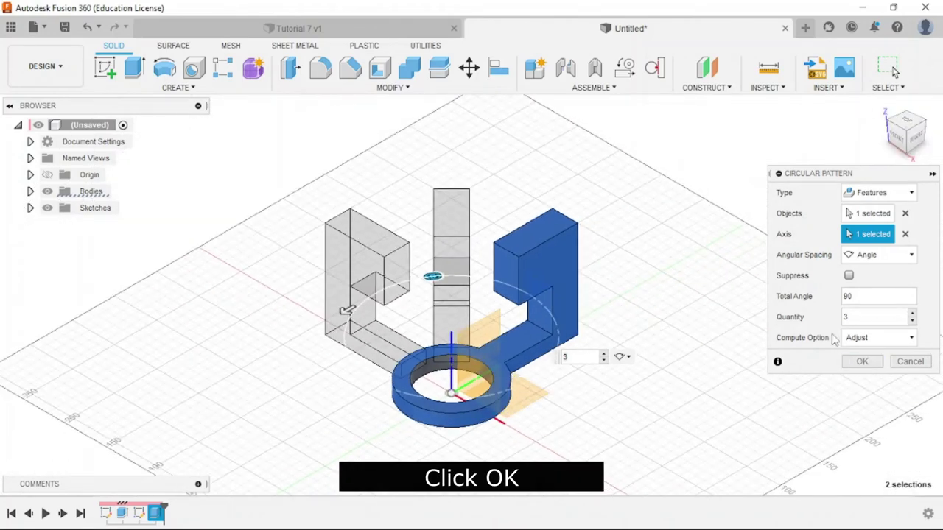
{"action": "left_click", "coordinate": [862, 360]}
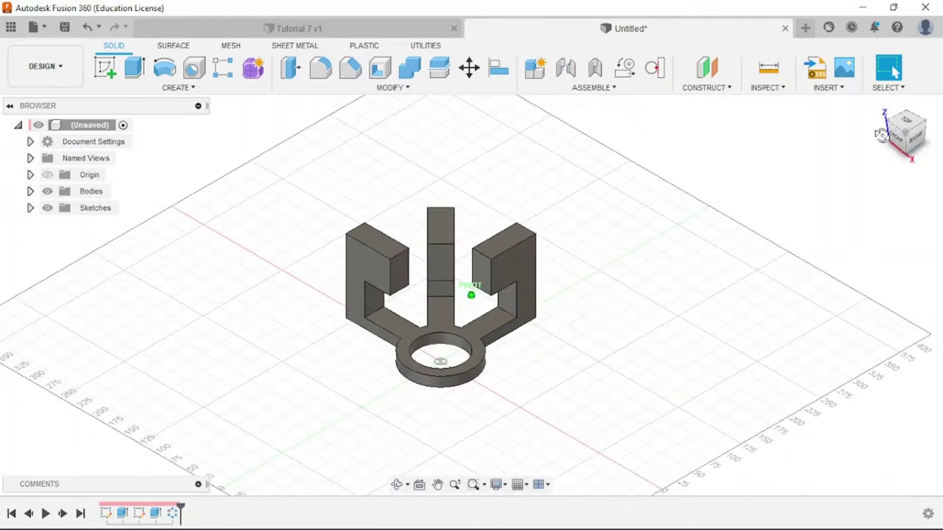
{"action": "left_click_drag", "start_coordinate": [892, 131], "coordinate": [884, 124]}
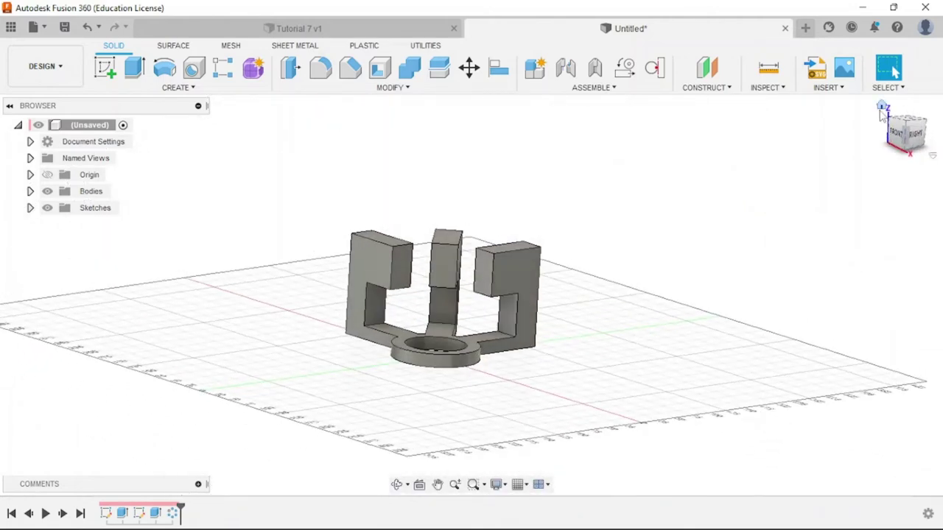
{"action": "left_click", "coordinate": [882, 108]}
{"action": "key", "text": "alt+Tab"}
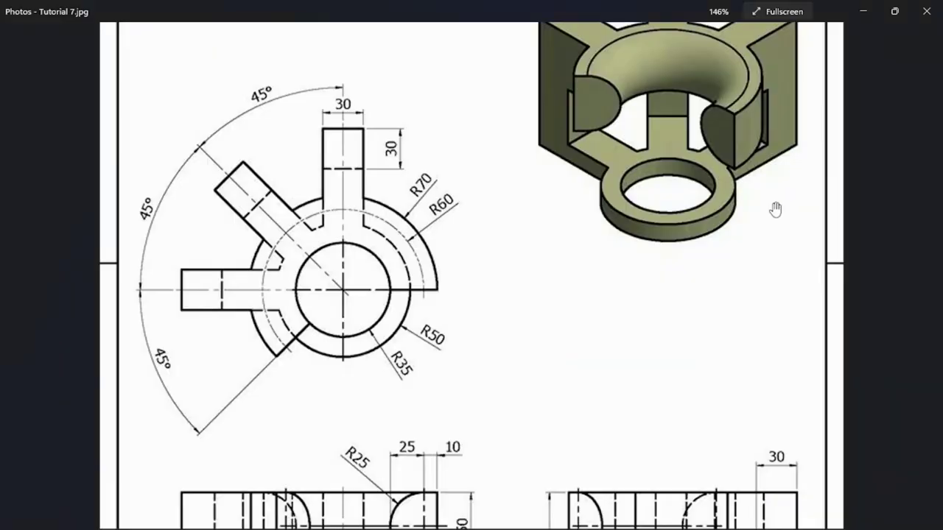
{"action": "scroll", "coordinate": [776, 209], "scroll_direction": "down", "scroll_amount": 3}
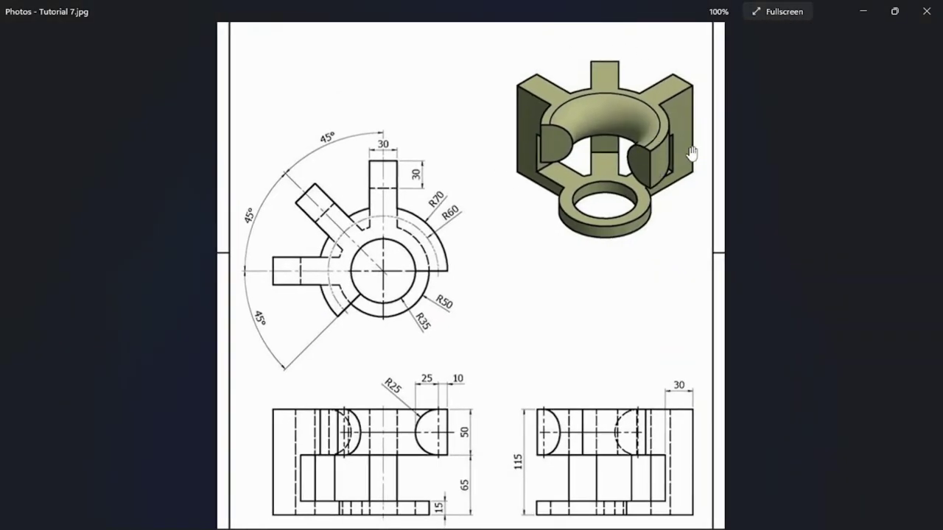
{"action": "key", "text": "alt+Tab"}
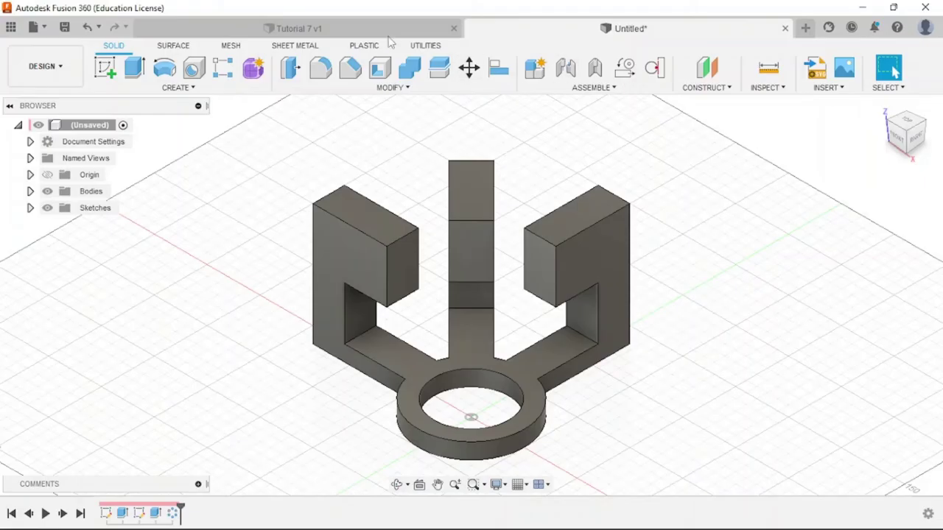
{"action": "left_click", "coordinate": [345, 35]}
{"action": "left_click_drag", "start_coordinate": [931, 130], "coordinate": [838, 151]}
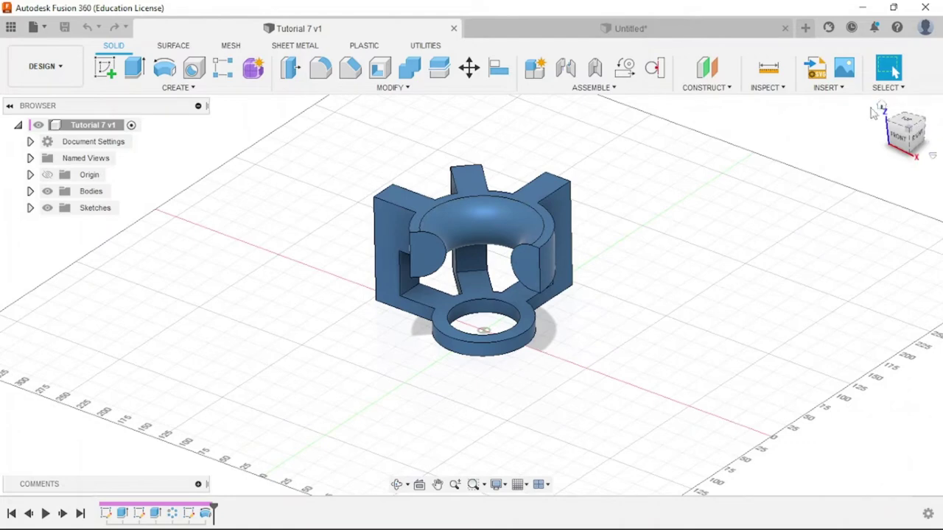
{"action": "left_click", "coordinate": [882, 106]}
{"action": "left_click", "coordinate": [611, 31]}
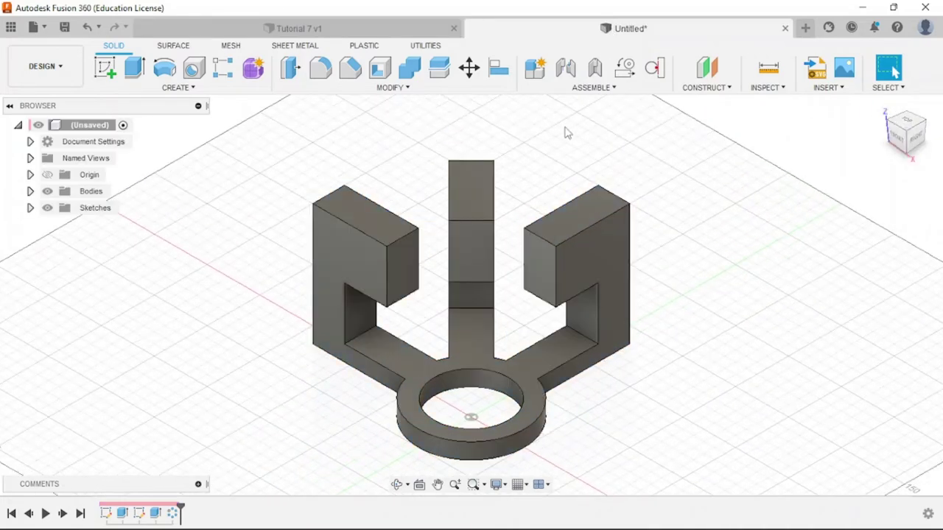
{"action": "scroll", "coordinate": [417, 257], "scroll_direction": "up", "scroll_amount": 2}
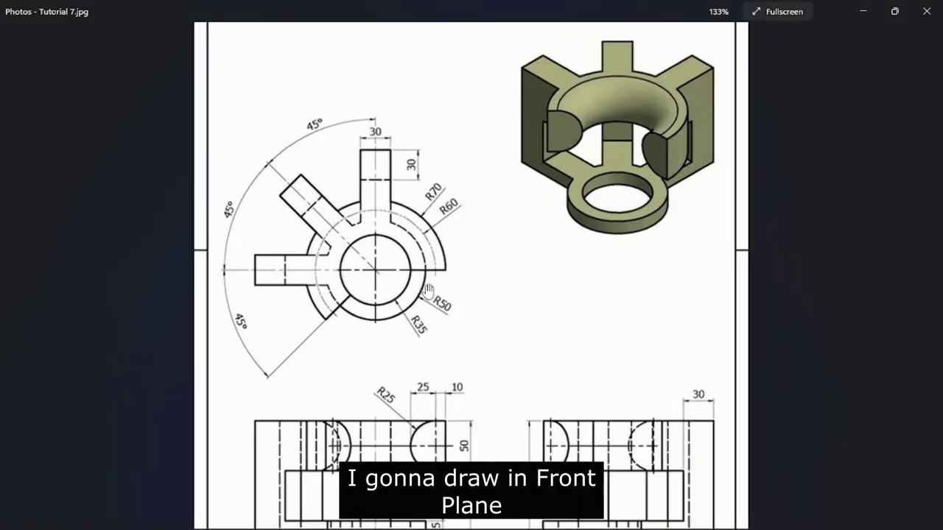
{"action": "scroll", "coordinate": [435, 280], "scroll_direction": "up", "scroll_amount": 3}
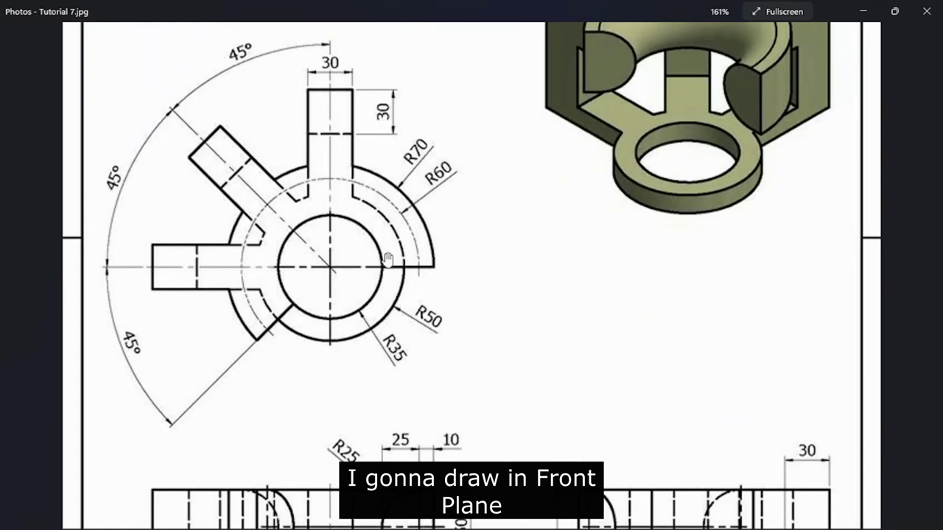
{"action": "scroll", "coordinate": [482, 305], "scroll_direction": "down", "scroll_amount": 3}
{"action": "scroll", "coordinate": [482, 305], "scroll_direction": "down", "scroll_amount": 1}
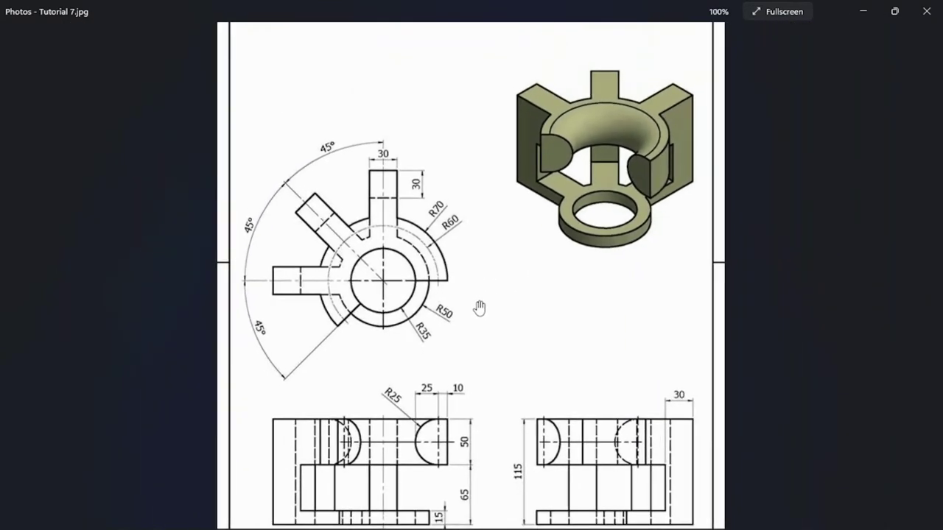
{"action": "scroll", "coordinate": [505, 461], "scroll_direction": "up", "scroll_amount": 2}
{"action": "scroll", "coordinate": [459, 404], "scroll_direction": "up", "scroll_amount": 3}
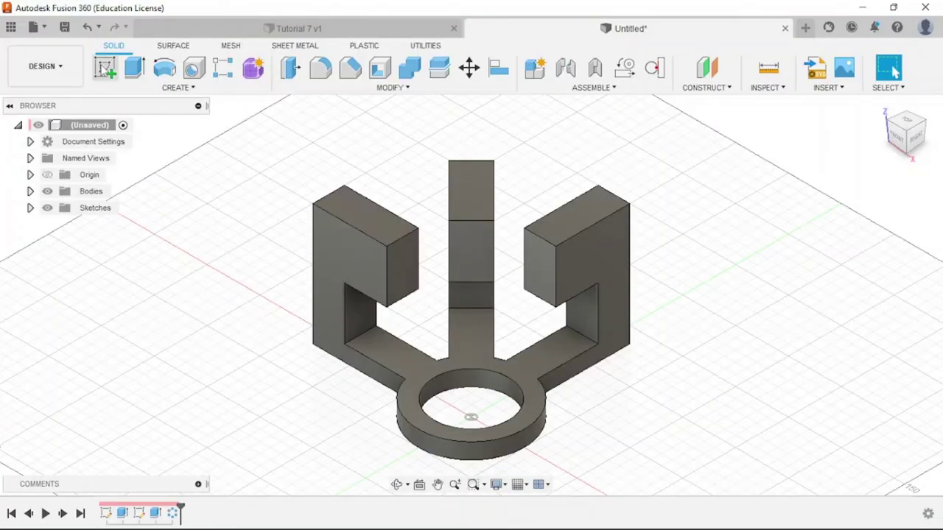
{"action": "left_click", "coordinate": [107, 66]}
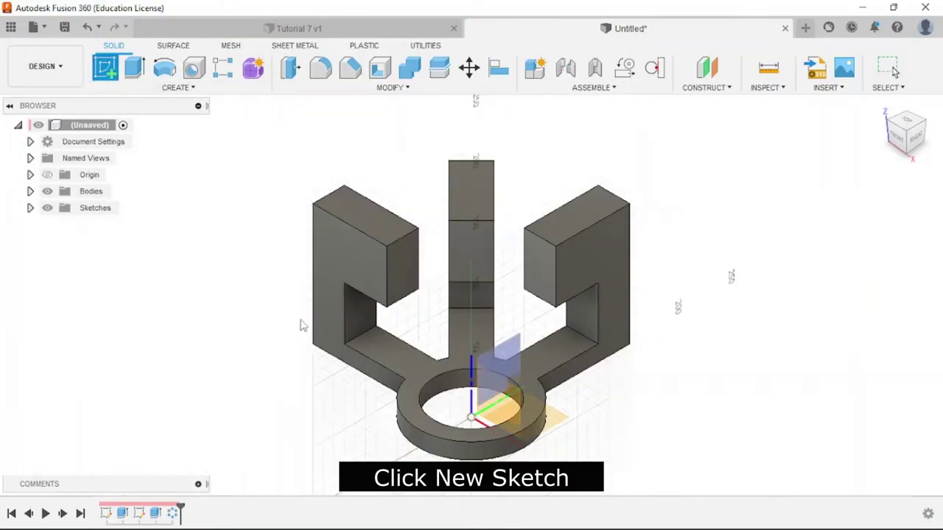
Place the sketch on the Front plane, zoom in, and compare with the reference drawing's front views.
{"action": "left_click", "coordinate": [487, 396]}
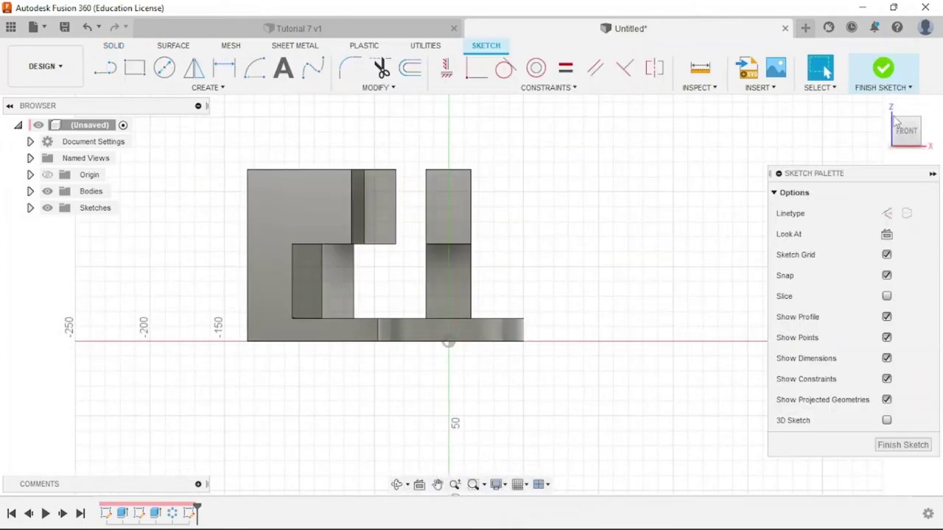
{"action": "scroll", "coordinate": [532, 300], "scroll_direction": "up", "scroll_amount": 3}
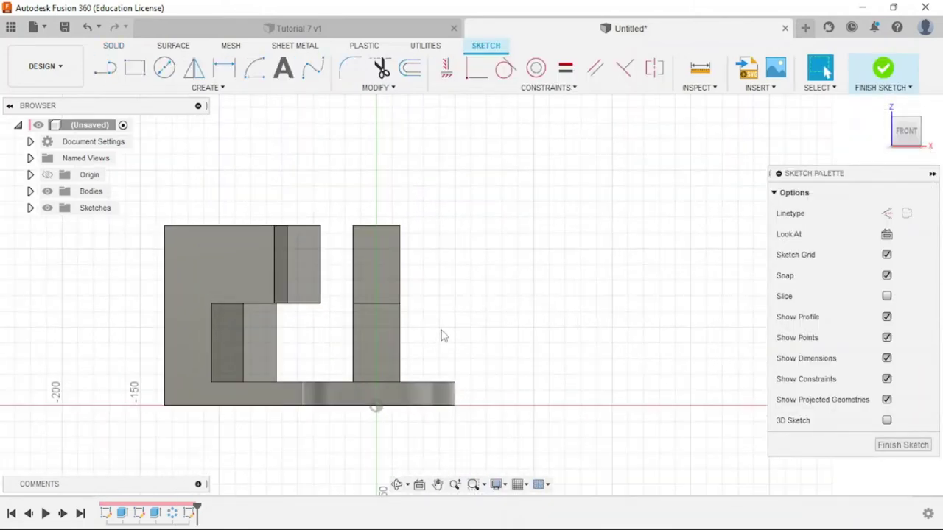
{"action": "key", "text": "alt+Tab"}
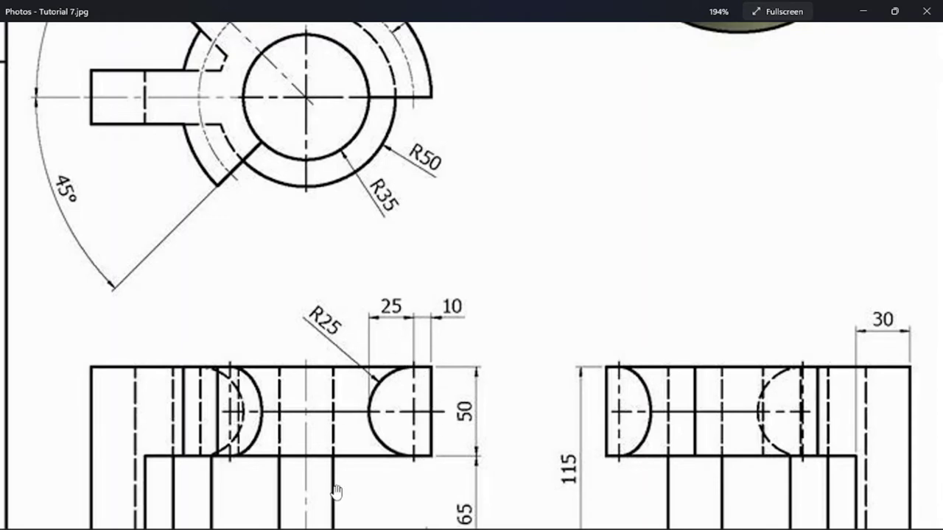
{"action": "key", "text": "alt+Tab"}
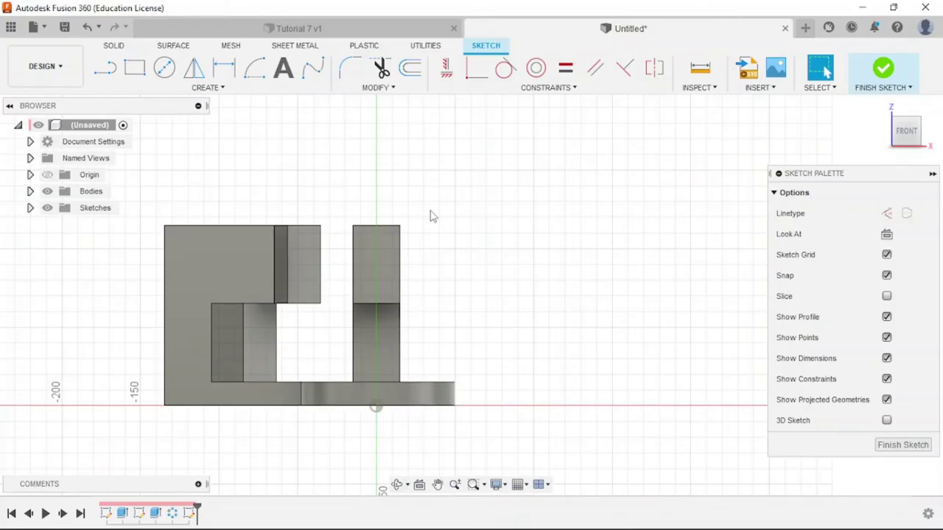
{"action": "left_click", "coordinate": [105, 70]}
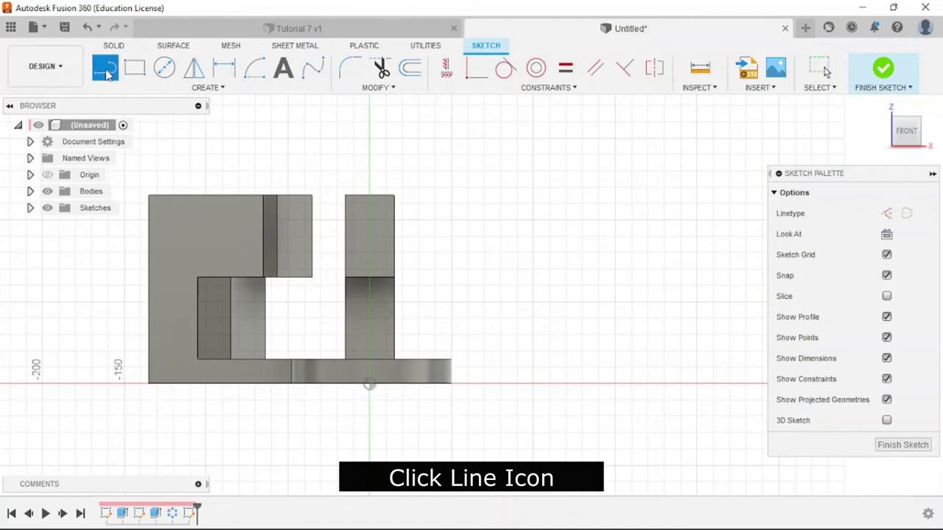
Draw a 10 mm top line and a vertical line downward to the right of the arm.
{"action": "scroll", "coordinate": [457, 193], "scroll_direction": "up", "scroll_amount": 3}
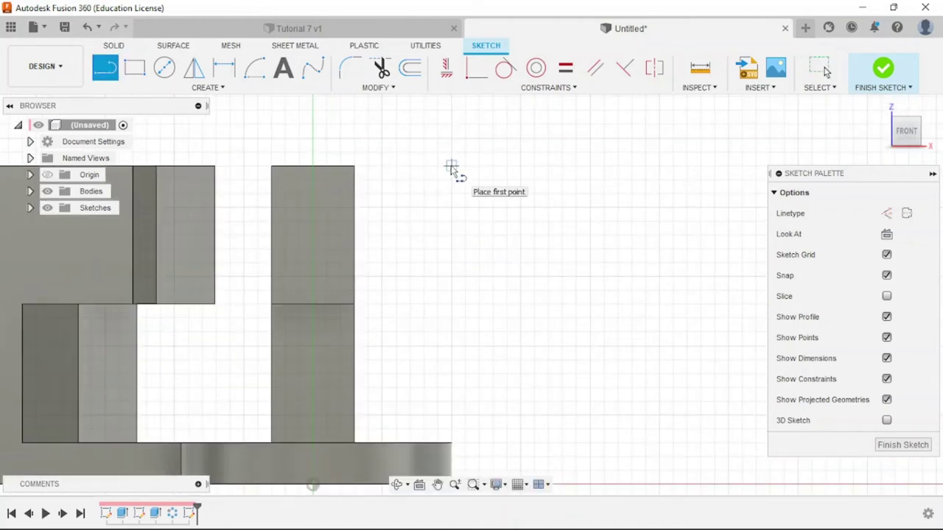
{"action": "left_click", "coordinate": [451, 166]}
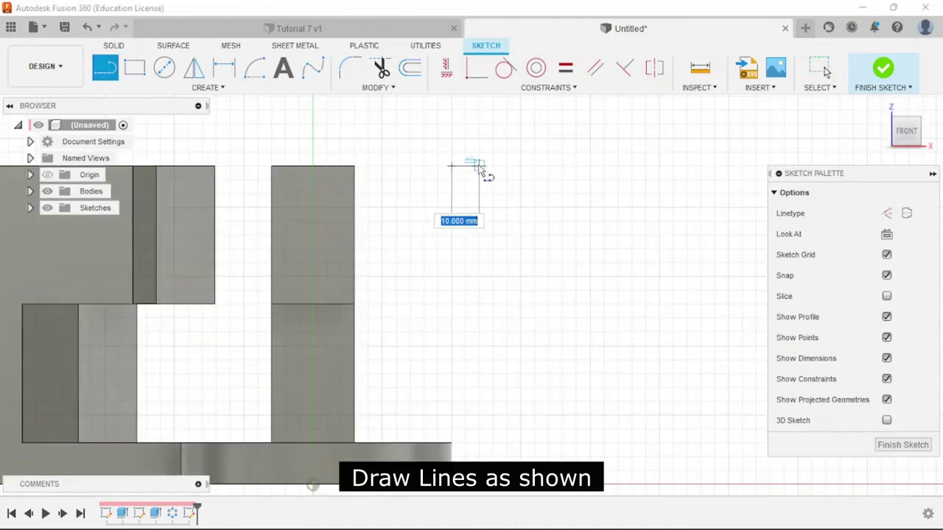
{"action": "left_click", "coordinate": [479, 165]}
{"action": "left_click_drag", "start_coordinate": [478, 165], "coordinate": [482, 277]}
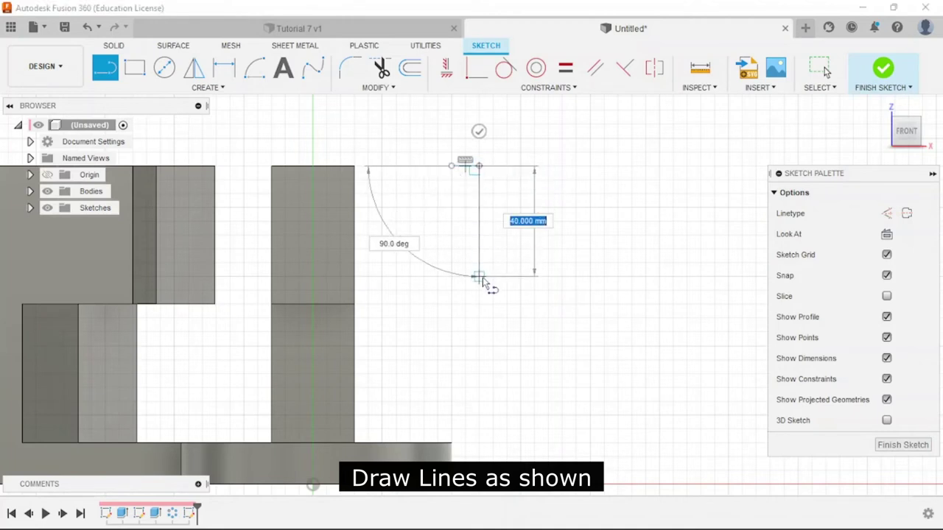
{"action": "left_click", "coordinate": [480, 277]}
{"action": "left_click", "coordinate": [452, 277]}
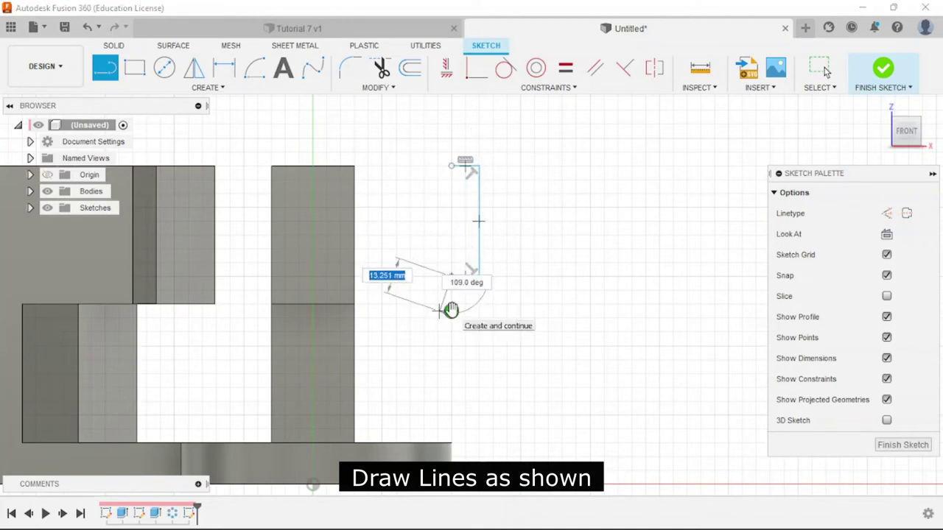
{"action": "key", "text": "Escape"}
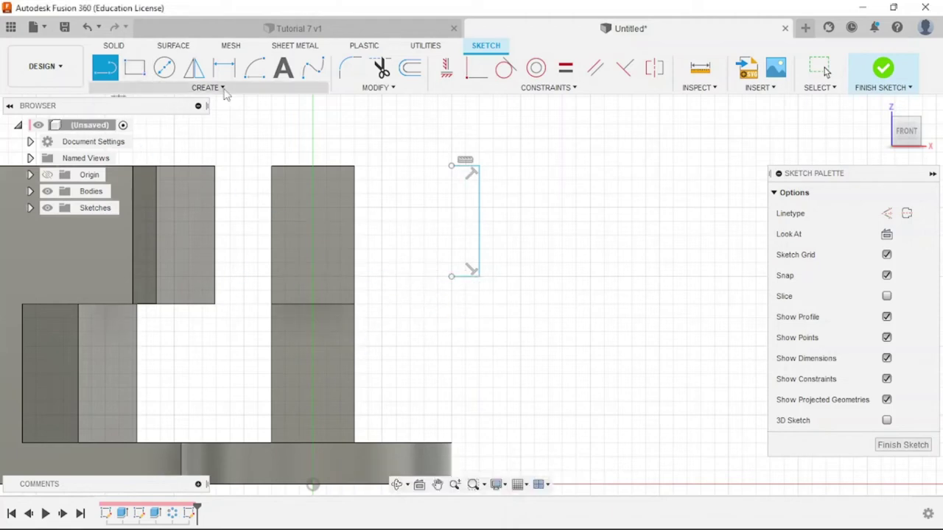
Close the profile with a tangent arc from the line's bottom end to its top end.
{"action": "left_click", "coordinate": [199, 88]}
{"action": "mouse_move", "coordinate": [111, 148]}
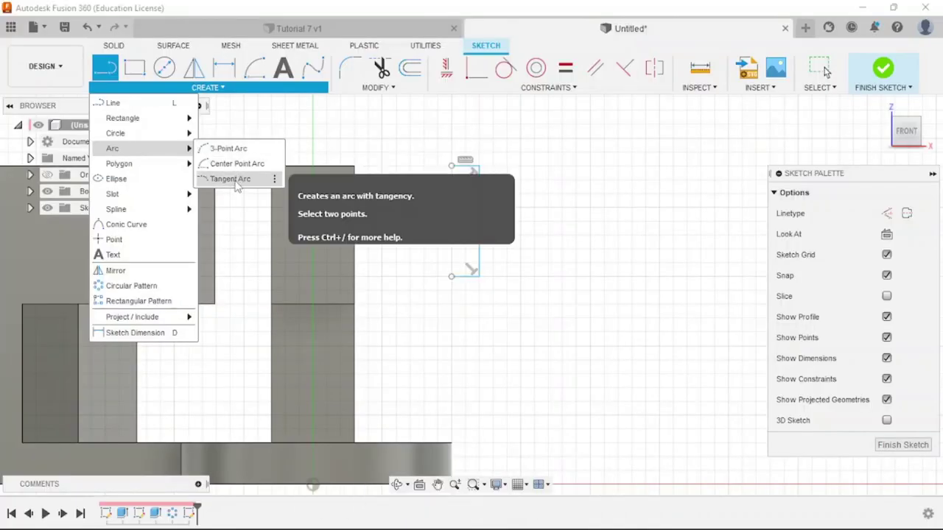
{"action": "left_click", "coordinate": [230, 179]}
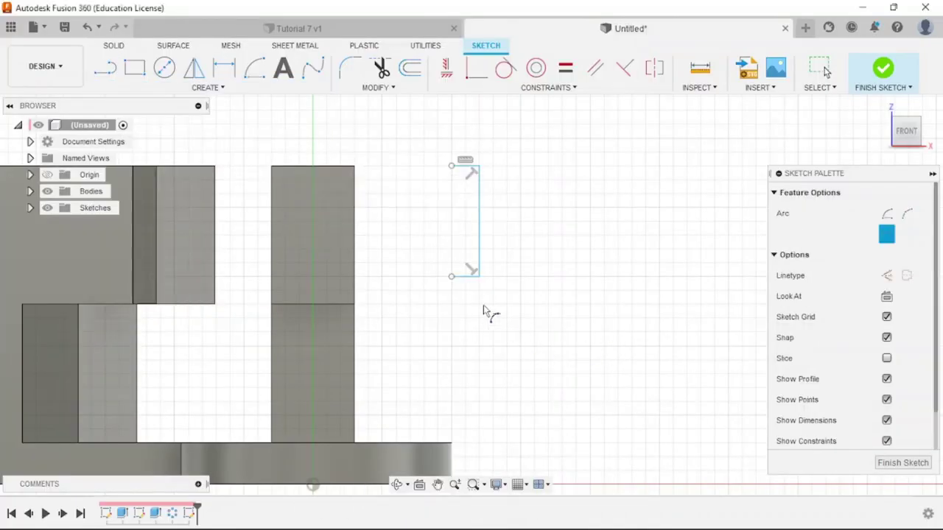
{"action": "left_click", "coordinate": [451, 278]}
{"action": "left_click", "coordinate": [451, 167]}
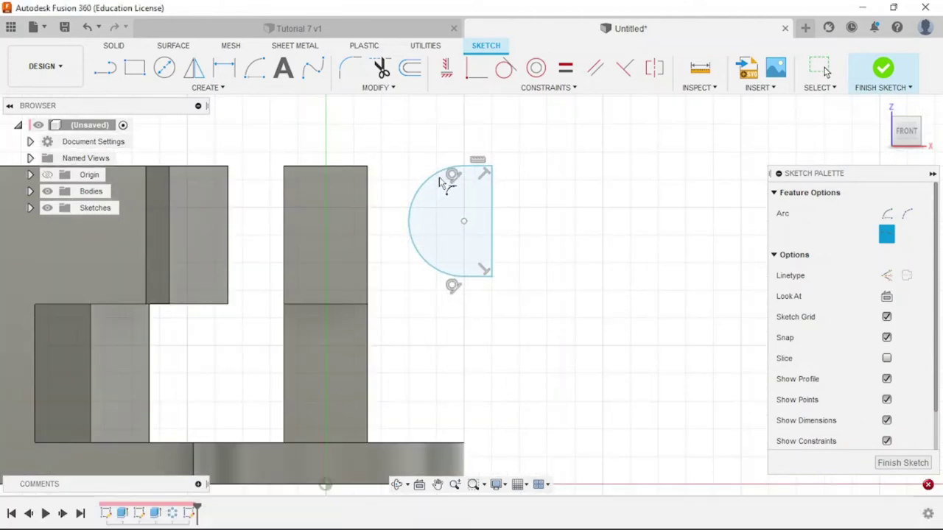
{"action": "left_click", "coordinate": [661, 521]}
{"action": "scroll", "coordinate": [539, 274], "scroll_direction": "down", "scroll_amount": 2}
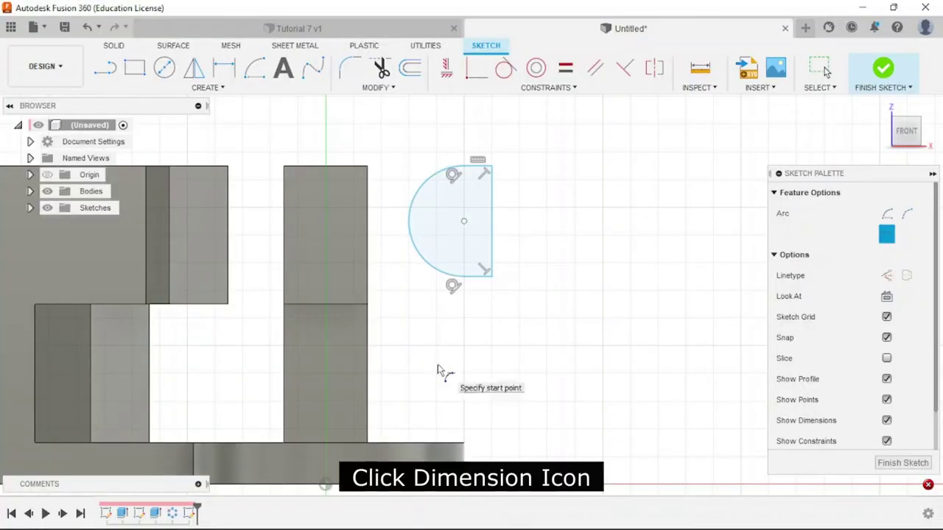
{"action": "left_click", "coordinate": [223, 68]}
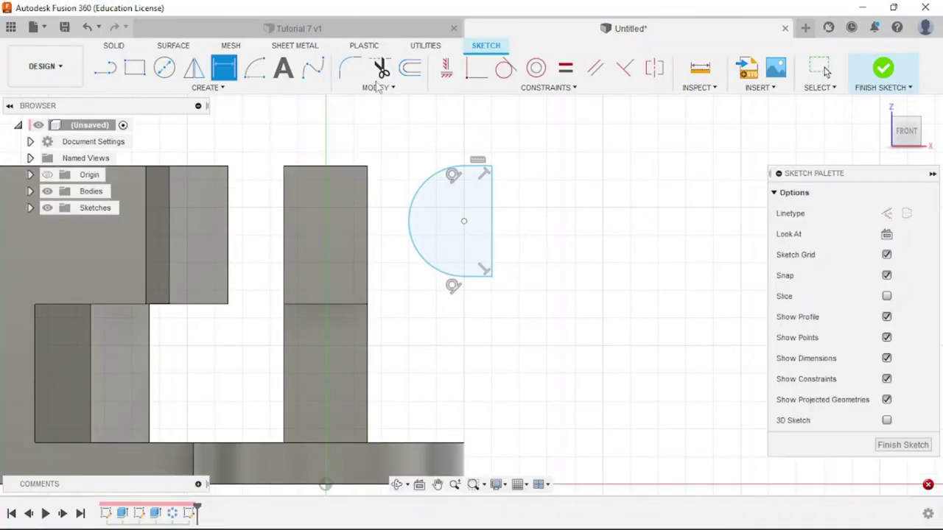
Dimension the vertical line to 50 mm and the top line to 10 mm.
{"action": "left_click", "coordinate": [492, 208]}
{"action": "left_click", "coordinate": [531, 214]}
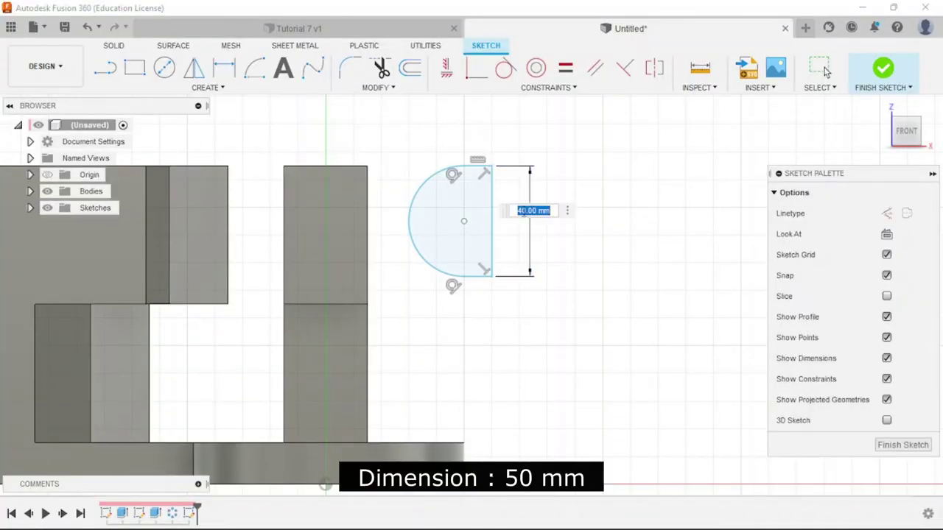
{"action": "type", "text": "50"}
{"action": "key", "text": "Return"}
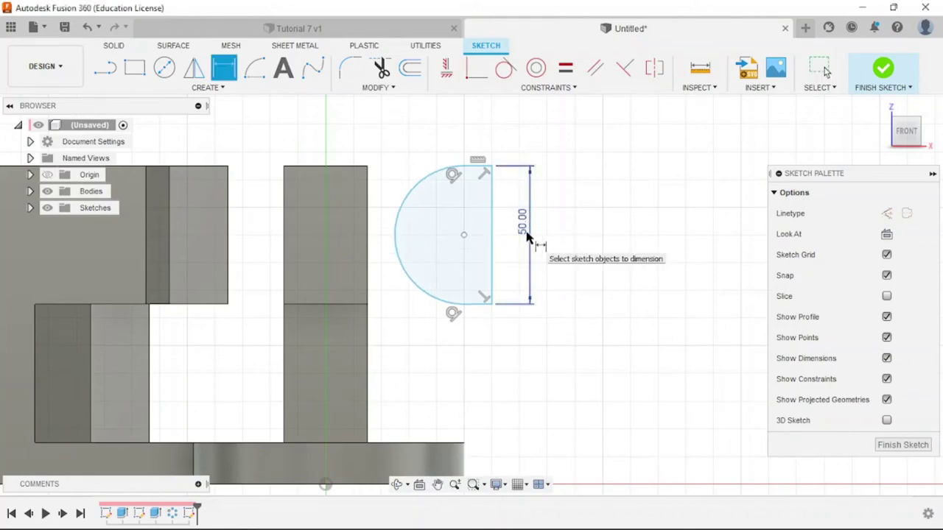
{"action": "key", "text": "alt+Tab"}
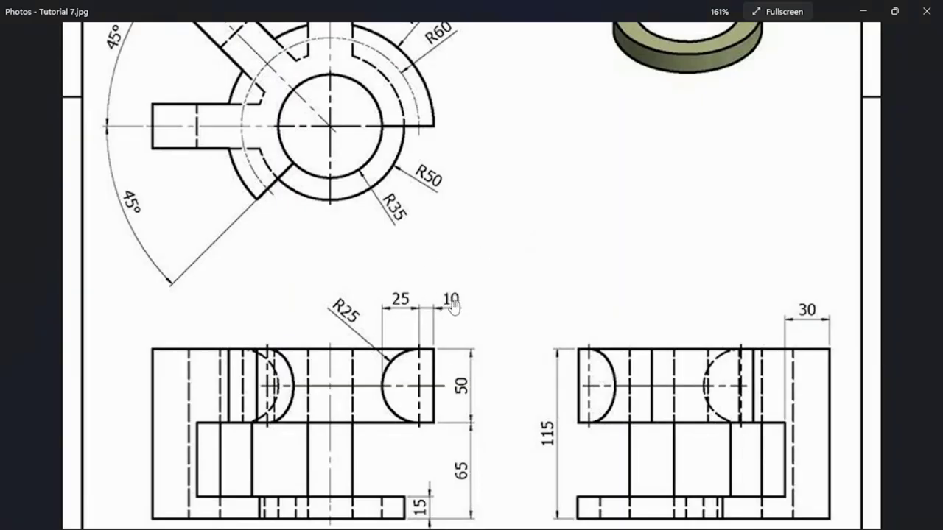
{"action": "key", "text": "alt+Tab"}
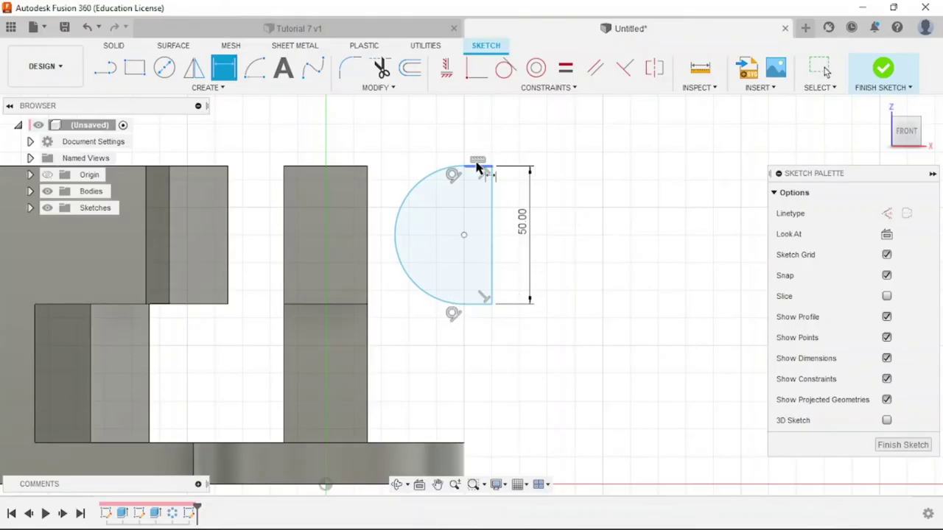
{"action": "left_click", "coordinate": [477, 168]}
{"action": "left_click", "coordinate": [480, 137]}
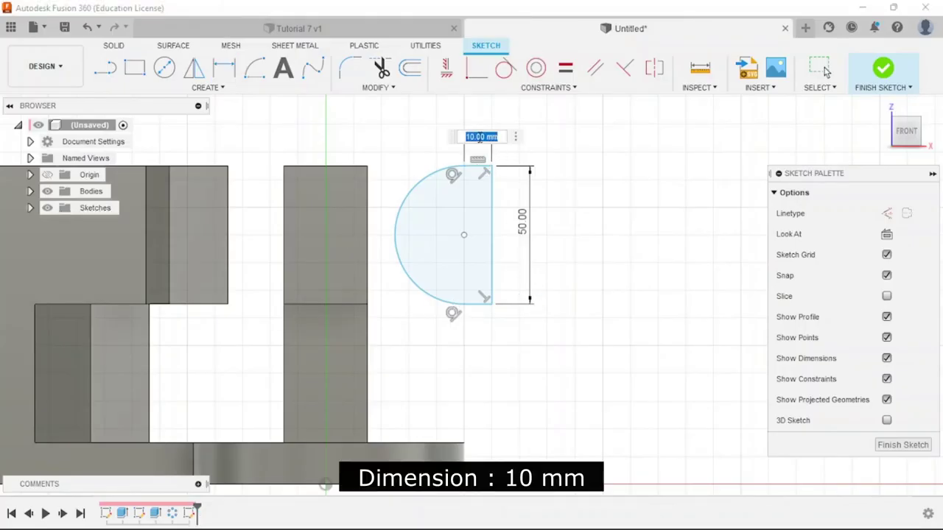
{"action": "key", "text": "Return"}
{"action": "key", "text": "alt+Tab"}
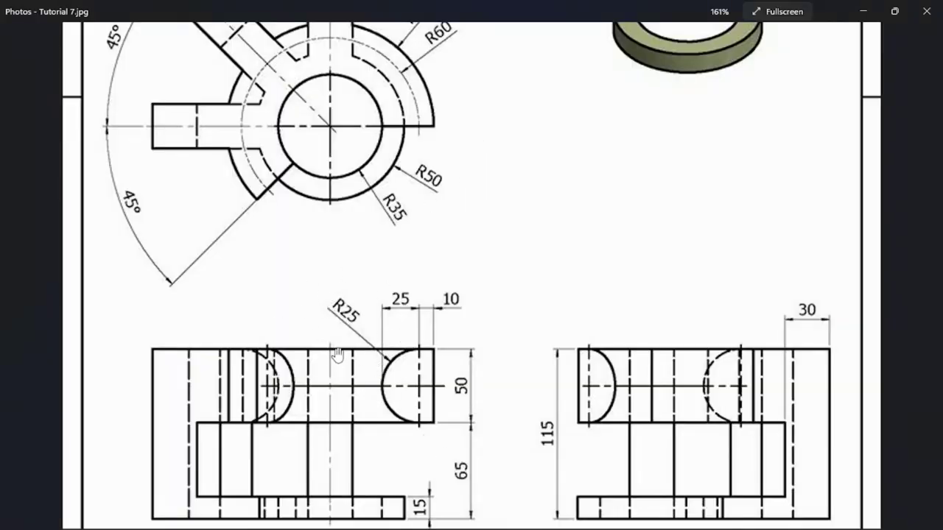
{"action": "key", "text": "alt+Tab"}
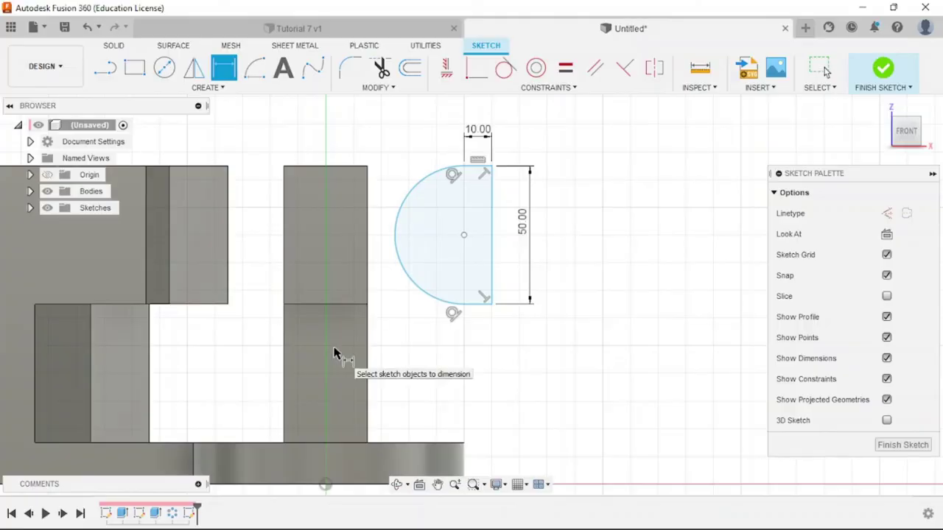
Add a driven R25 radius dimension to the arc.
{"action": "left_click", "coordinate": [394, 245]}
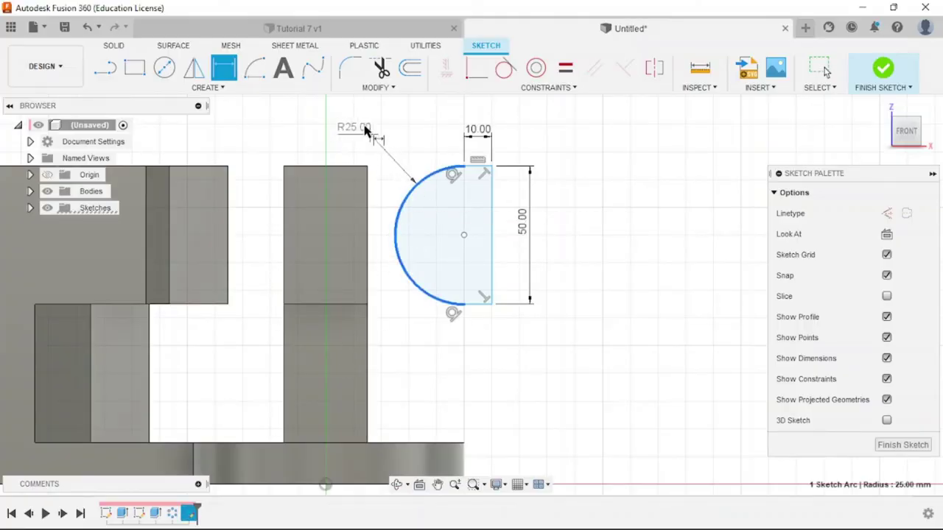
{"action": "left_click", "coordinate": [363, 122]}
{"action": "left_click", "coordinate": [554, 292]}
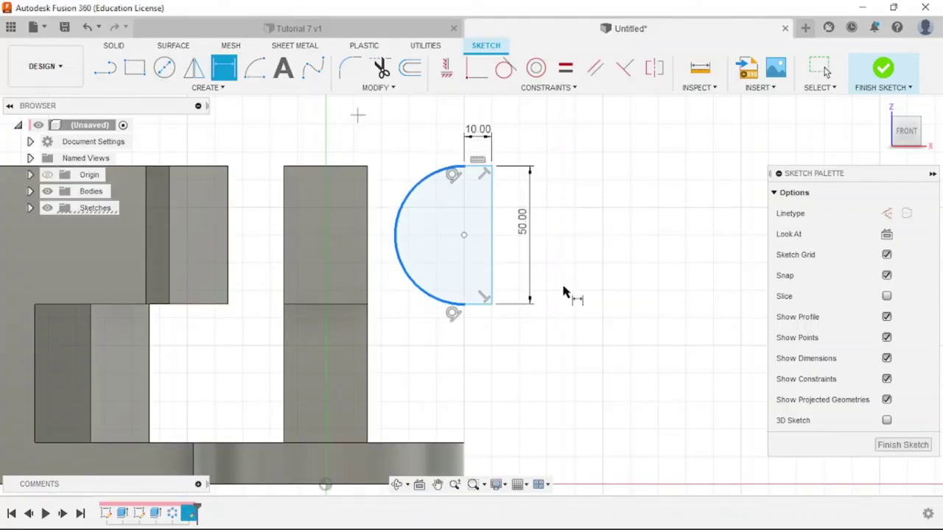
{"action": "scroll", "coordinate": [484, 339], "scroll_direction": "down", "scroll_amount": 3}
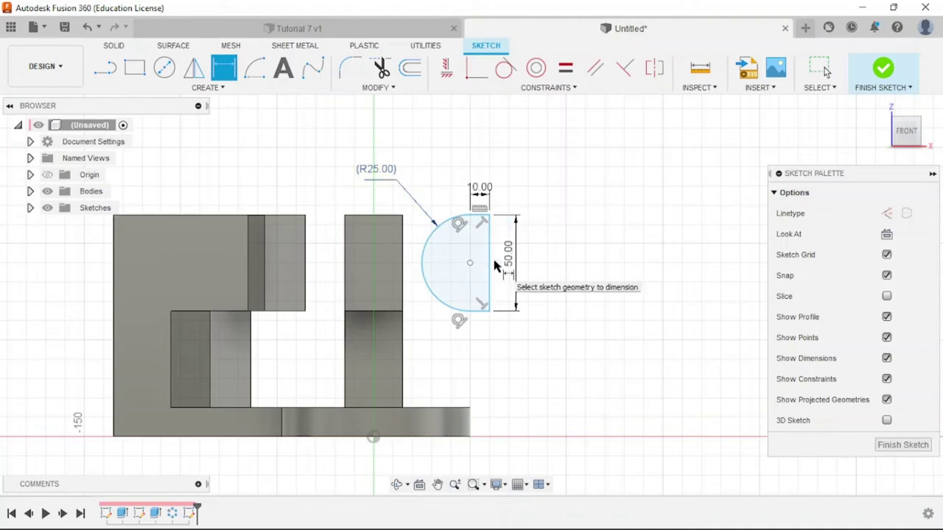
{"action": "key", "text": "alt+Tab"}
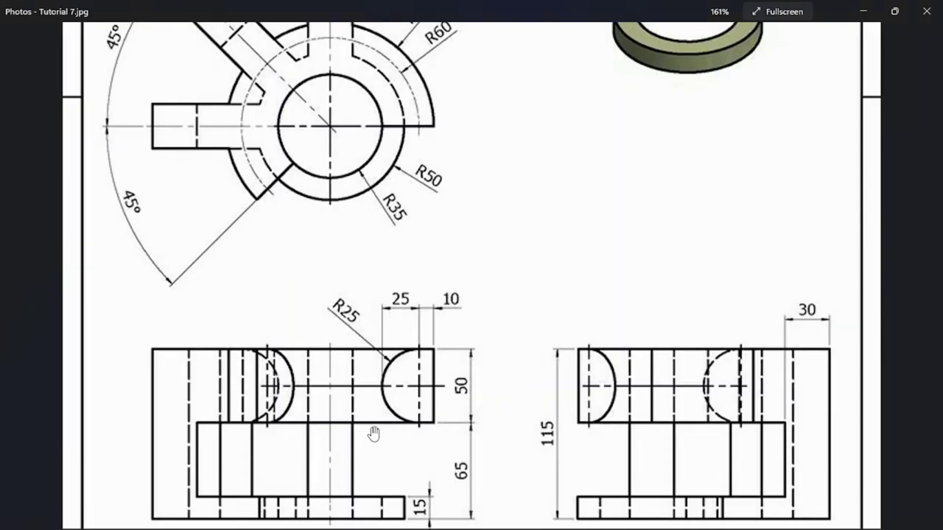
{"action": "key", "text": "alt+Tab"}
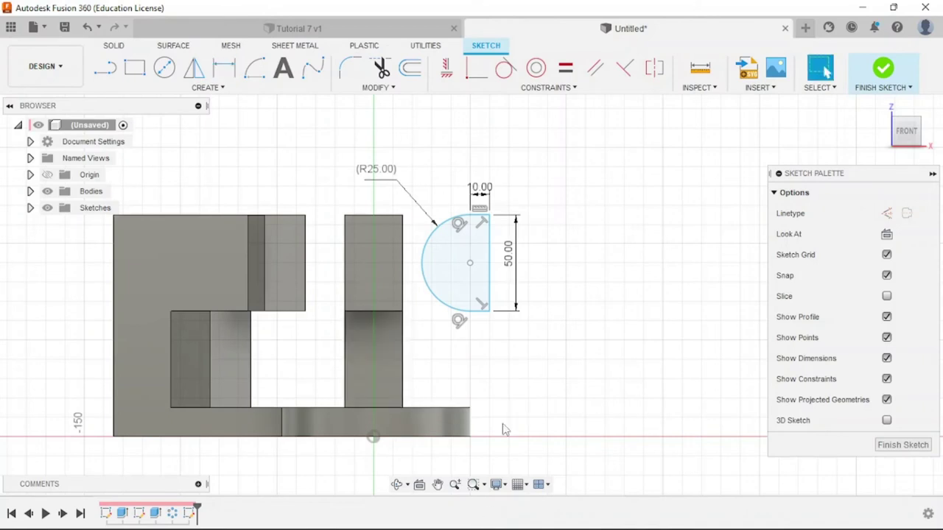
Constrain the half-disc's top endpoint level with the block's top corner using Horizontal/Vertical.
{"action": "left_click_drag", "start_coordinate": [470, 263], "coordinate": [536, 262]}
{"action": "left_click", "coordinate": [628, 344]}
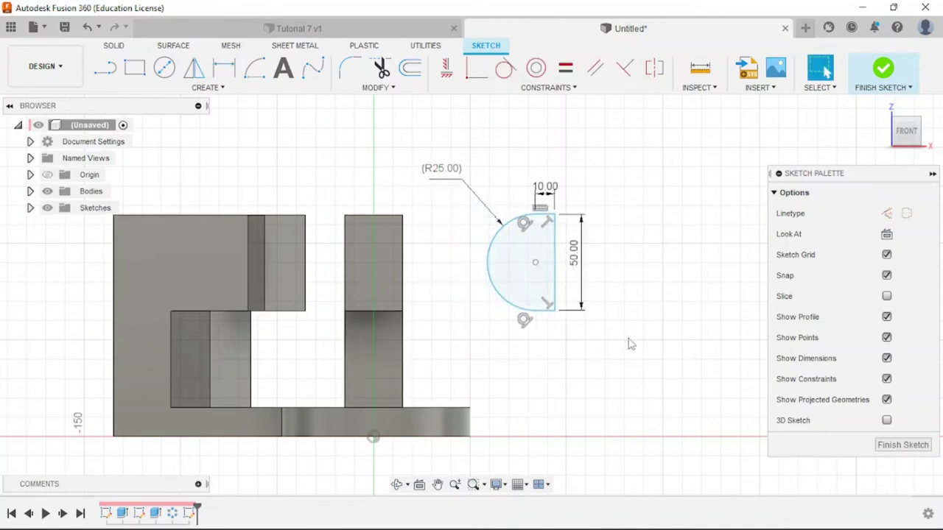
{"action": "key", "text": "ctrl+z"}
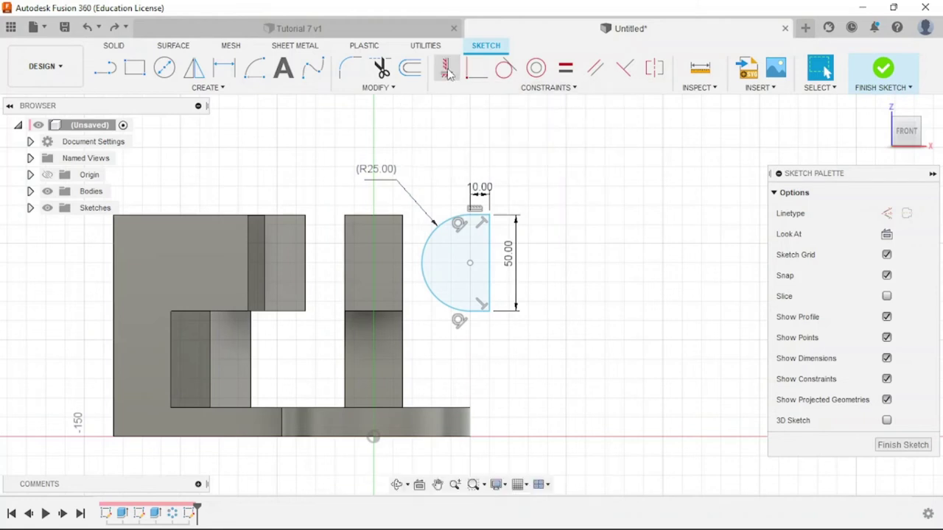
{"action": "left_click", "coordinate": [446, 68]}
{"action": "left_click", "coordinate": [489, 214]}
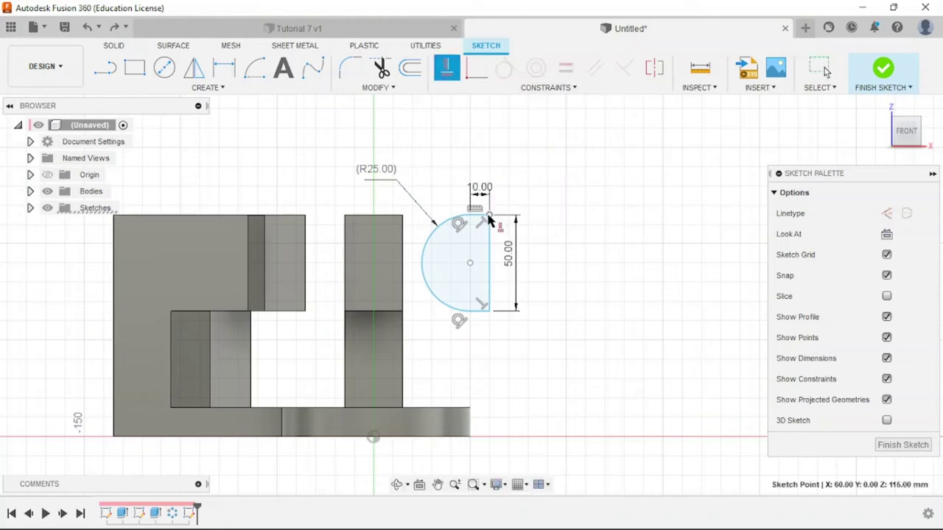
{"action": "left_click", "coordinate": [403, 216]}
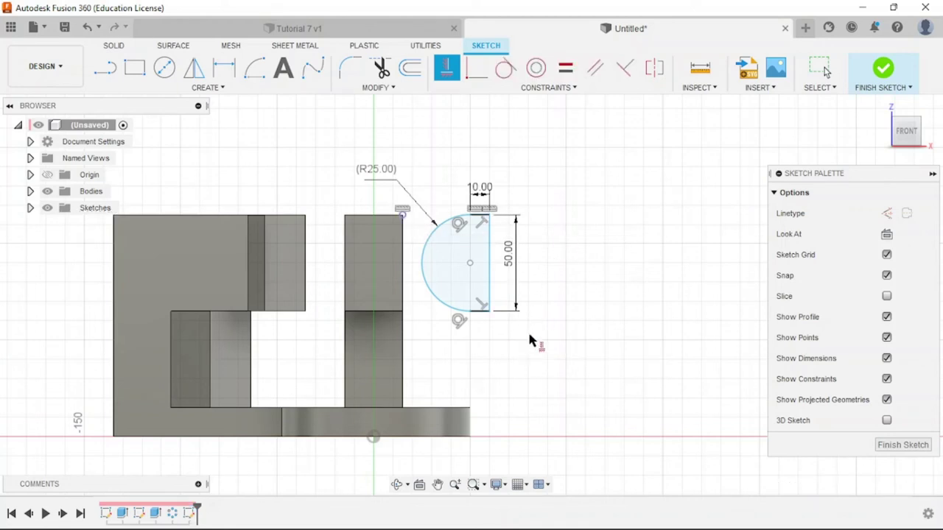
{"action": "key", "text": "alt+Tab"}
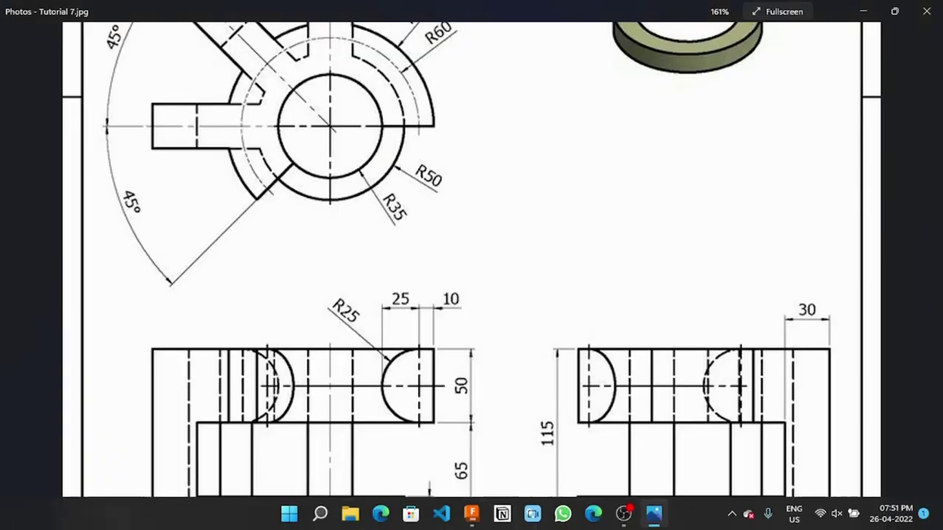
Zoom the Tutorial 7 drawing to read the half-disc's 25, 10 and 50 dimensions.
{"action": "scroll", "coordinate": [461, 250], "scroll_direction": "down", "scroll_amount": 2}
{"action": "scroll", "coordinate": [457, 298], "scroll_direction": "down", "scroll_amount": 1}
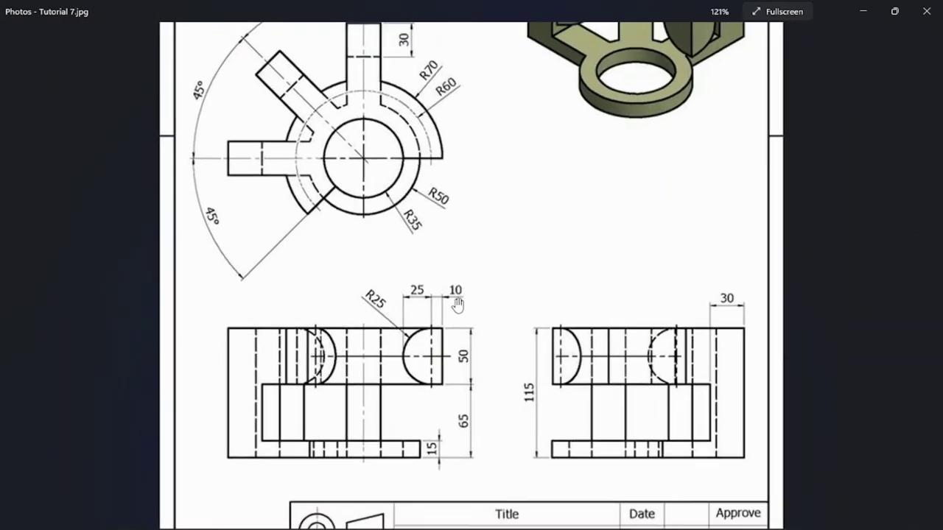
{"action": "scroll", "coordinate": [445, 346], "scroll_direction": "down", "scroll_amount": 1}
{"action": "scroll", "coordinate": [446, 348], "scroll_direction": "up", "scroll_amount": 1}
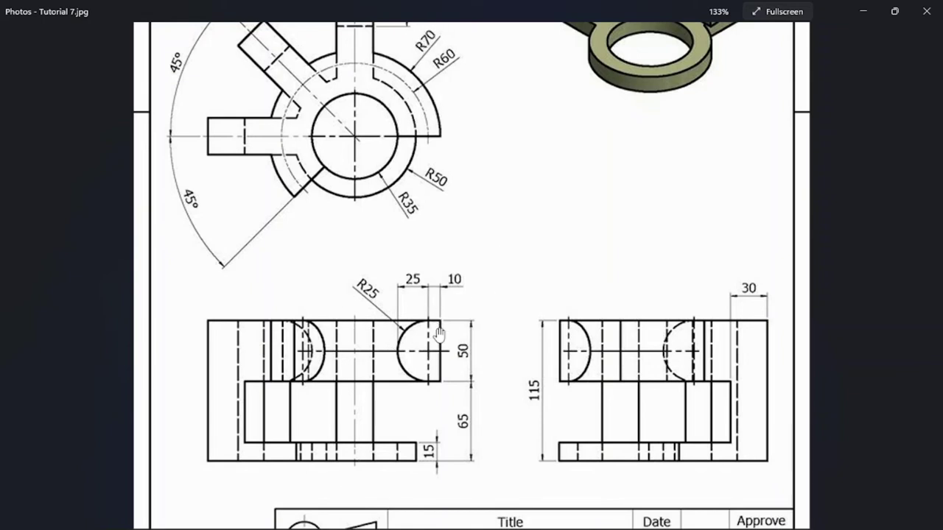
{"action": "key", "text": "alt+Tab"}
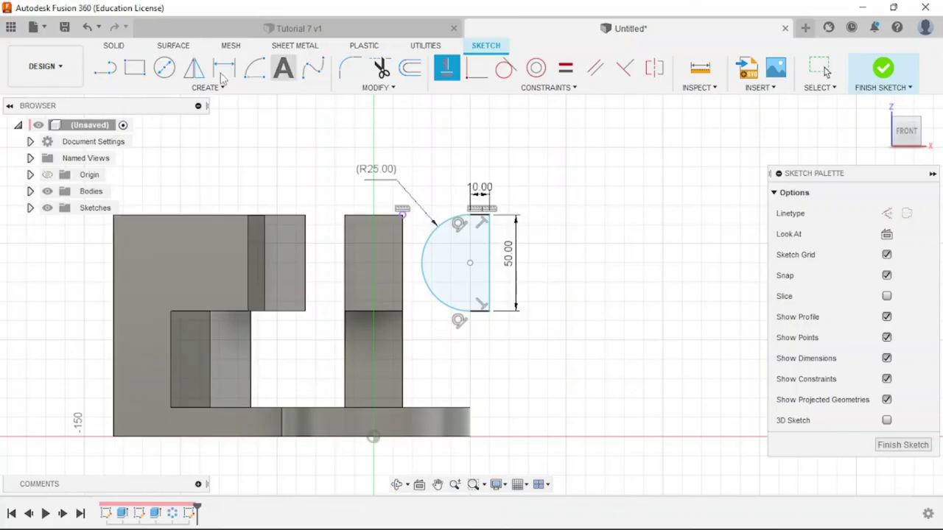
Dimension the half-disc's straight edge 70 mm from the origin.
{"action": "left_click", "coordinate": [374, 441]}
{"action": "left_click", "coordinate": [489, 261]}
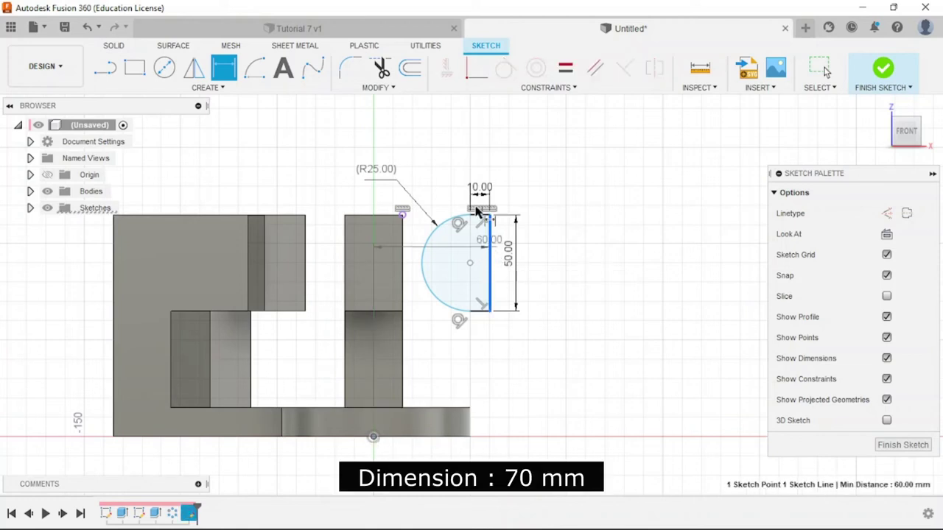
{"action": "left_click", "coordinate": [447, 124]}
{"action": "type", "text": "70"}
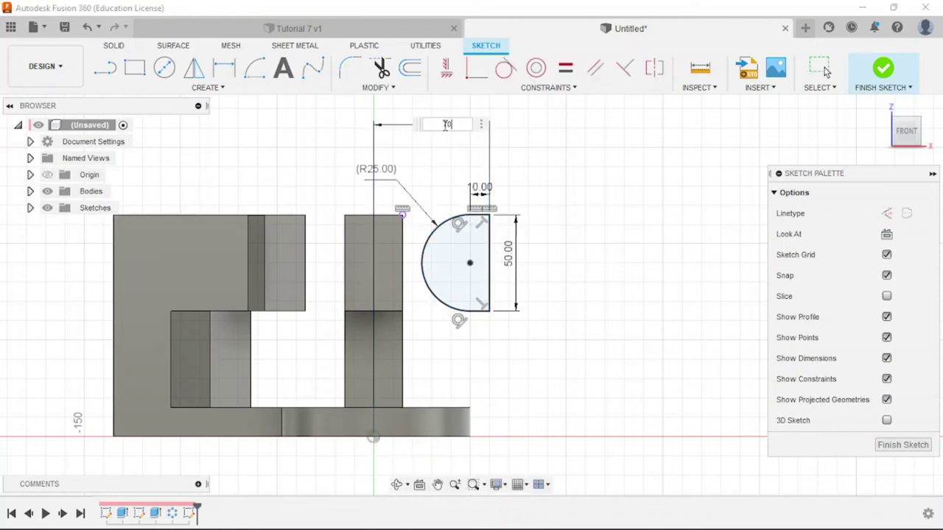
{"action": "key", "text": "Return"}
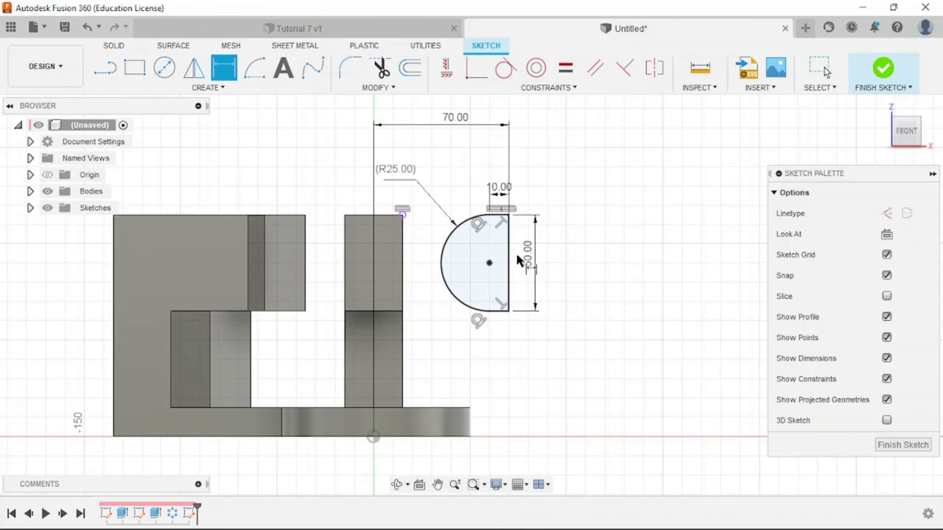
{"action": "key", "text": "Escape"}
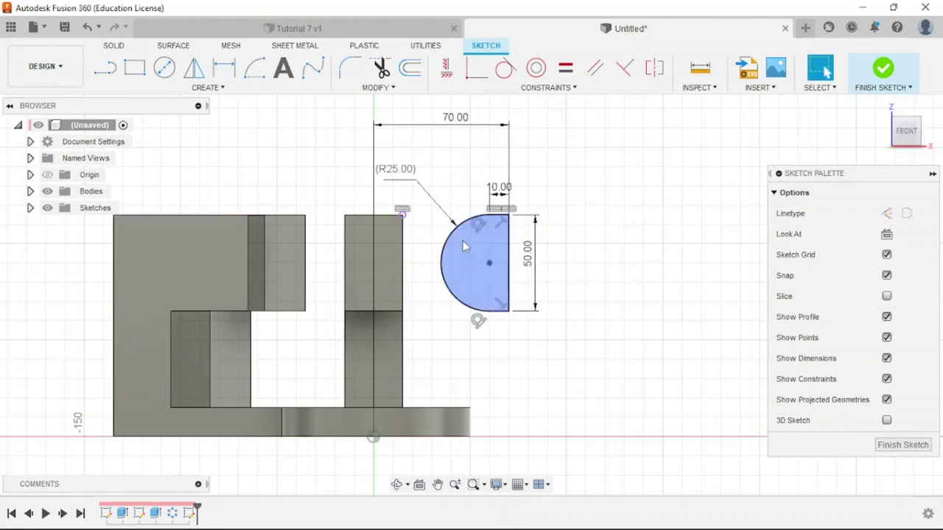
Finish the sketch and return the model to the Home view.
{"action": "left_click", "coordinate": [887, 68]}
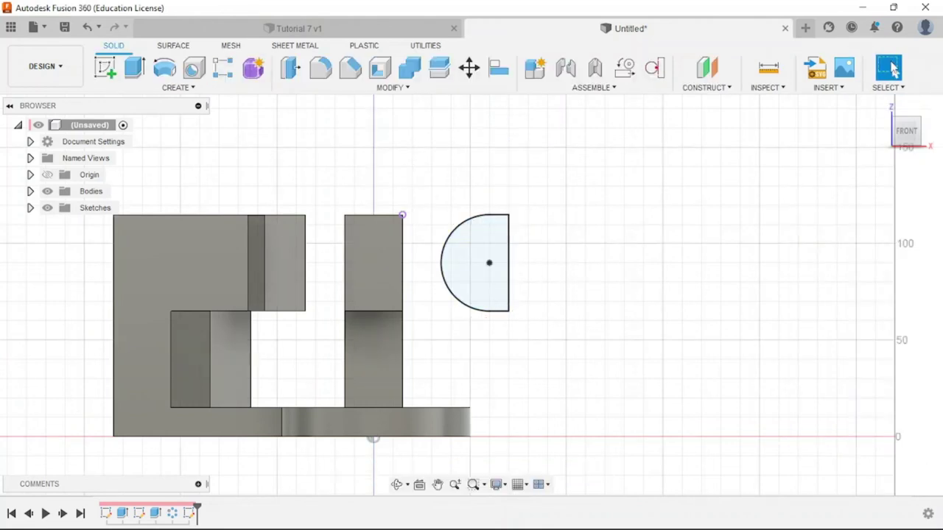
{"action": "left_click", "coordinate": [882, 109]}
{"action": "left_click", "coordinate": [882, 109]}
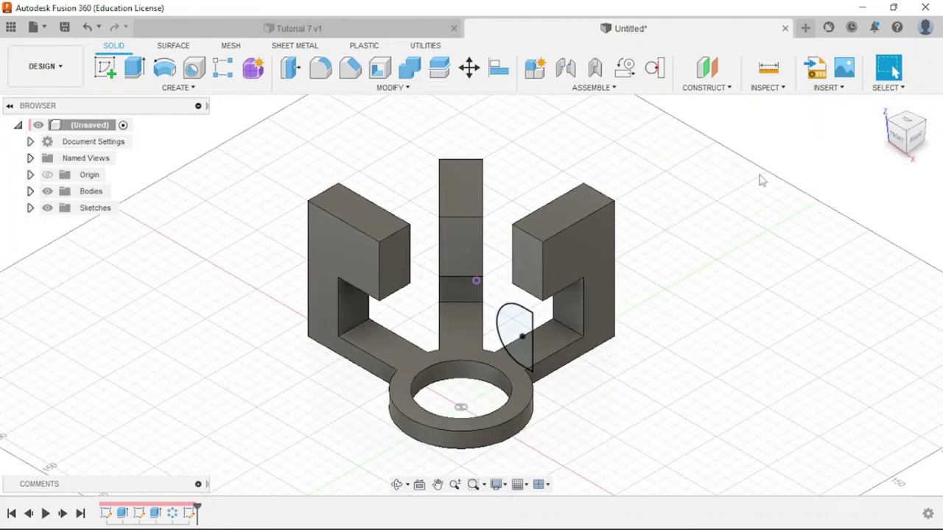
{"action": "key", "text": "alt+Tab"}
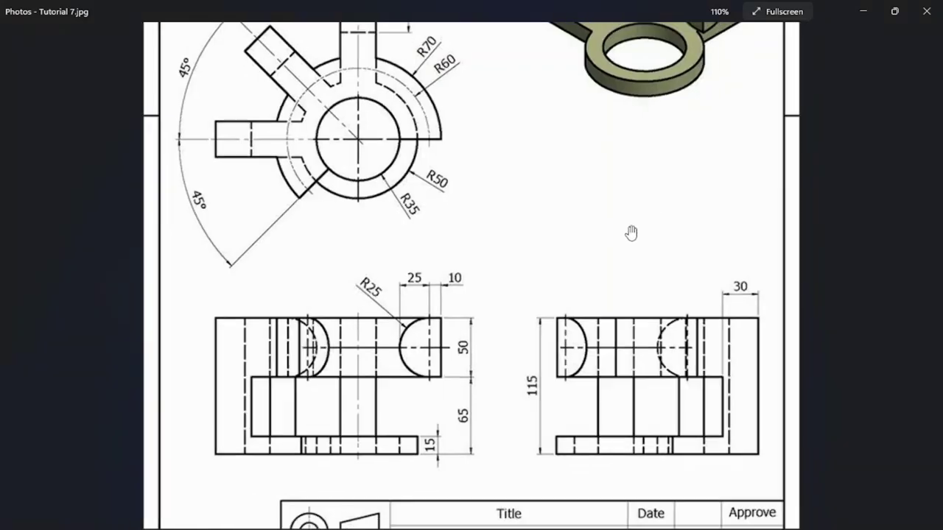
Zoom the drawing's top view to read the 45° arm spacing and R70, R60, R50, R35 radii.
{"action": "scroll", "coordinate": [499, 249], "scroll_direction": "down", "scroll_amount": 2}
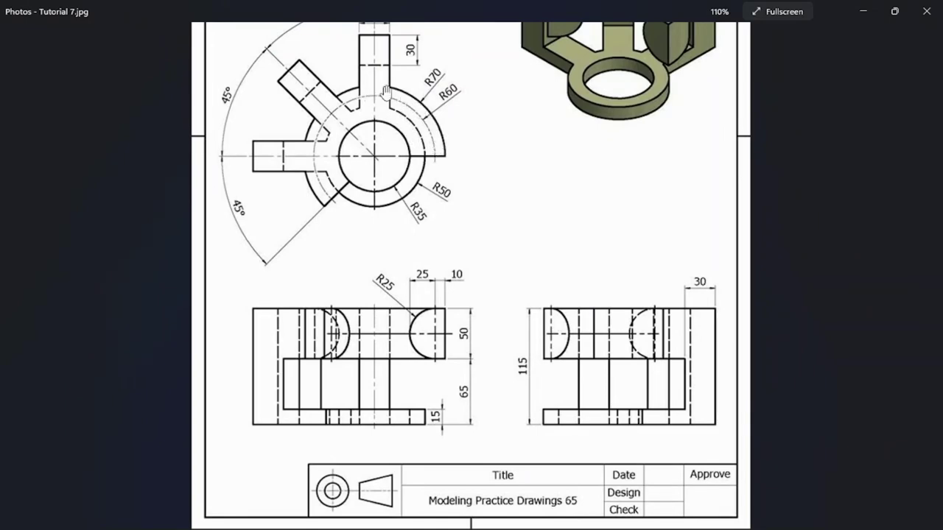
{"action": "scroll", "coordinate": [402, 313], "scroll_direction": "down", "scroll_amount": 2}
{"action": "scroll", "coordinate": [456, 295], "scroll_direction": "up", "scroll_amount": 1}
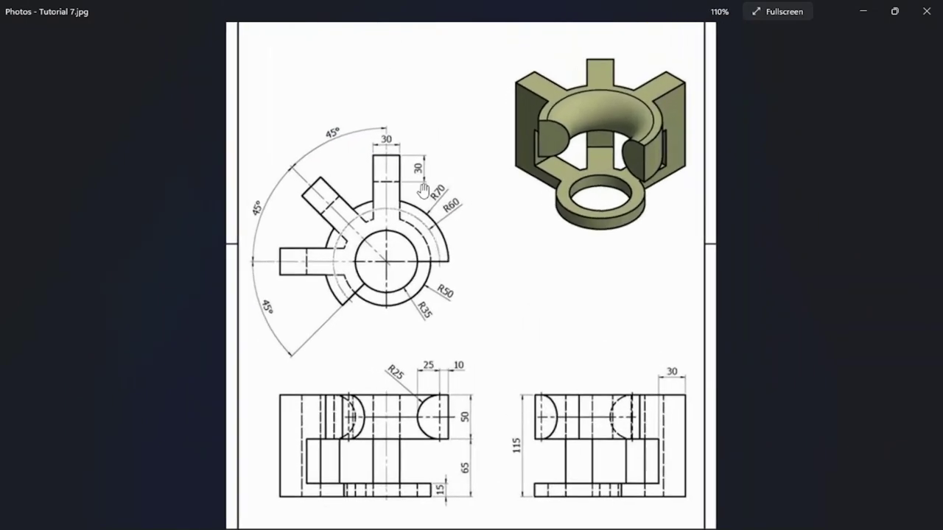
{"action": "scroll", "coordinate": [499, 285], "scroll_direction": "up", "scroll_amount": 2}
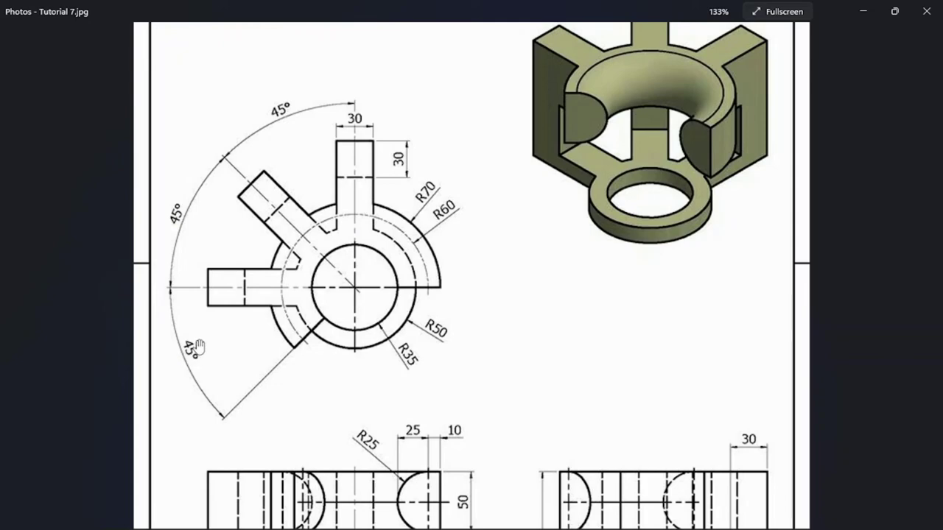
{"action": "key", "text": "alt+Tab"}
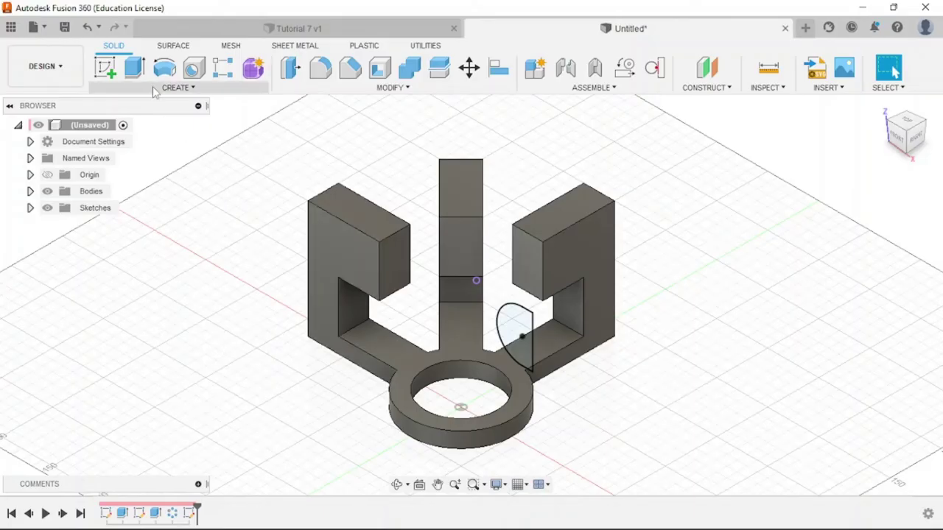
Revolve the half-round profile around the ring's centre axis with the Join operation.
{"action": "left_click", "coordinate": [187, 88]}
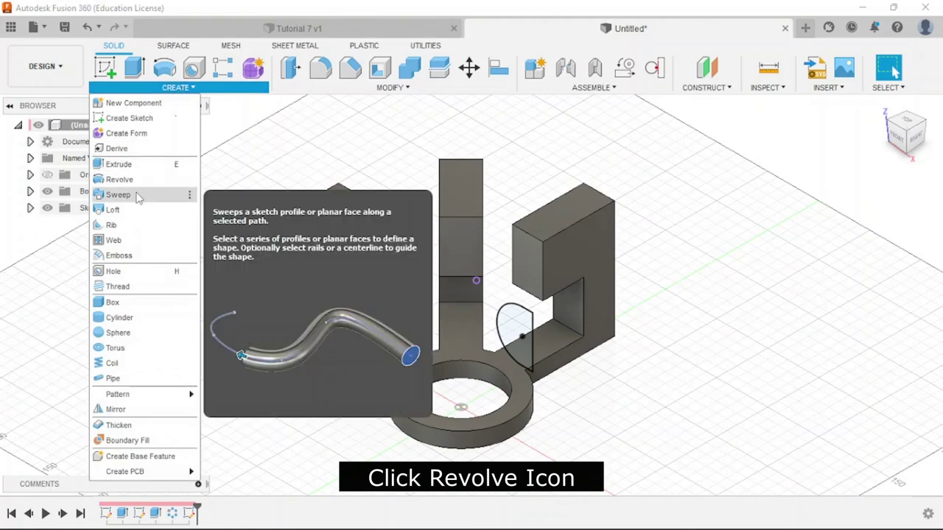
{"action": "mouse_move", "coordinate": [164, 68]}
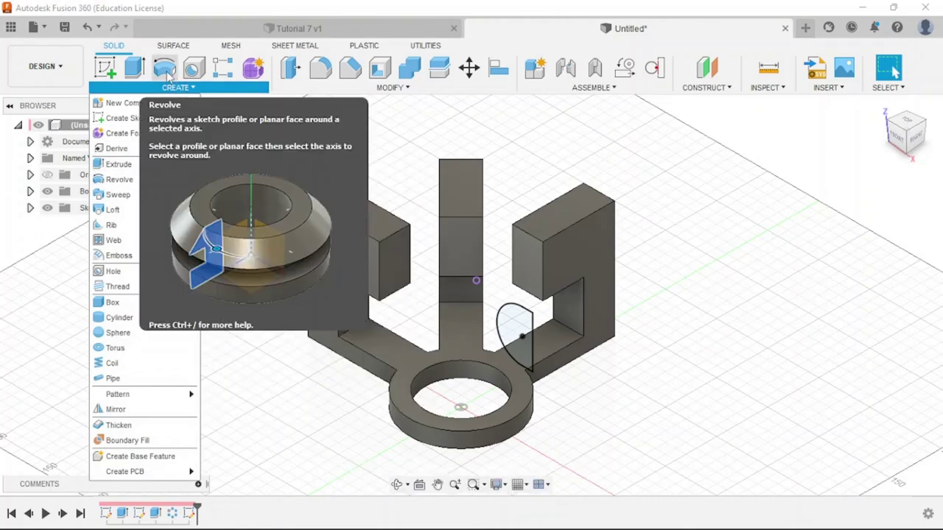
{"action": "left_click", "coordinate": [167, 70]}
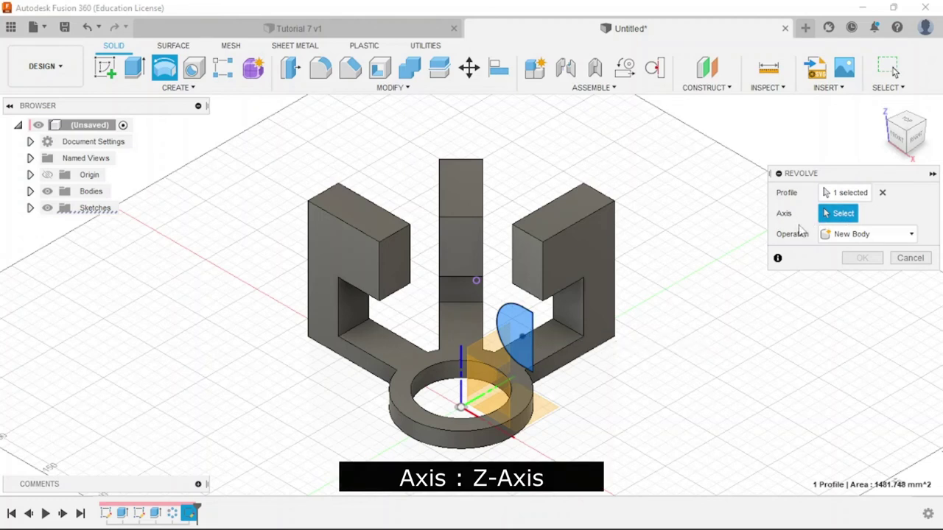
{"action": "left_click", "coordinate": [471, 440]}
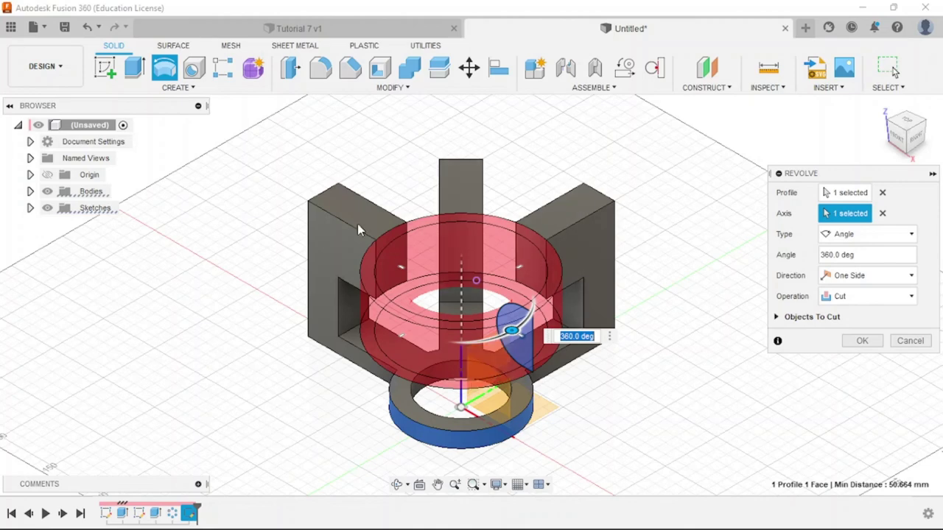
{"action": "scroll", "coordinate": [571, 240], "scroll_direction": "up", "scroll_amount": 2}
{"action": "scroll", "coordinate": [523, 233], "scroll_direction": "up", "scroll_amount": 5}
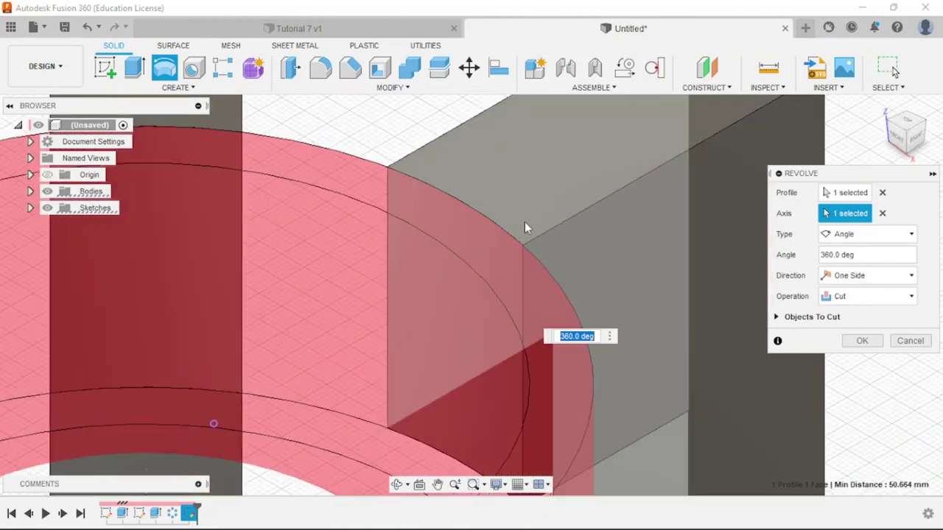
{"action": "scroll", "coordinate": [516, 214], "scroll_direction": "down", "scroll_amount": 5}
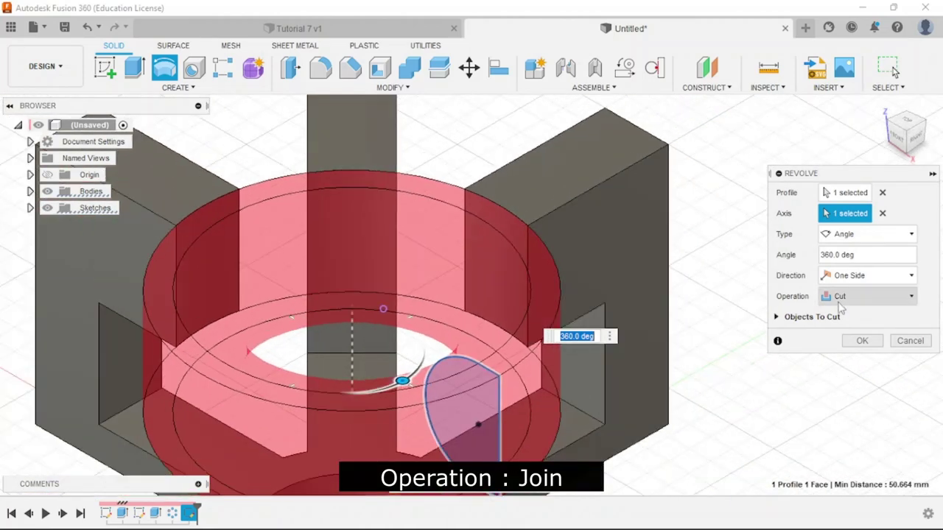
{"action": "left_click", "coordinate": [840, 299]}
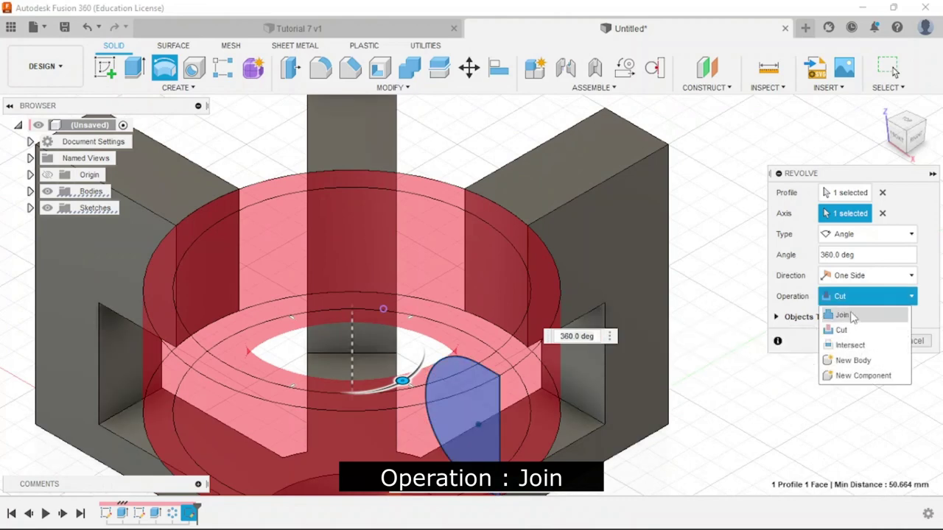
{"action": "left_click", "coordinate": [852, 315]}
{"action": "scroll", "coordinate": [525, 197], "scroll_direction": "down", "scroll_amount": 3}
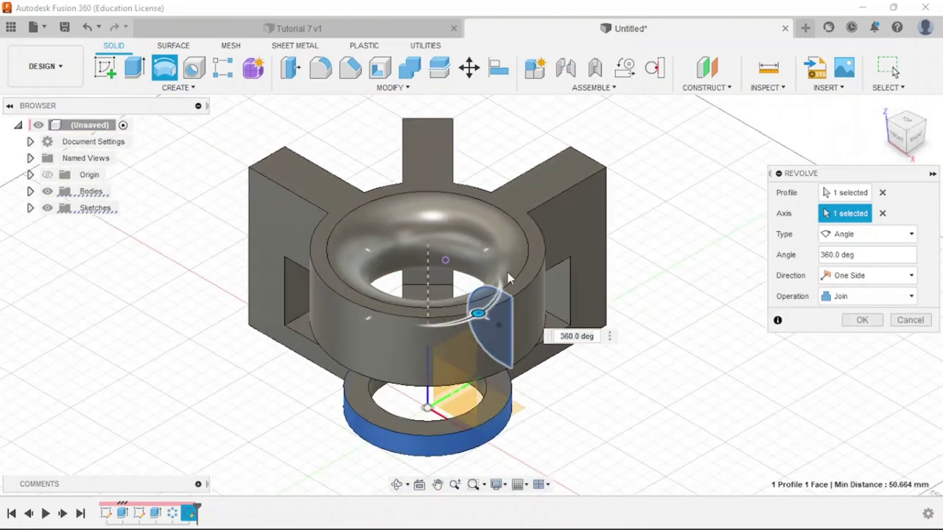
{"action": "scroll", "coordinate": [513, 274], "scroll_direction": "up", "scroll_amount": 3}
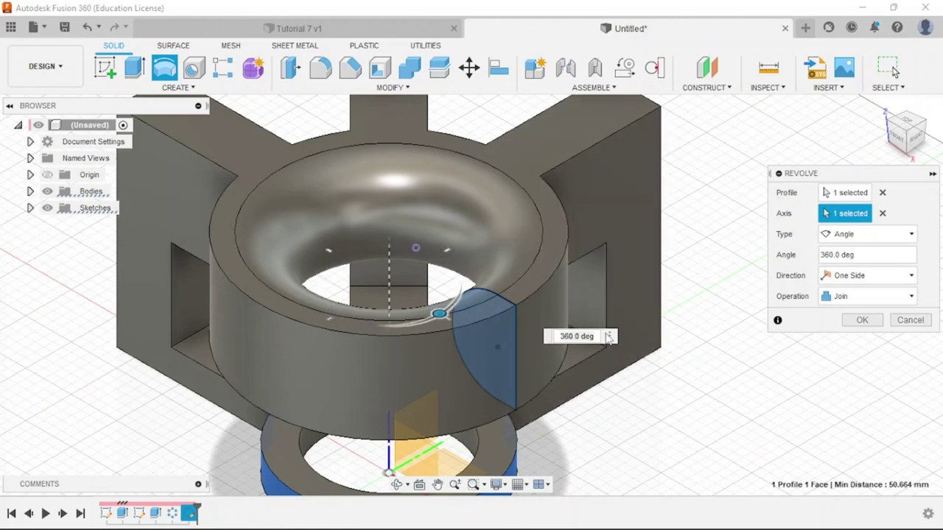
Set the revolve angle to 225° and check the preview from the Top view.
{"action": "left_click", "coordinate": [549, 340]}
{"action": "type", "text": "25"}
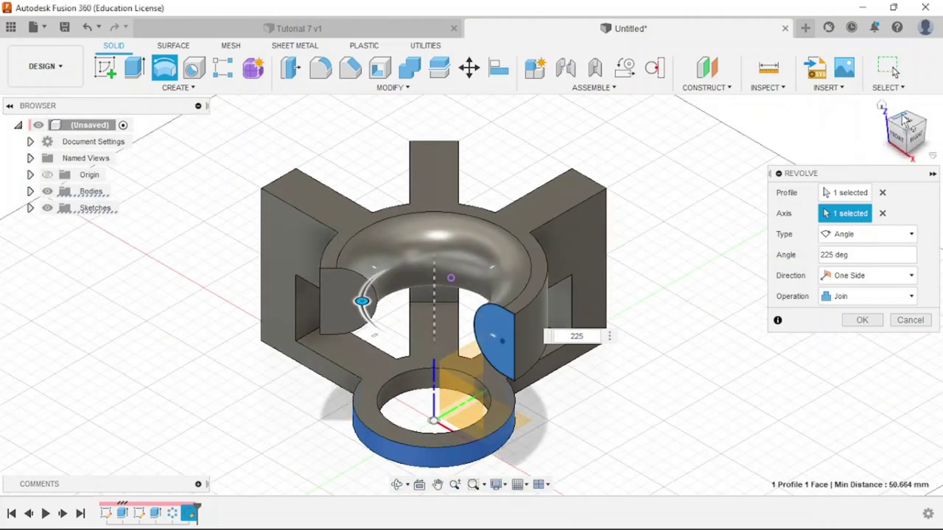
{"action": "left_click", "coordinate": [905, 124]}
{"action": "left_click", "coordinate": [906, 124]}
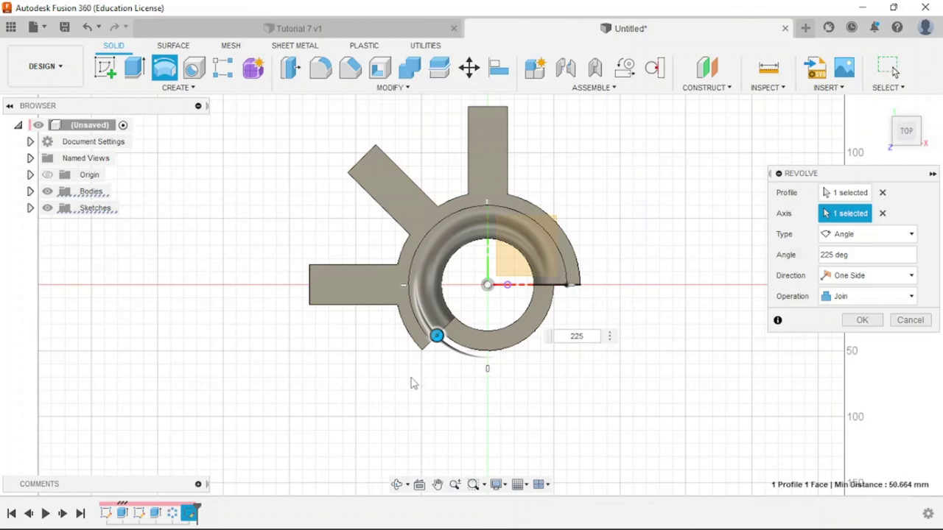
{"action": "key", "text": "alt+Tab"}
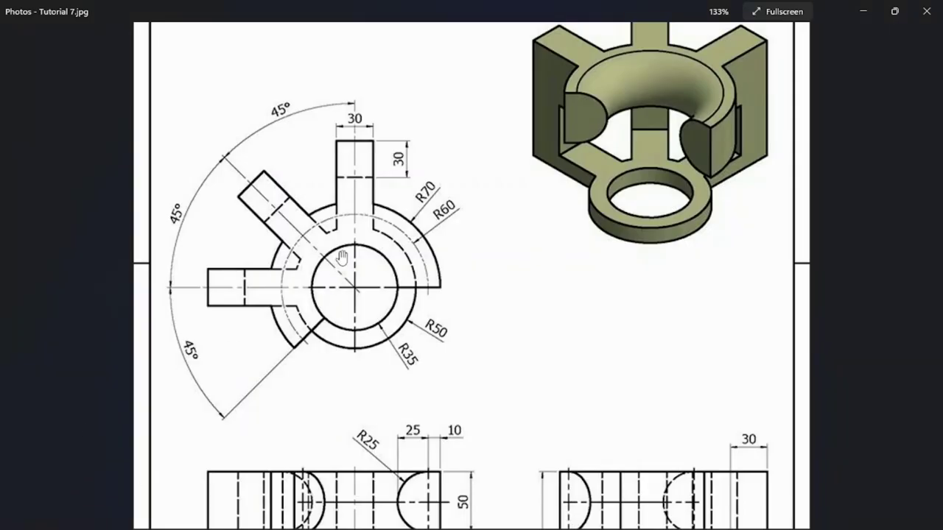
{"action": "key", "text": "alt+Tab"}
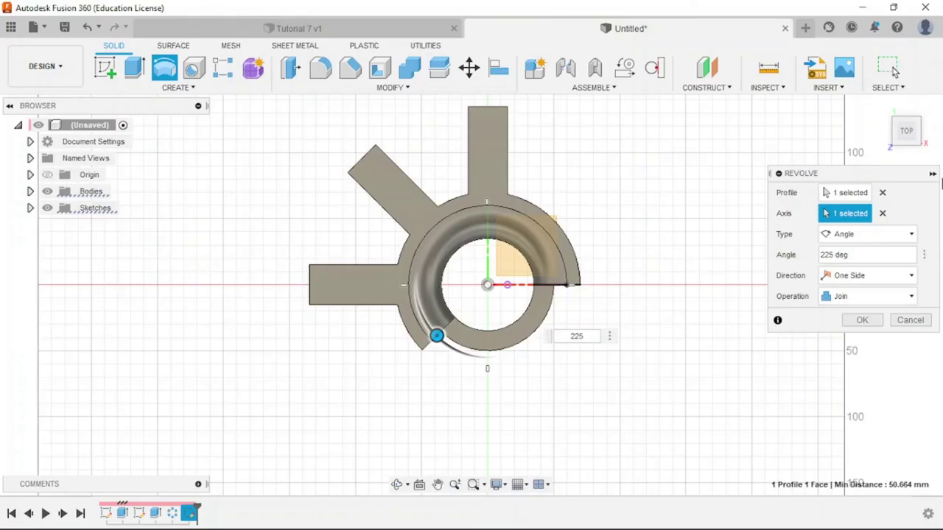
Confirm the 225° revolve from the Home view and orbit to inspect the joined cup.
{"action": "left_click", "coordinate": [881, 105]}
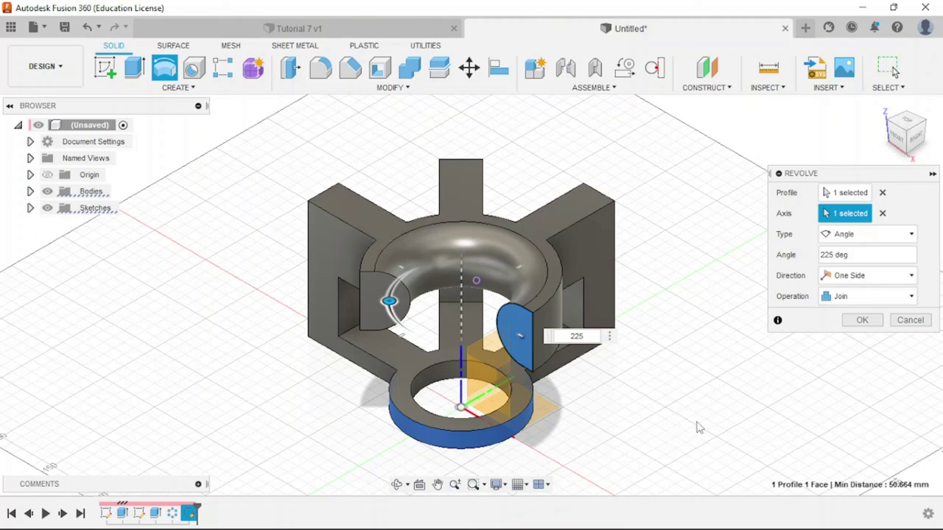
{"action": "left_click", "coordinate": [862, 320]}
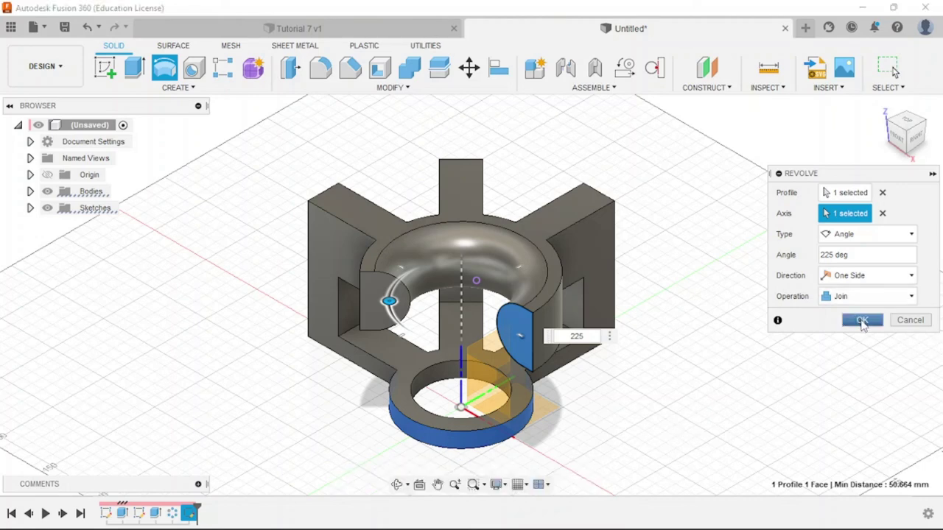
{"action": "left_click_drag", "start_coordinate": [905, 131], "coordinate": [676, 140]}
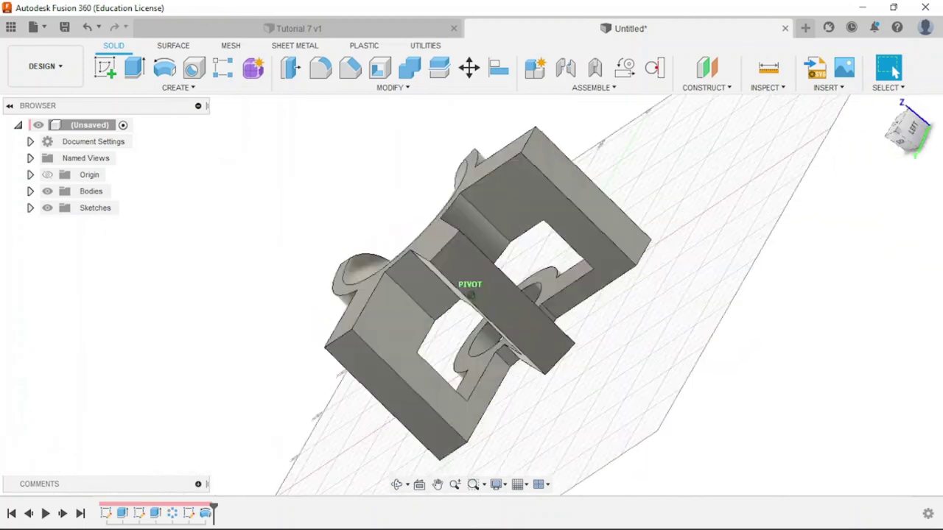
Apply the Metal > Aluminum 'Aluminum - Anodized Glossy (Red)' appearance to the whole body.
{"action": "key", "text": "a"}
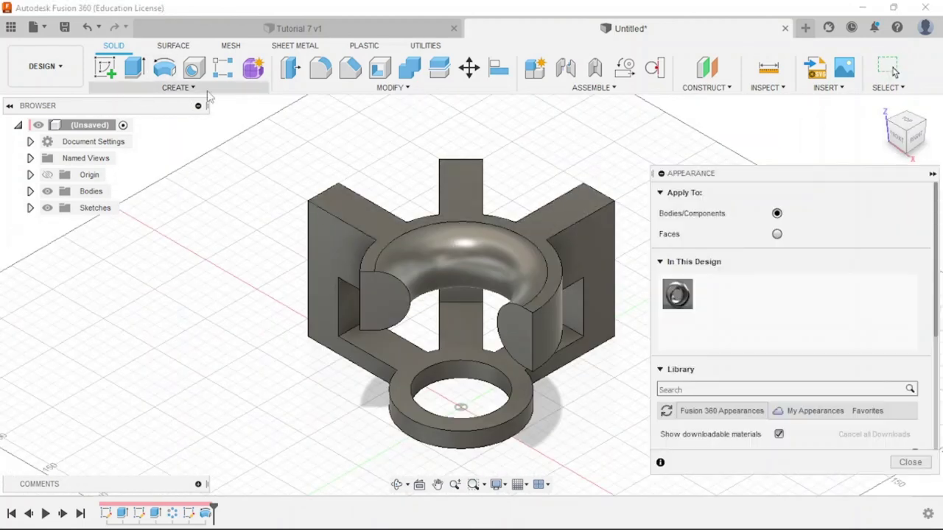
{"action": "scroll", "coordinate": [707, 330], "scroll_direction": "down", "scroll_amount": 3}
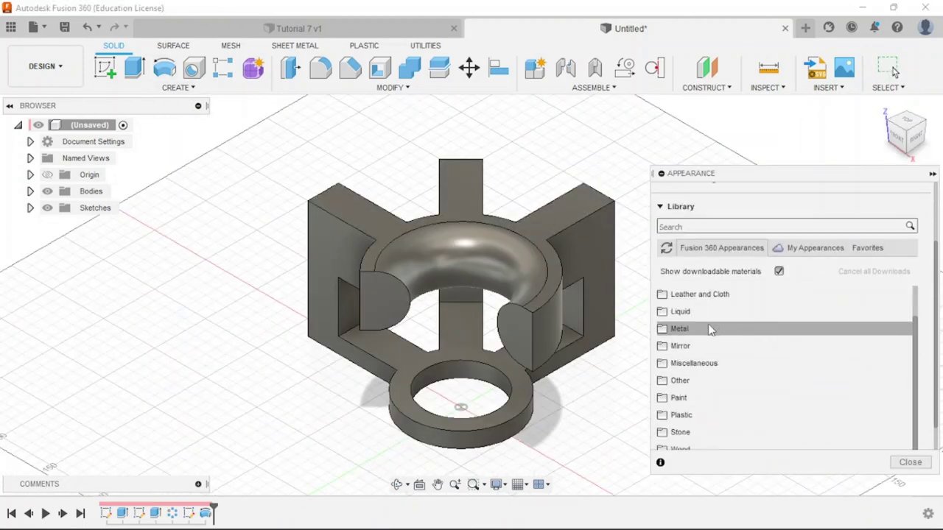
{"action": "left_click", "coordinate": [666, 329]}
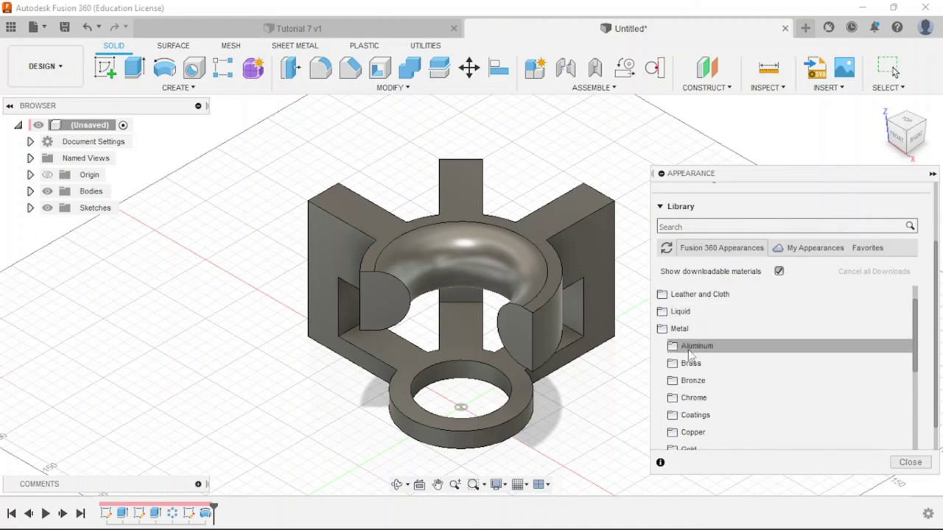
{"action": "left_click", "coordinate": [666, 348]}
{"action": "left_click_drag", "start_coordinate": [720, 320], "coordinate": [558, 319]}
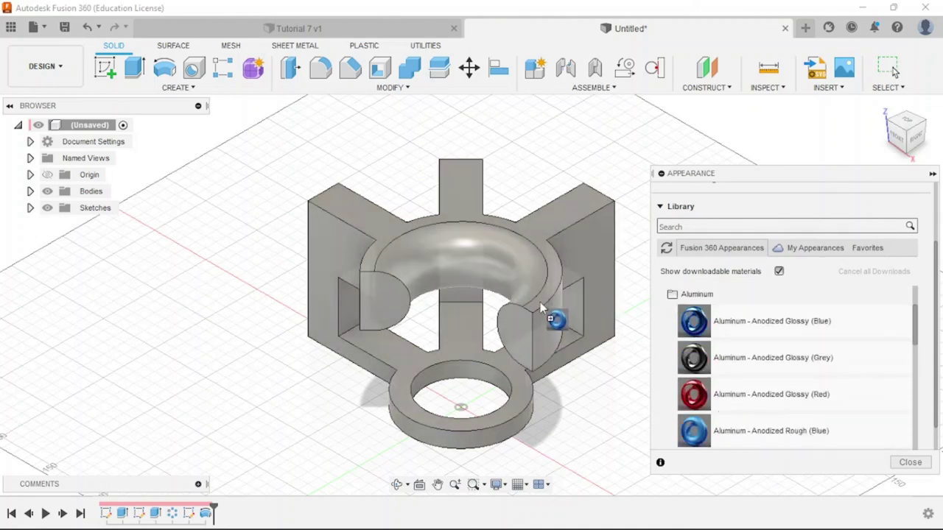
{"action": "left_click_drag", "start_coordinate": [694, 394], "coordinate": [567, 346]}
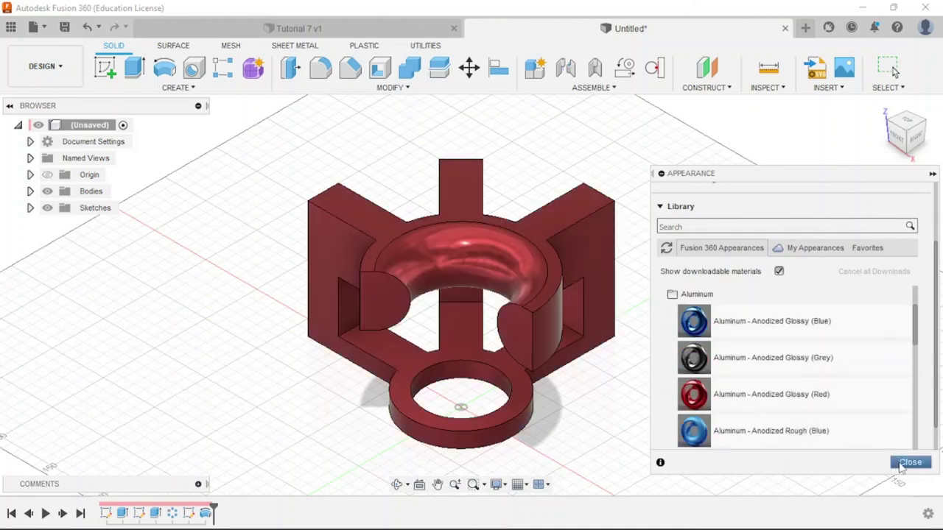
{"action": "left_click", "coordinate": [910, 462]}
{"action": "mouse_move", "coordinate": [906, 131]}
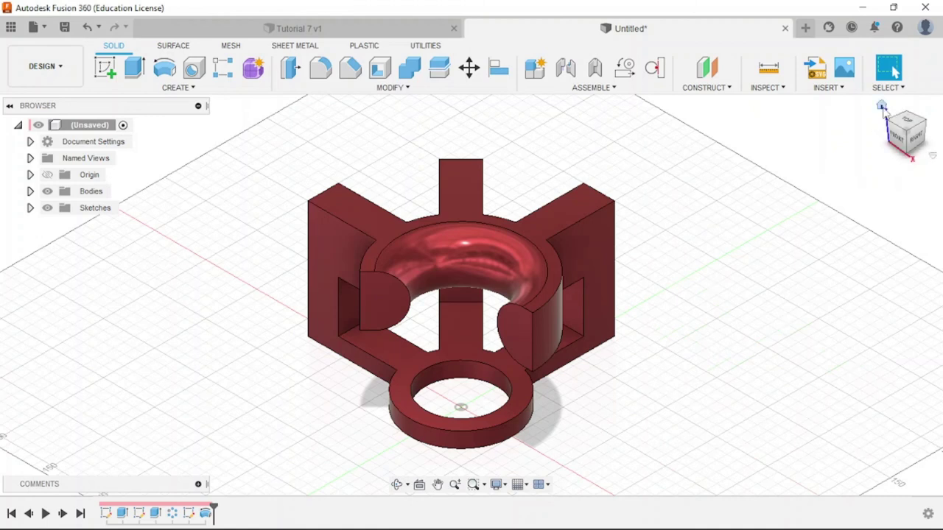